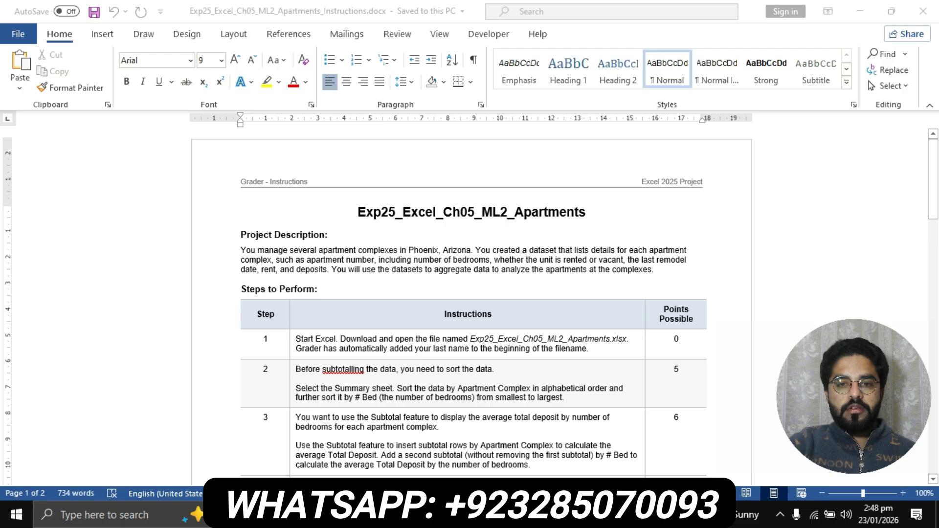
- Highlight the instruction document's title in yellow
left_click(689, 260)
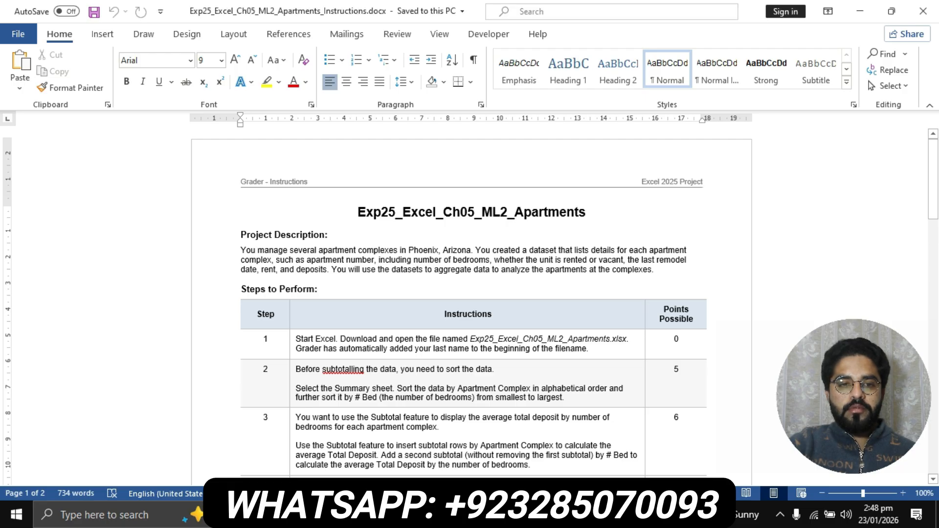
scroll(689, 260, "up", 5)
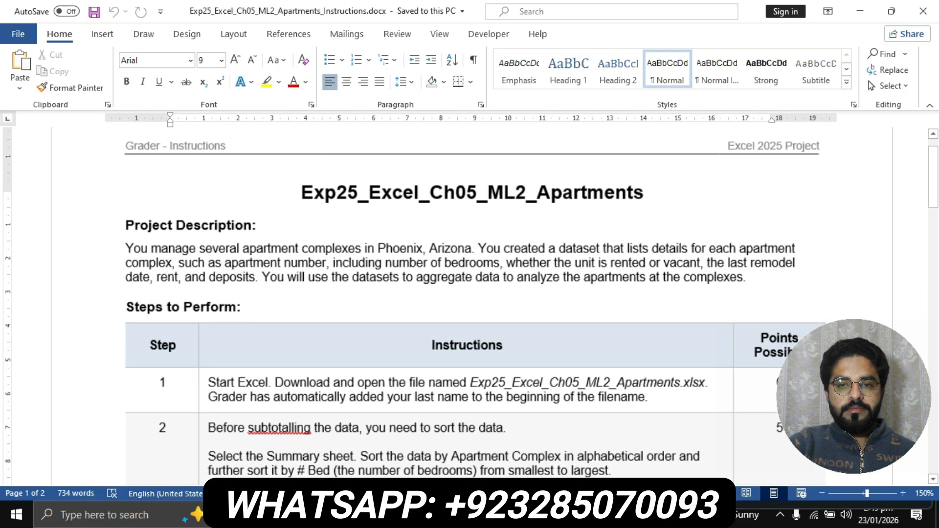
scroll(689, 259, "up", 2)
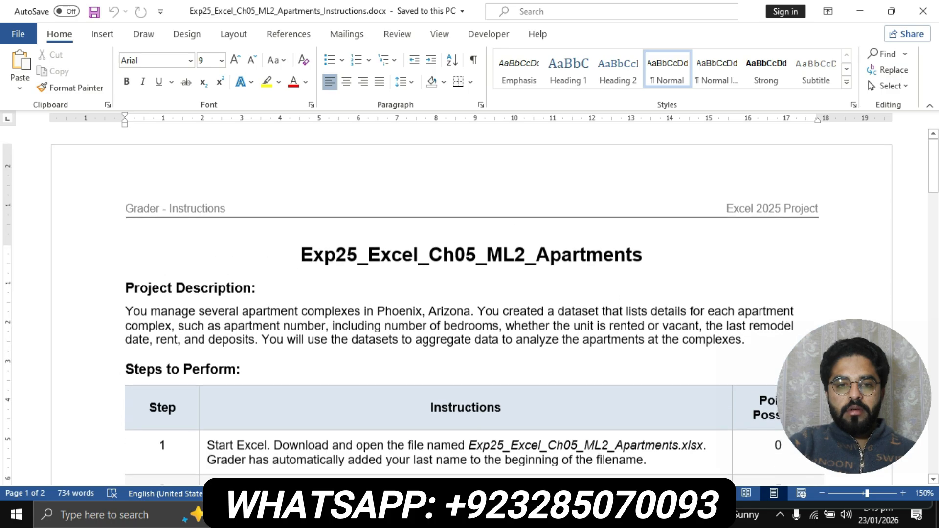
scroll(689, 260, "down", 1)
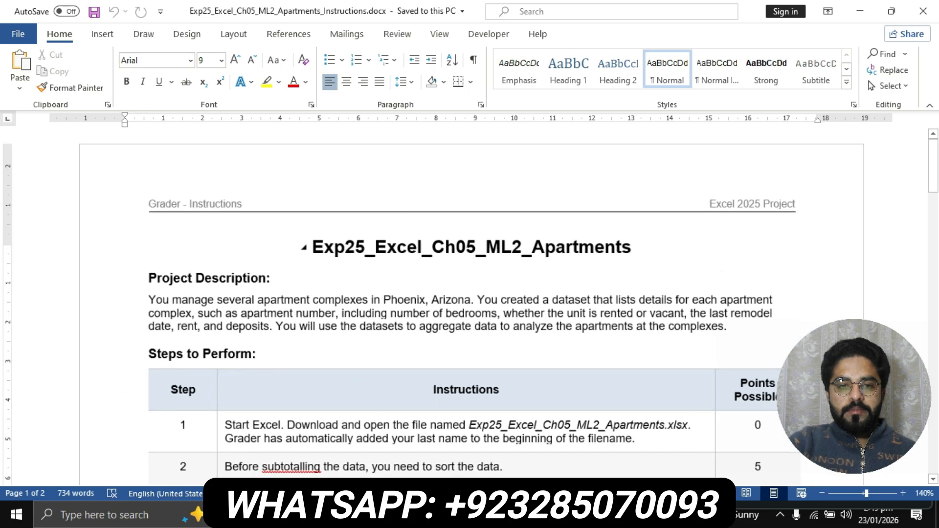
left_click_drag(313, 246, 640, 246)
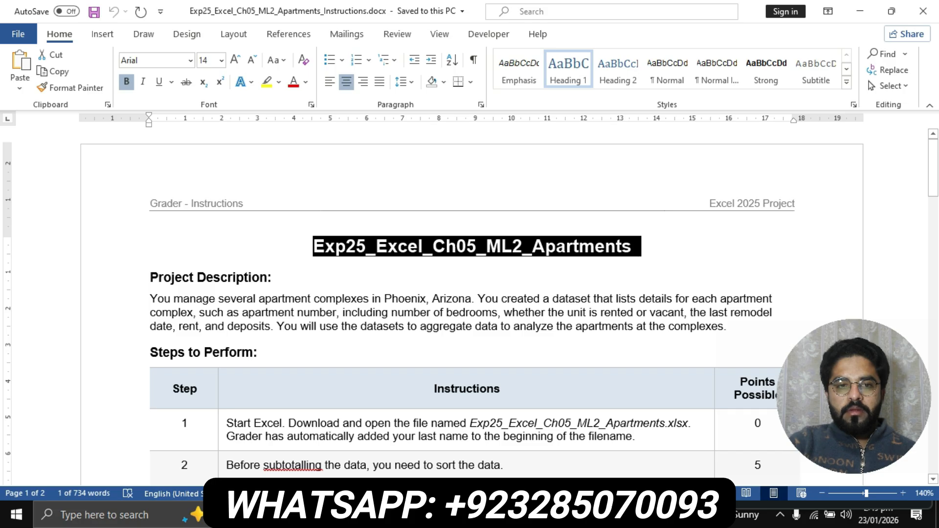
left_click(267, 82)
left_click(632, 246)
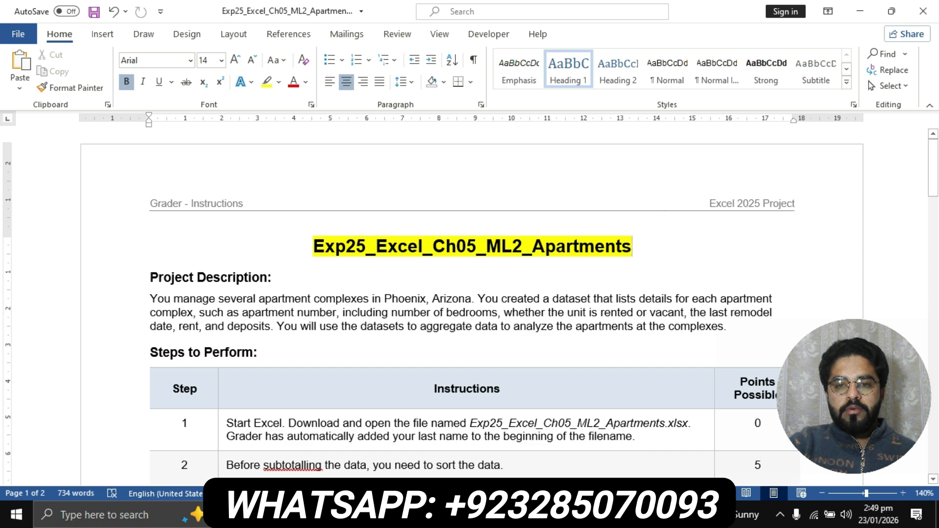
- Highlight the project description and step 1 instructions in yellow
scroll(206, 278, "down", 3)
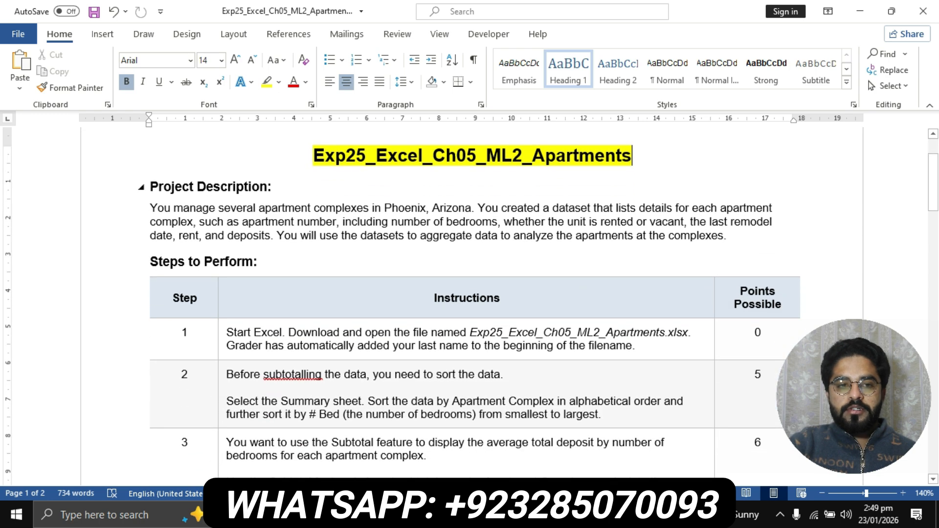
left_click_drag(149, 187, 724, 237)
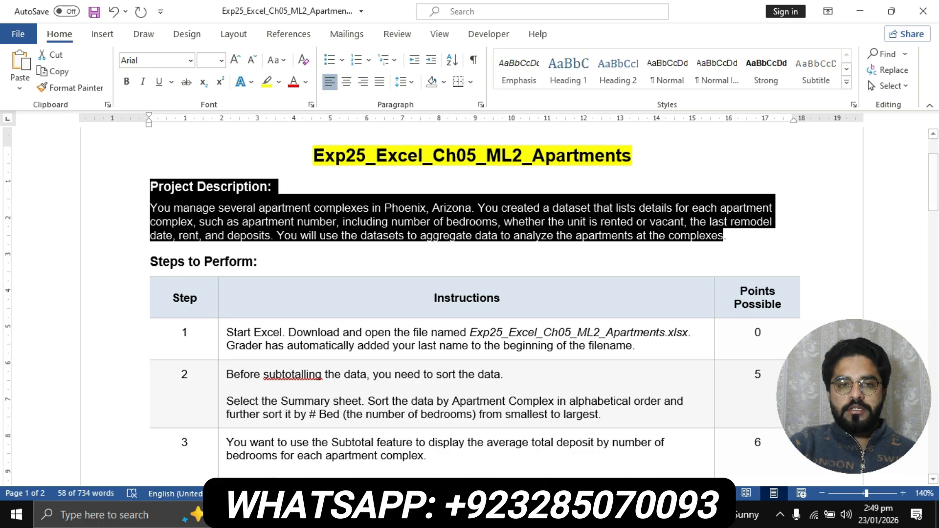
left_click(267, 81)
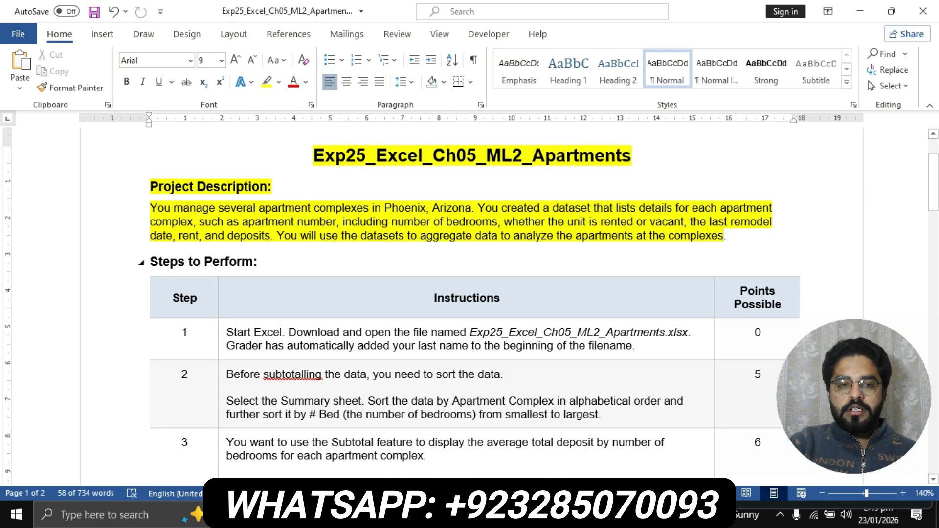
scroll(470, 303, "down", 3)
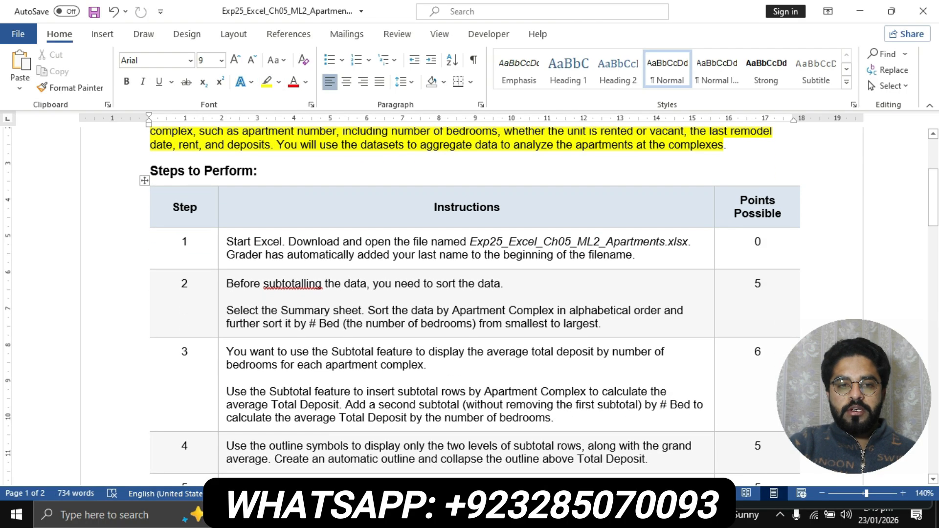
left_click(222, 244)
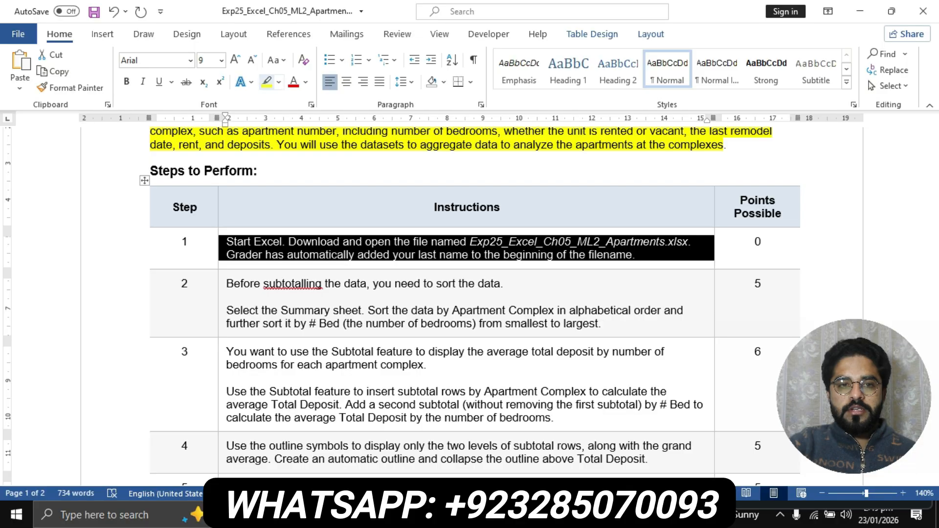
left_click(267, 82)
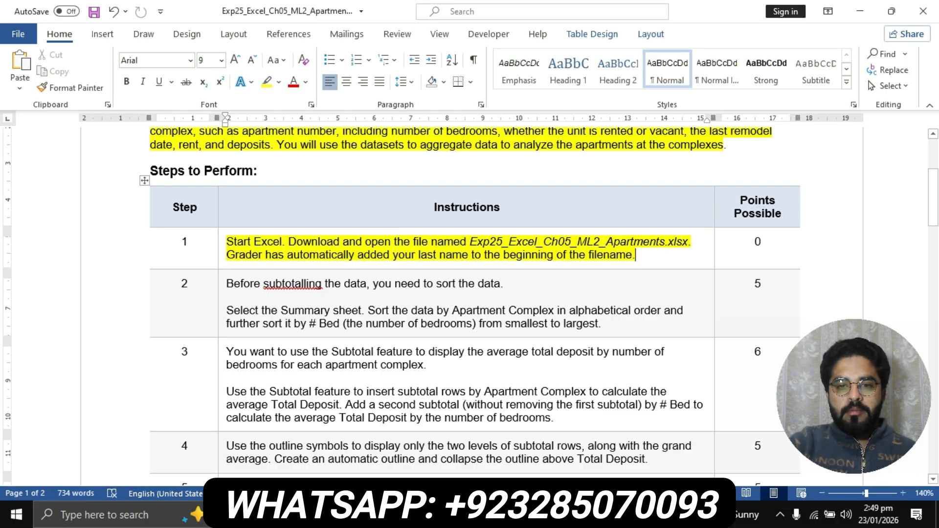
- Bold the workbook file name in step 1 and switch to Excel
left_click_drag(470, 242, 692, 241)
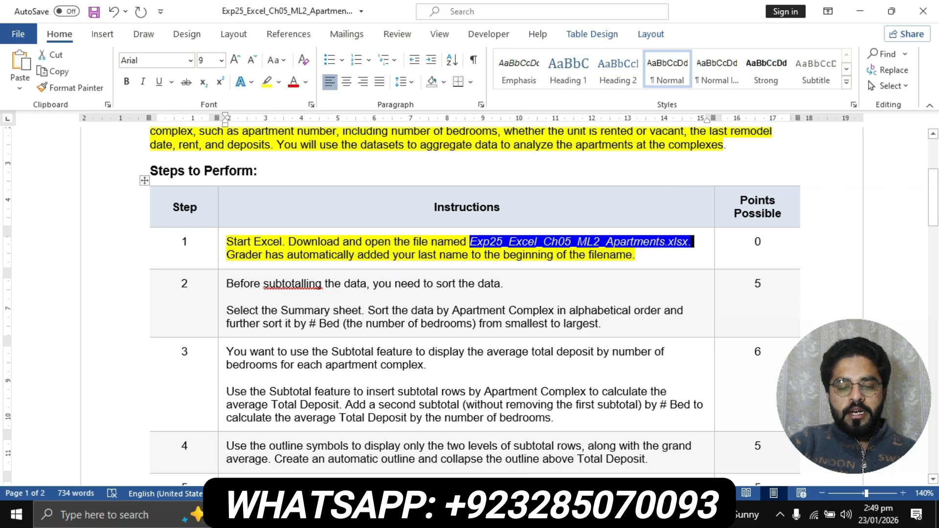
key("ctrl+b")
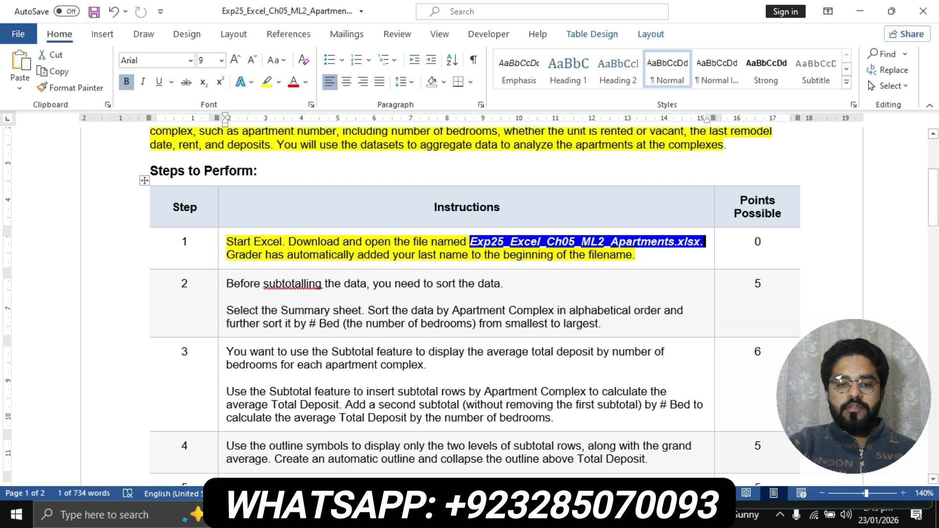
key("alt+Tab")
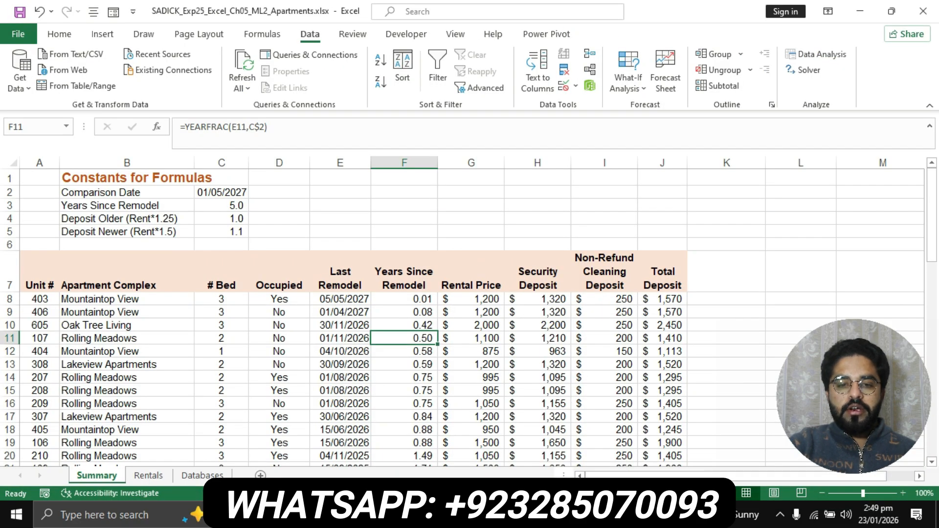
- Mark step 2's sorting instructions with yellow highlight, then go back to the Excel workbook
key("alt+Tab")
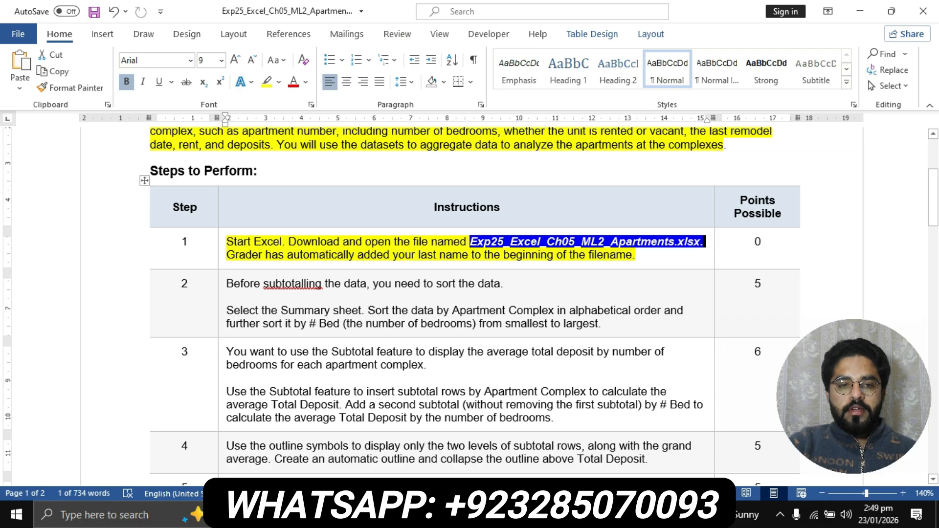
left_click(222, 285)
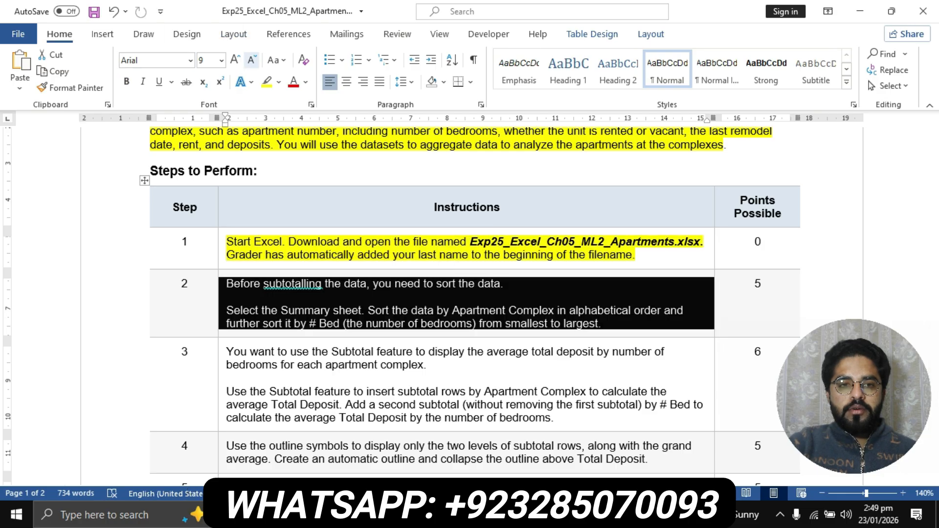
left_click(267, 82)
scroll(470, 305, "down", 1)
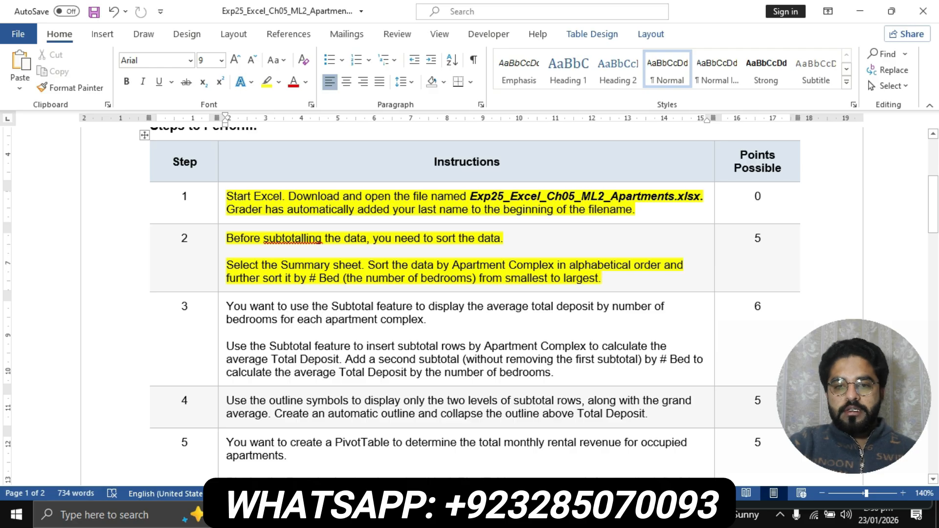
key("alt+Tab")
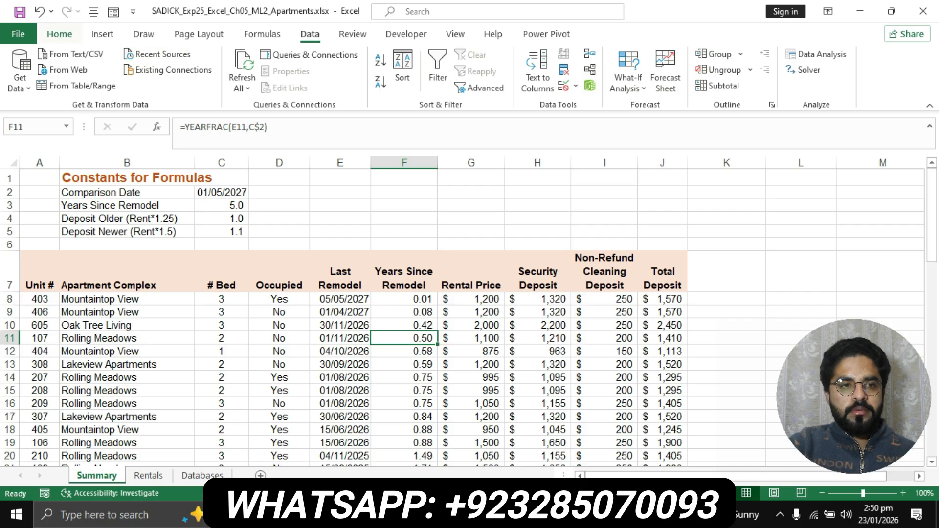
- Open Custom Sort and set the first sort level to Apartment Complex
left_click(60, 33)
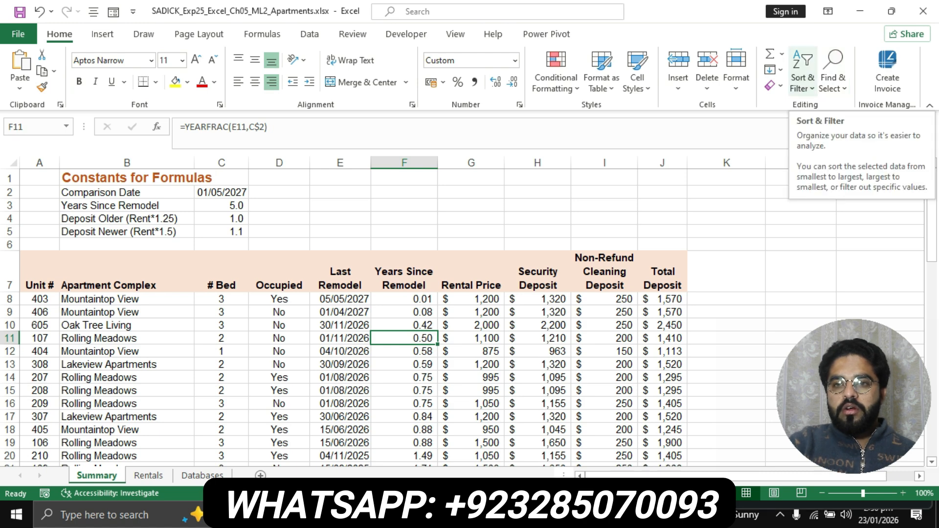
left_click(803, 78)
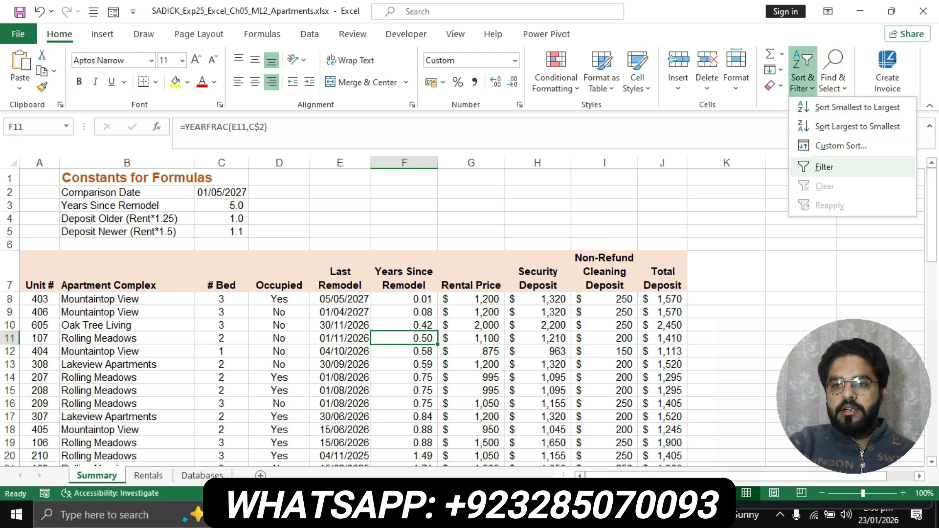
left_click(841, 146)
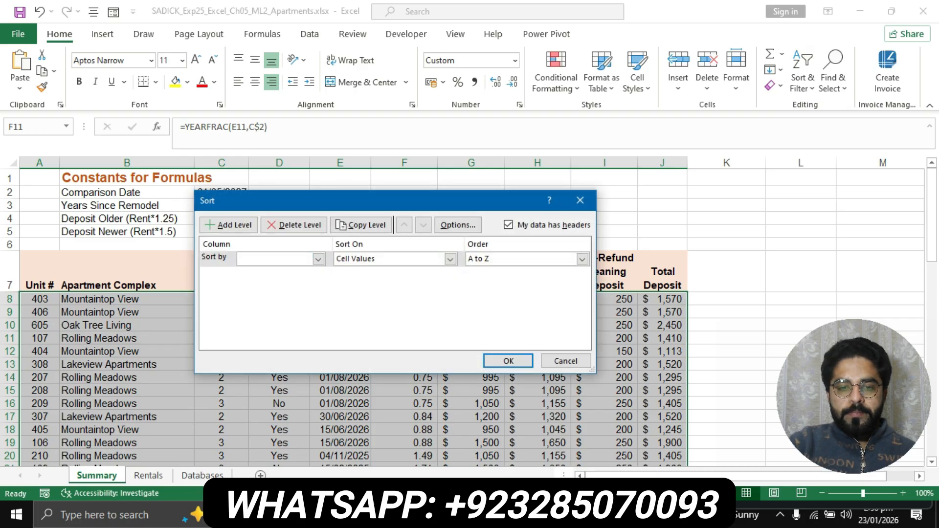
key("alt+Tab")
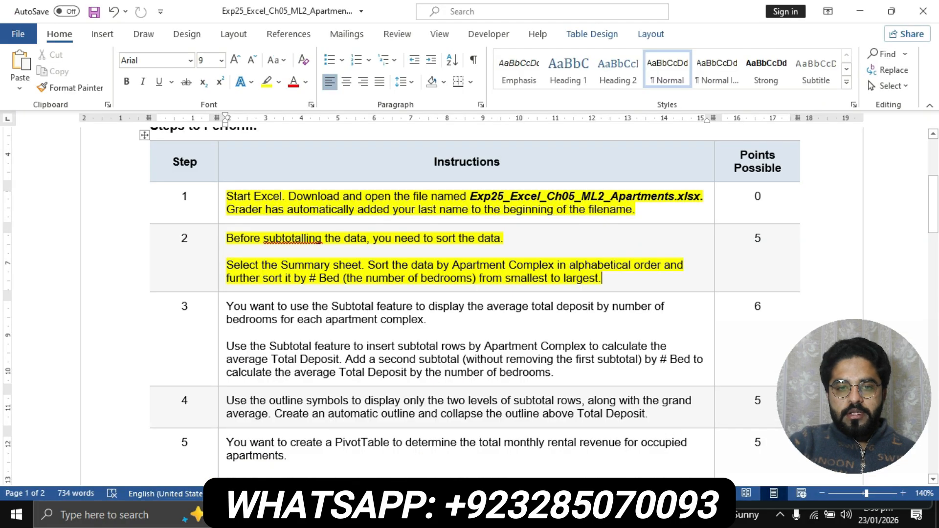
left_click_drag(453, 264, 557, 264)
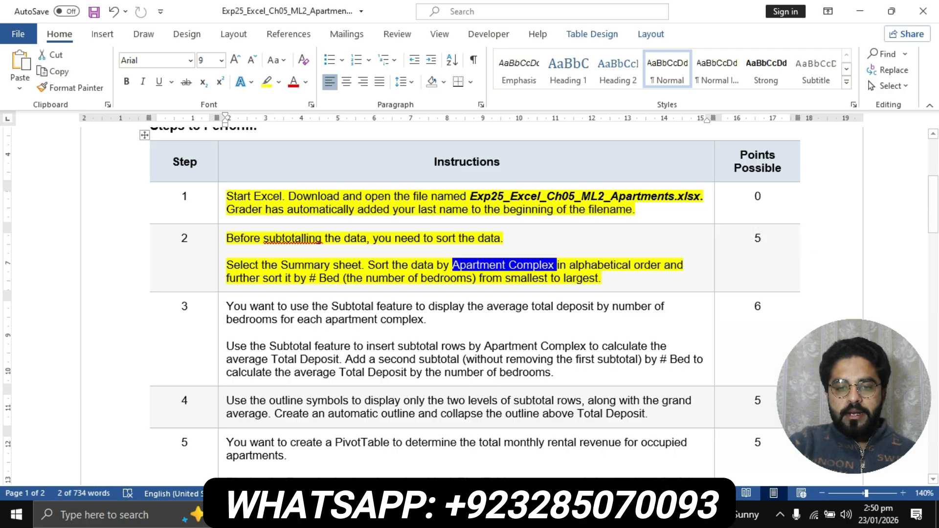
key("alt+Tab")
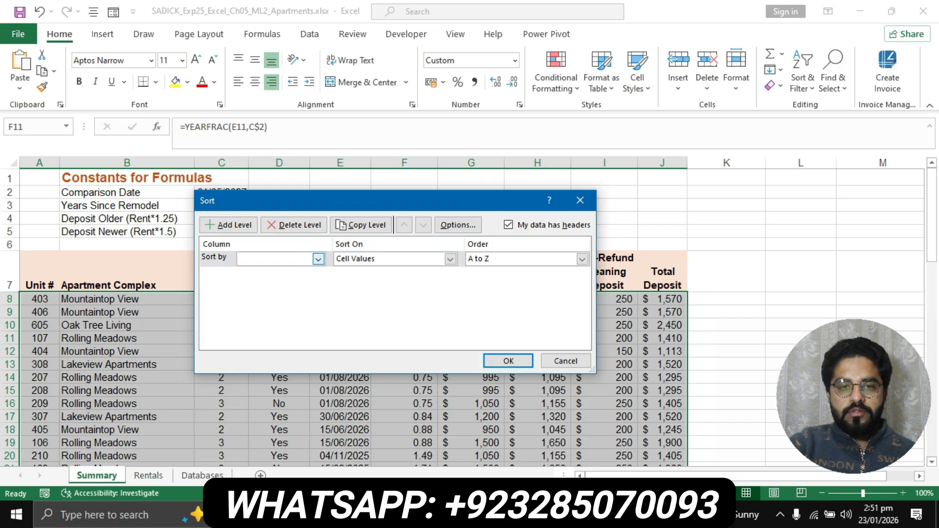
left_click(318, 259)
key("Down")
key("Return")
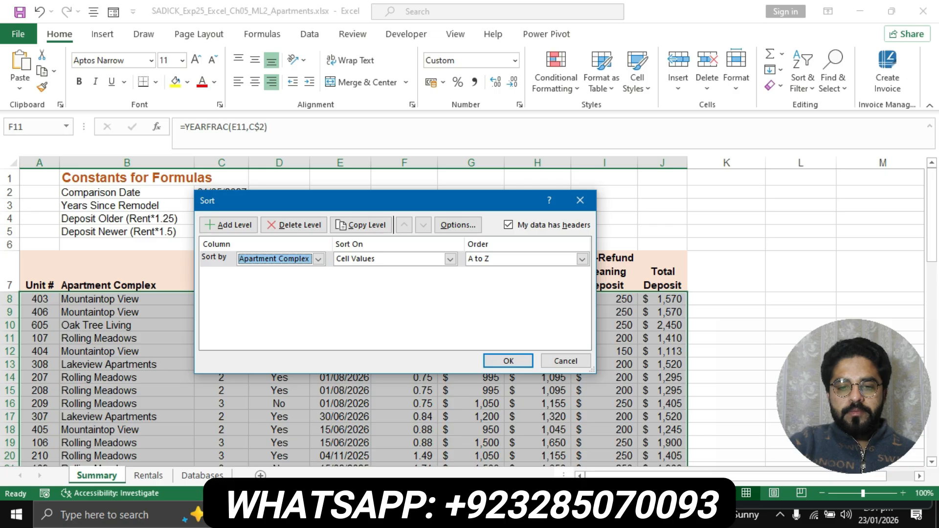
key("Return")
key("alt+Tab")
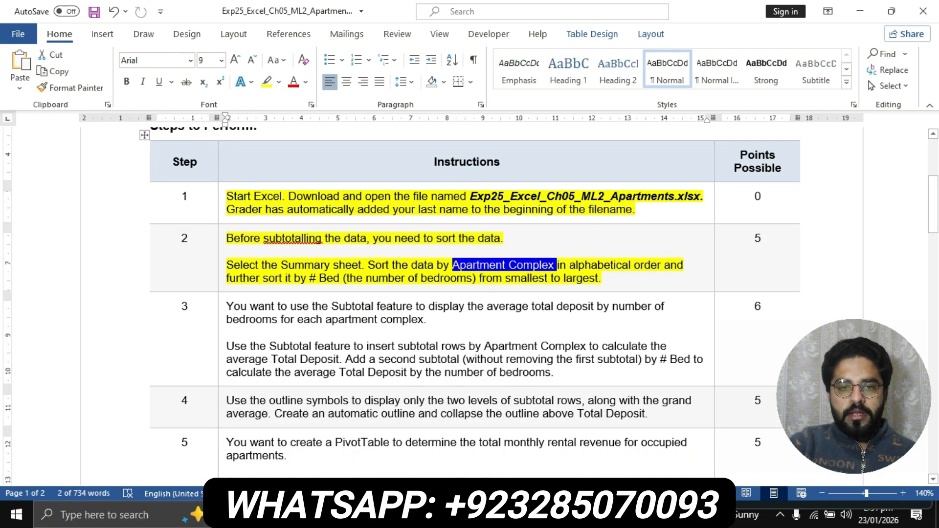
- Add a second sort level by # Bed, smallest to largest, and apply the sort
left_click_drag(310, 279, 559, 278)
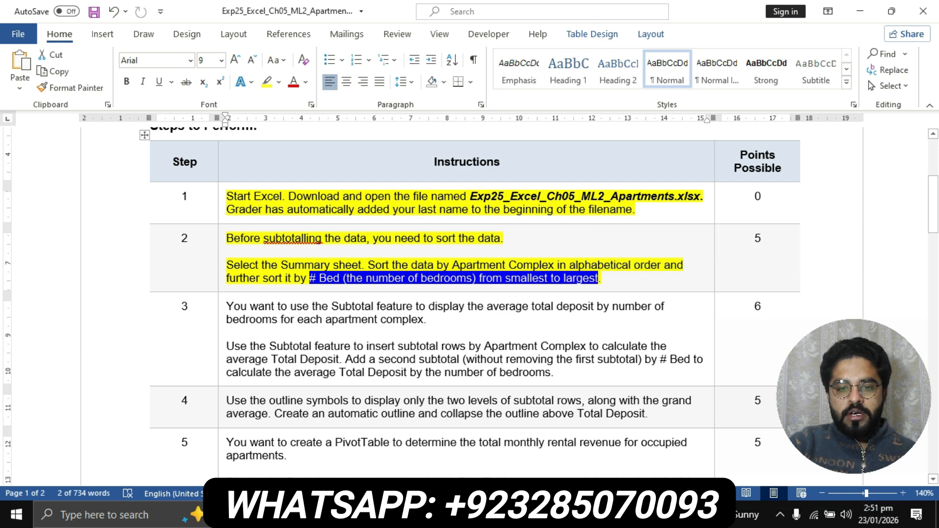
key("alt+Tab")
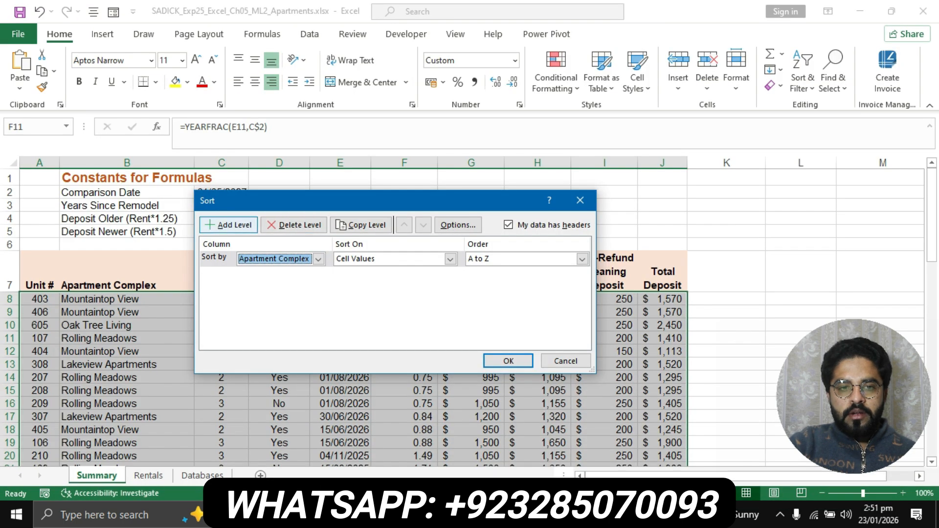
left_click(228, 225)
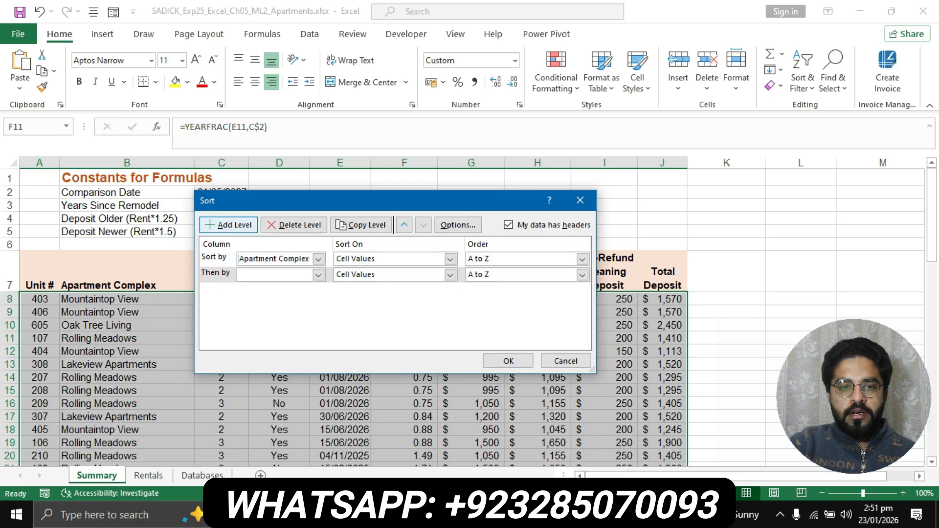
left_click(318, 275)
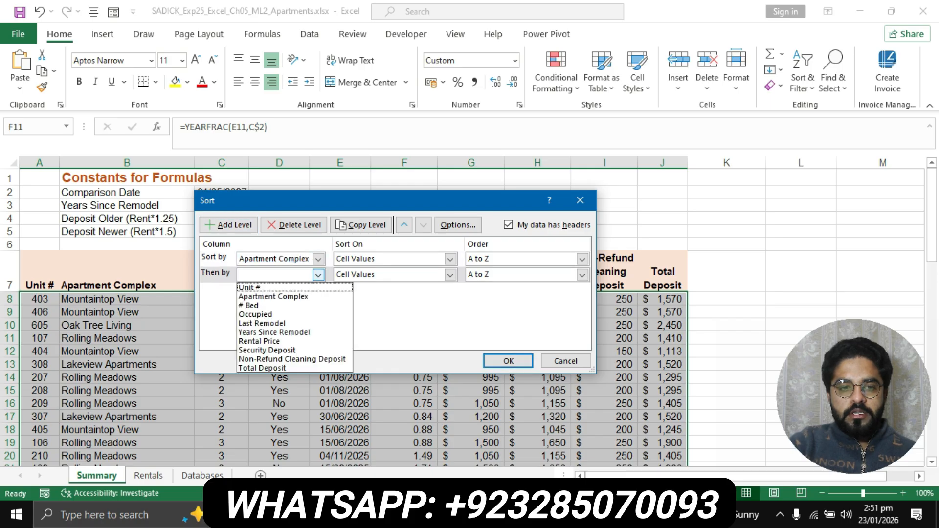
left_click(254, 305)
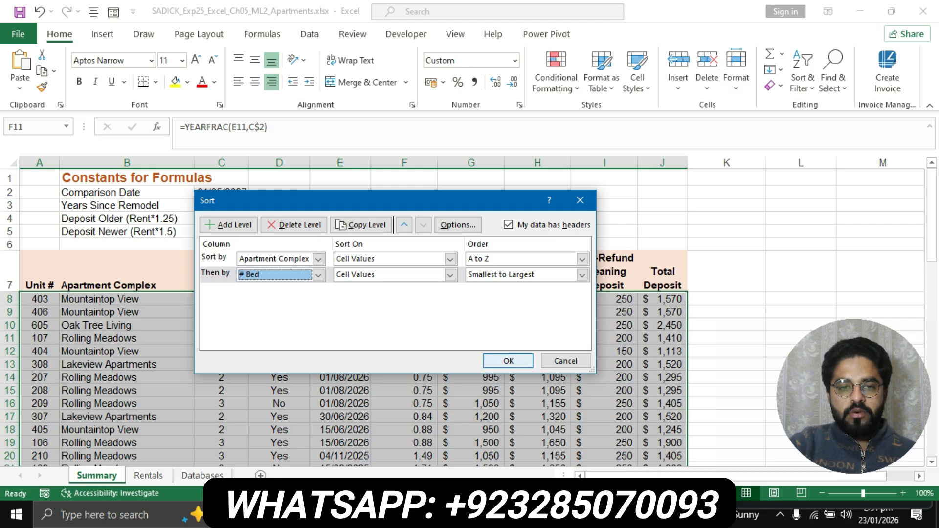
key("Return")
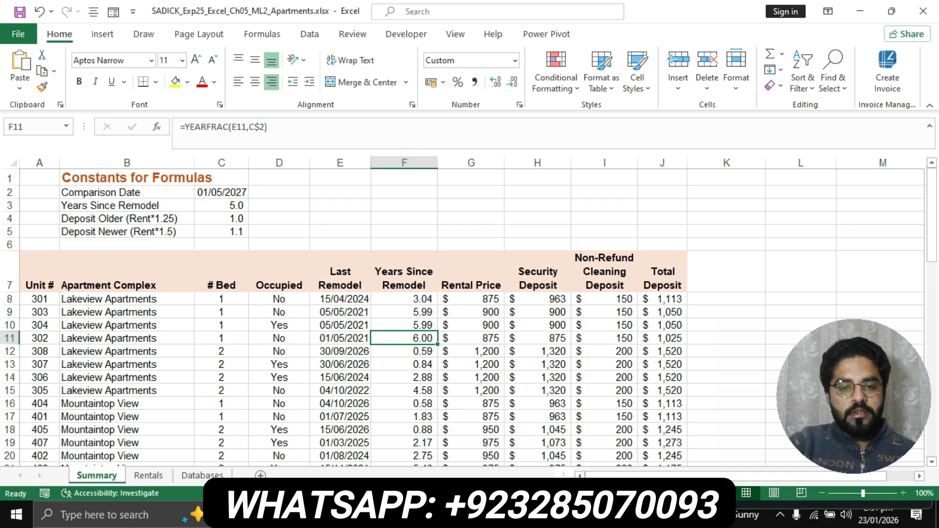
key("alt+Tab")
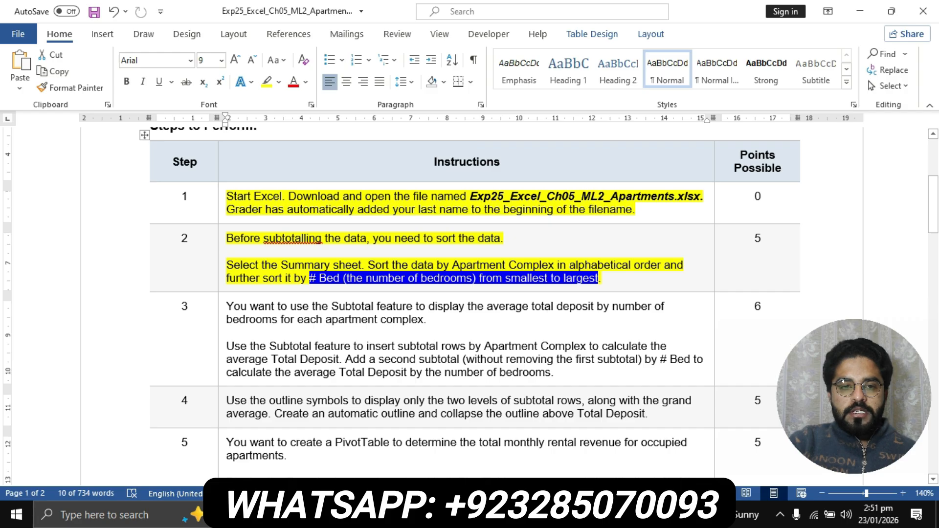
- Highlight step 3's subtotal instructions in yellow and bring the apartments workbook back
scroll(470, 306, "down", 1)
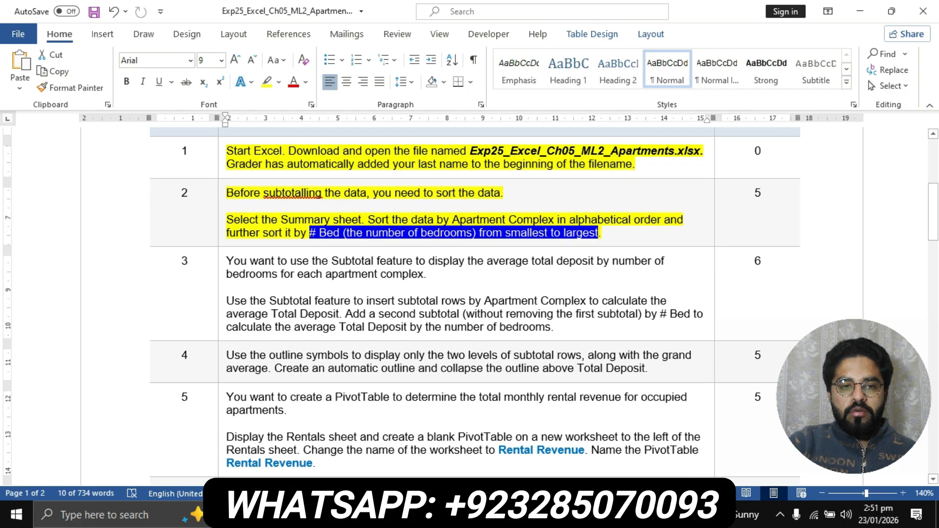
left_click(222, 264)
left_click(267, 82)
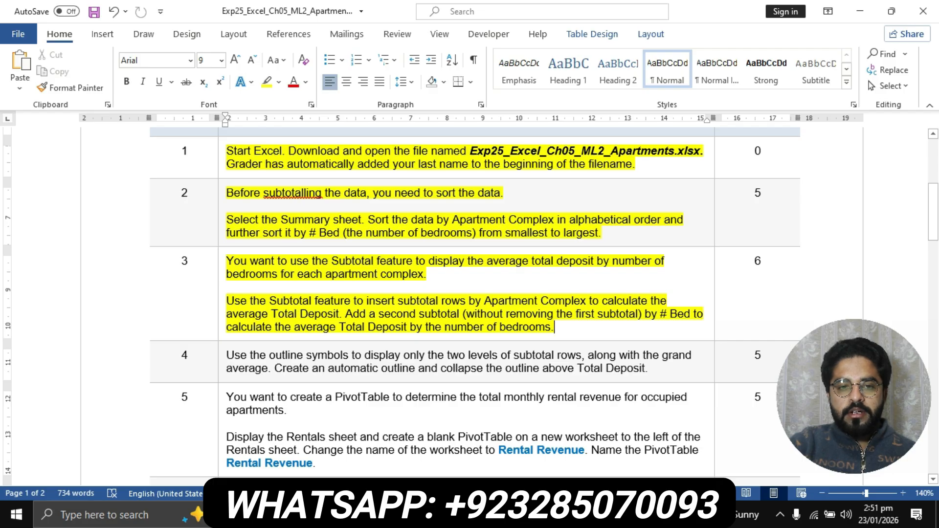
scroll(475, 306, "down", 1)
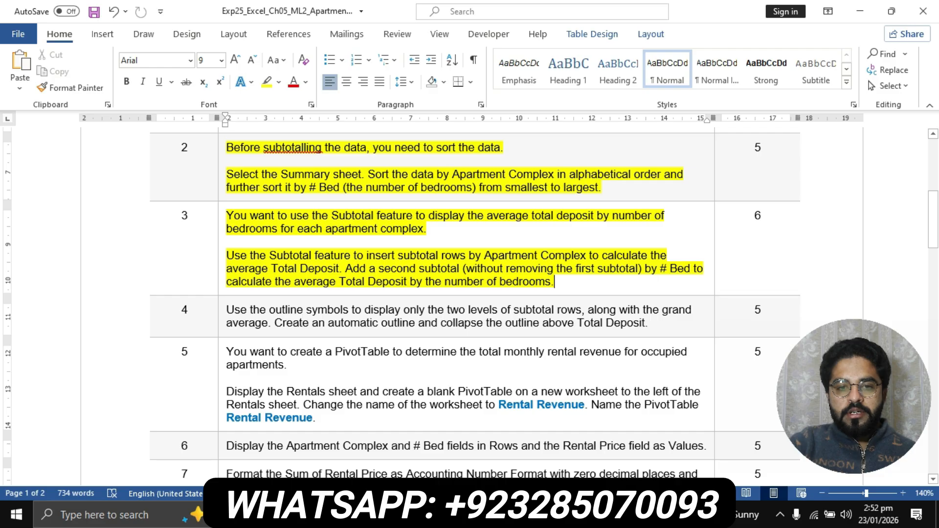
left_click_drag(345, 269, 639, 269)
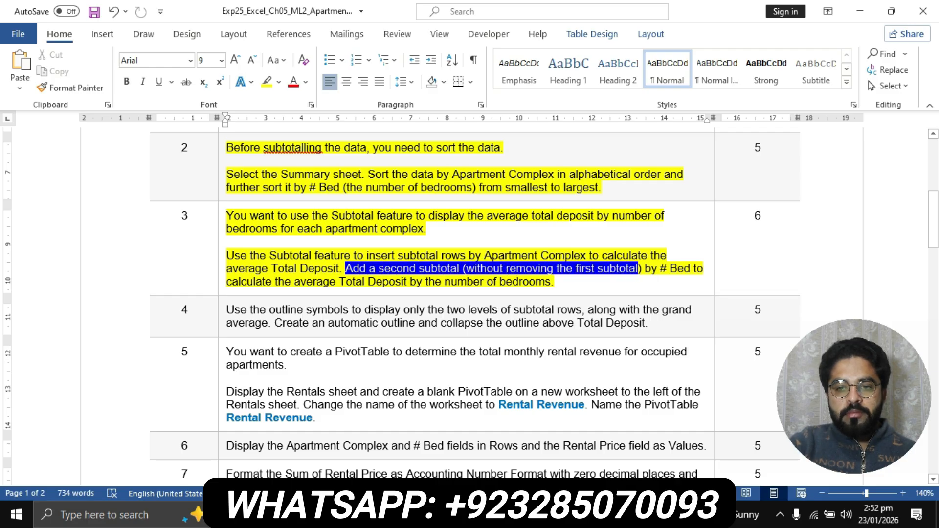
left_click(660, 269)
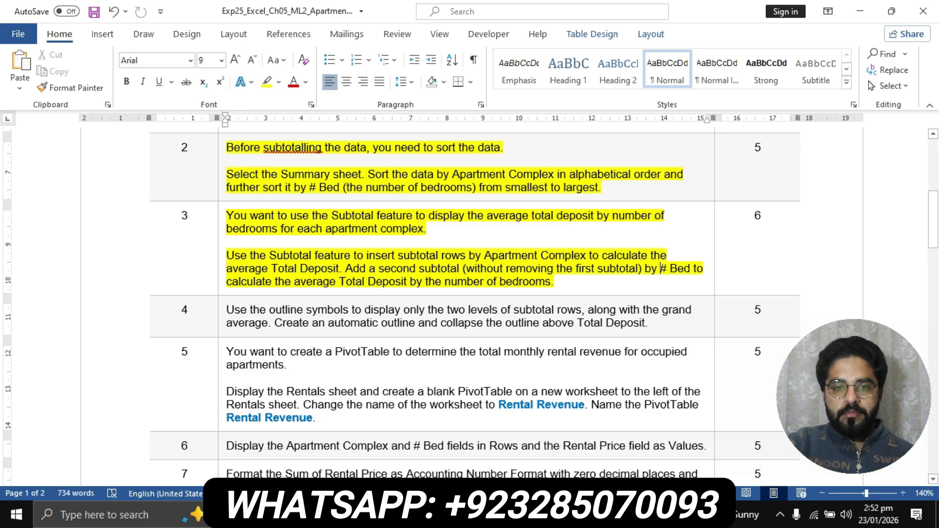
left_click(484, 516)
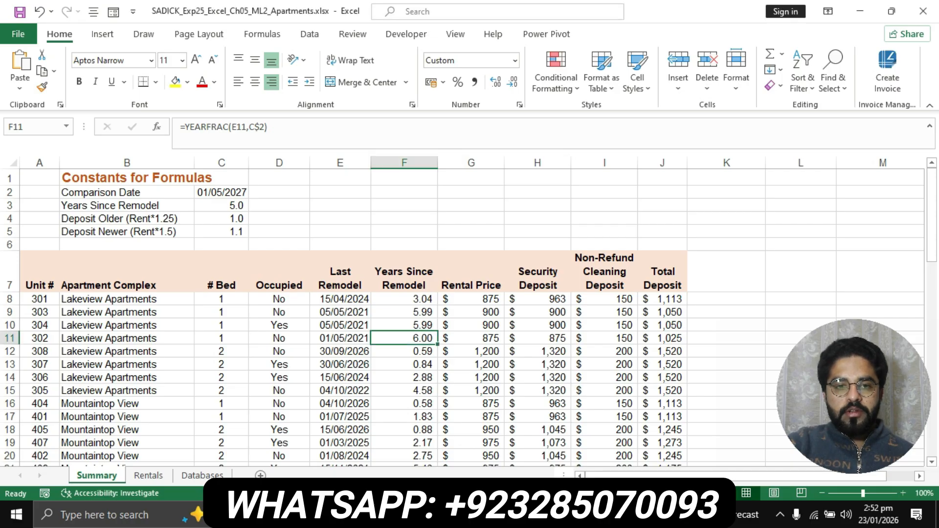
- Open the Subtotal dialog and set At each change in to Apartment Complex
left_click(340, 312)
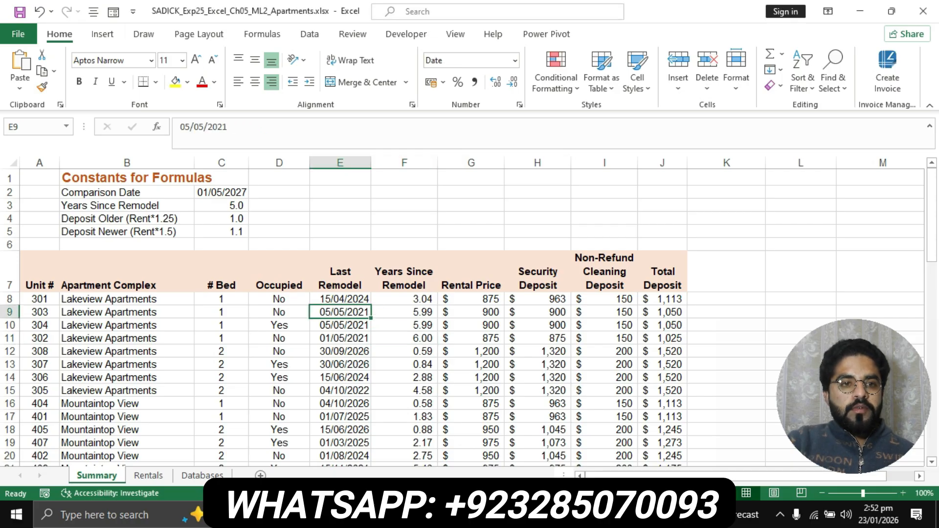
left_click(310, 33)
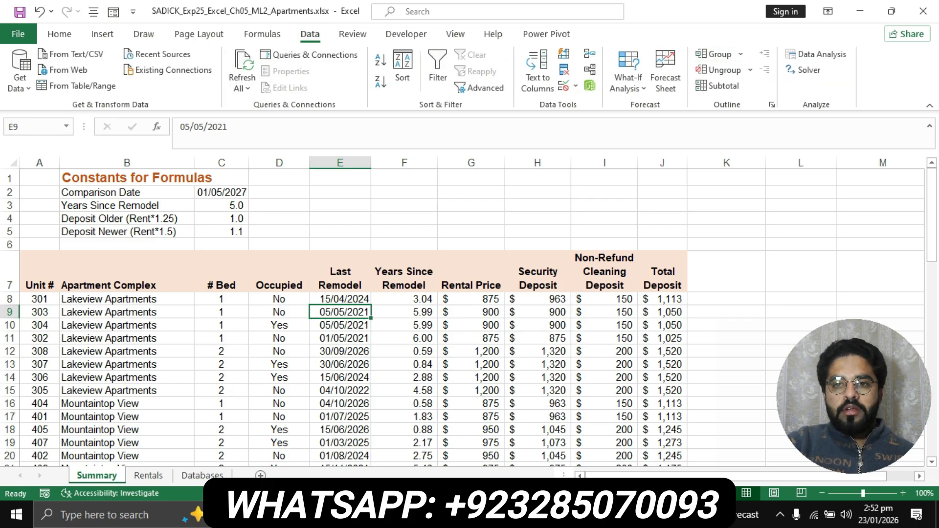
left_click(718, 85)
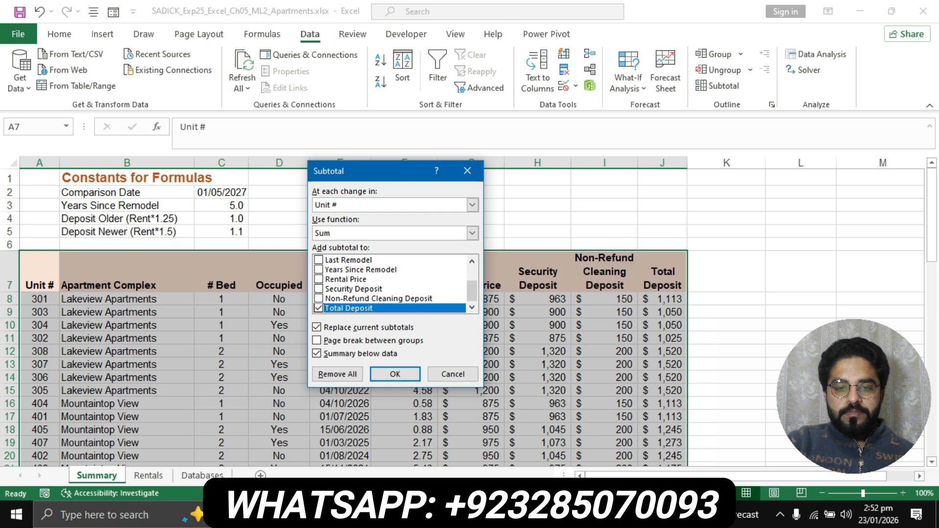
key("alt+Tab")
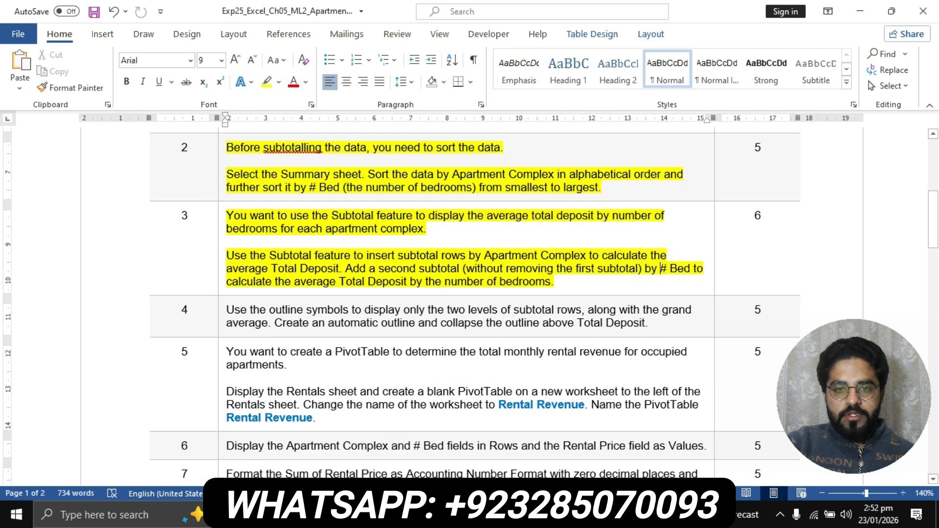
left_click(442, 256)
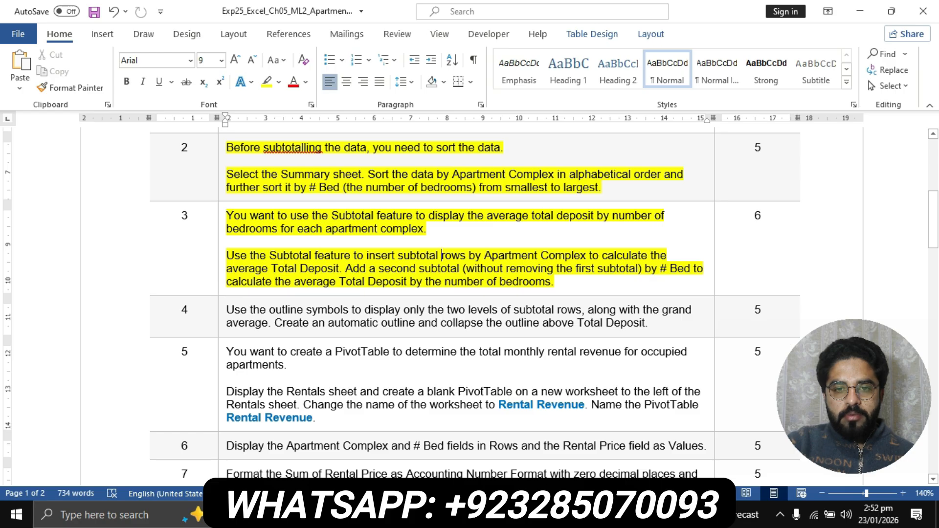
key("ctrl+shift+Right")
key("ctrl+shift+Right")
key("ctrl+shift+Right")
key("ctrl+shift+Right")
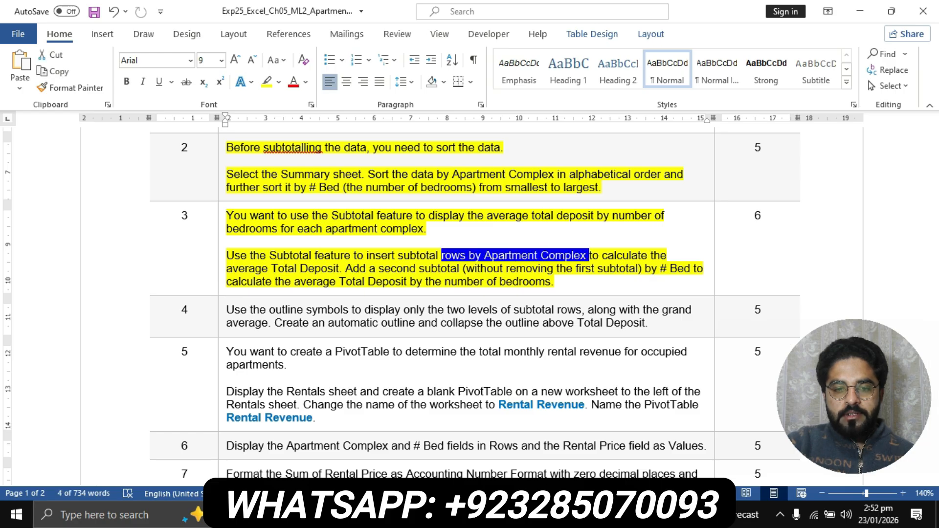
key("alt+Tab")
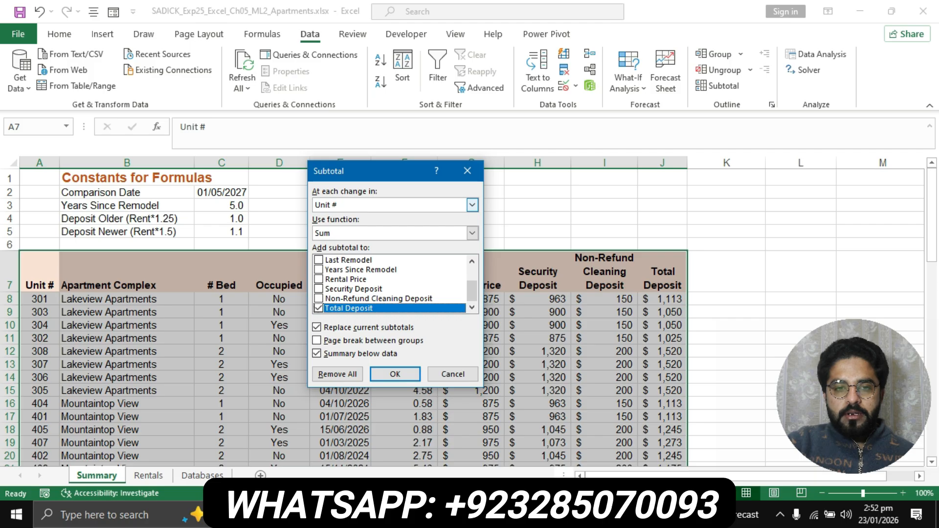
left_click(472, 205)
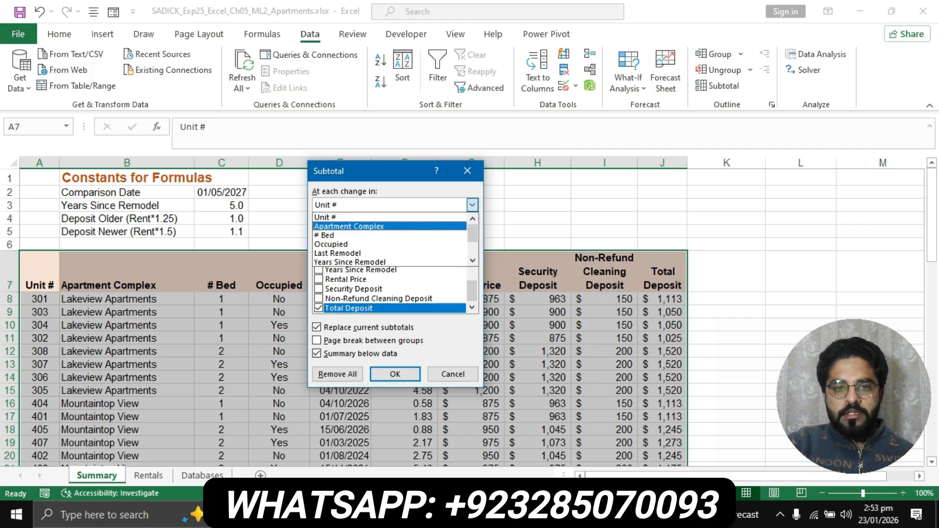
left_click(390, 226)
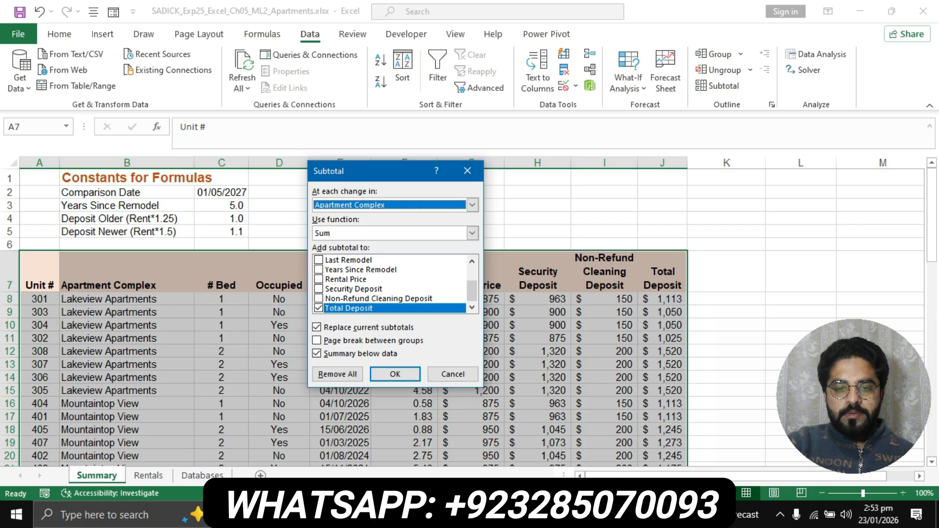
- Use the Average function on Total Deposit and apply the subtotals
key("alt+Tab")
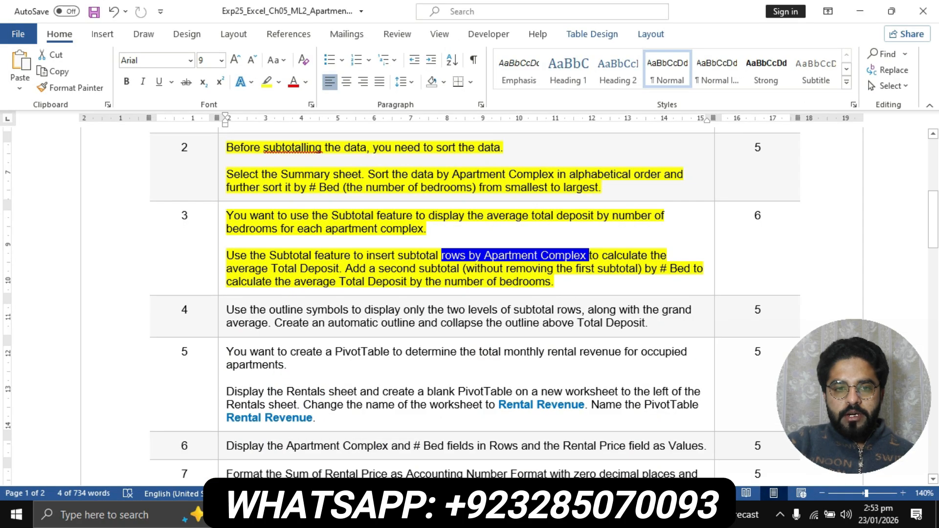
left_click_drag(269, 268, 337, 269)
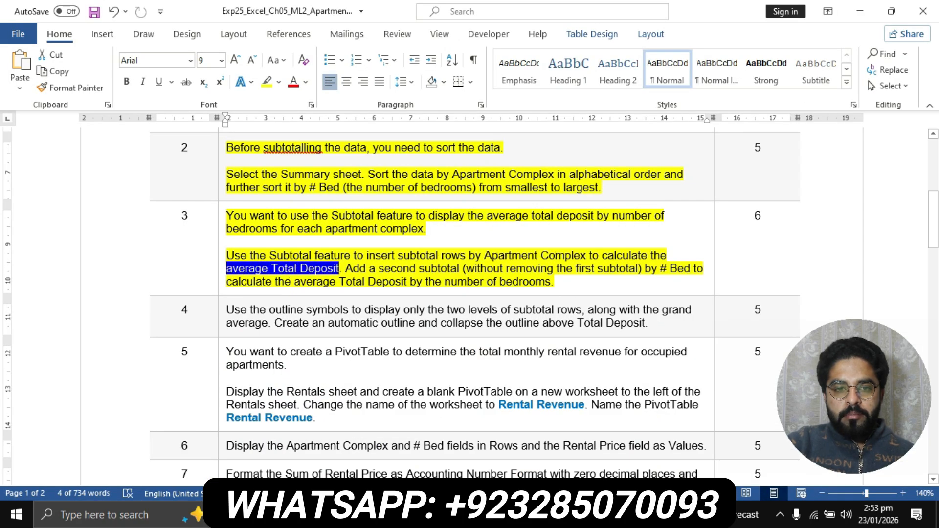
key("alt+Tab")
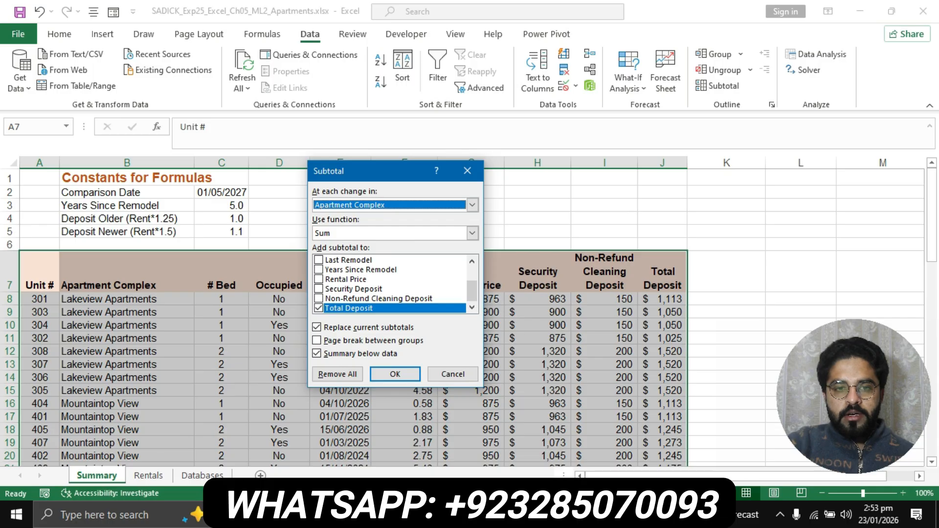
left_click(473, 233)
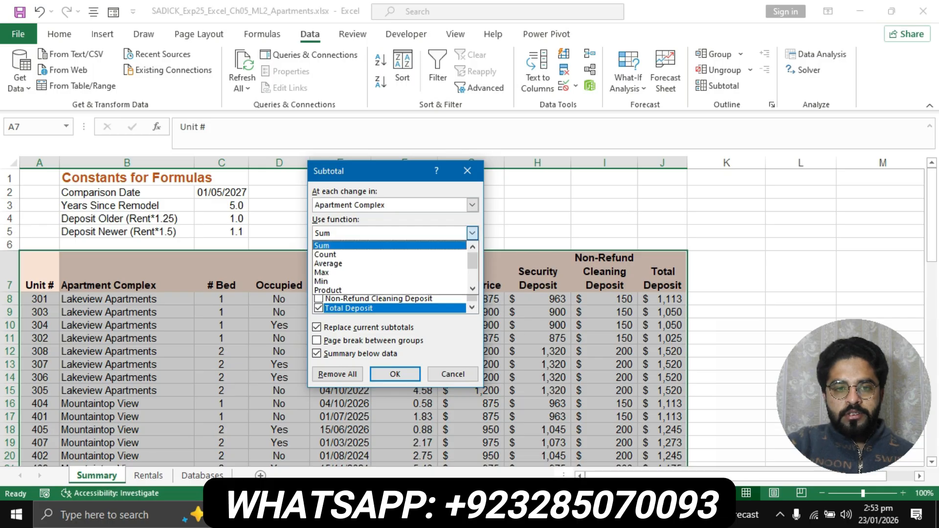
key("Down")
key("Down")
key("Return")
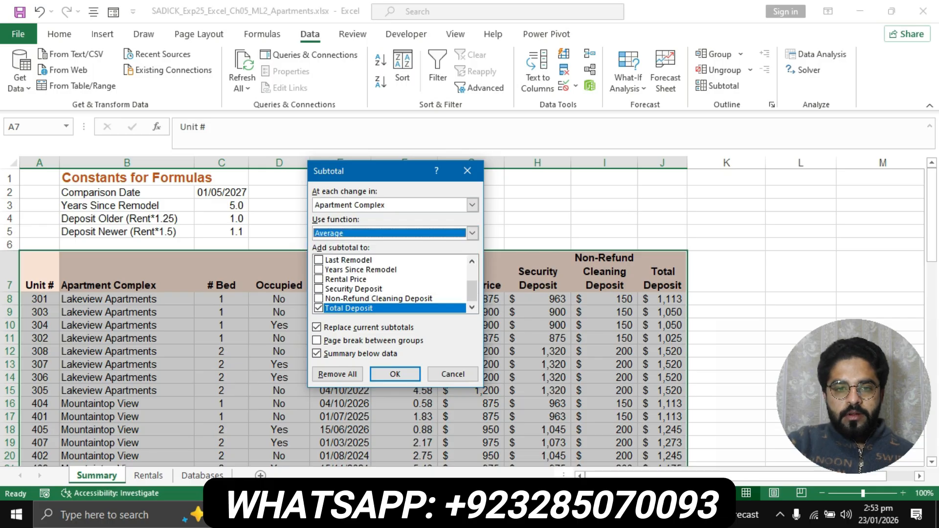
key("alt+Tab")
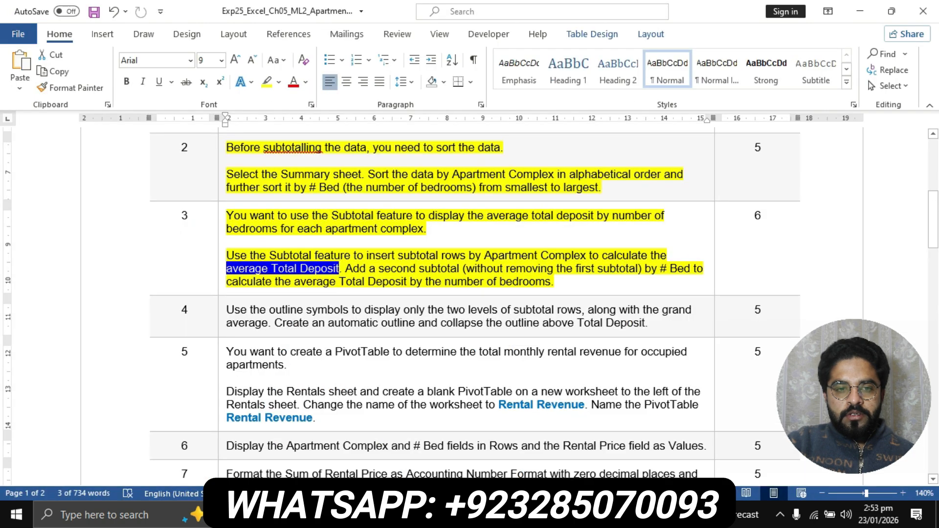
key("alt+Tab")
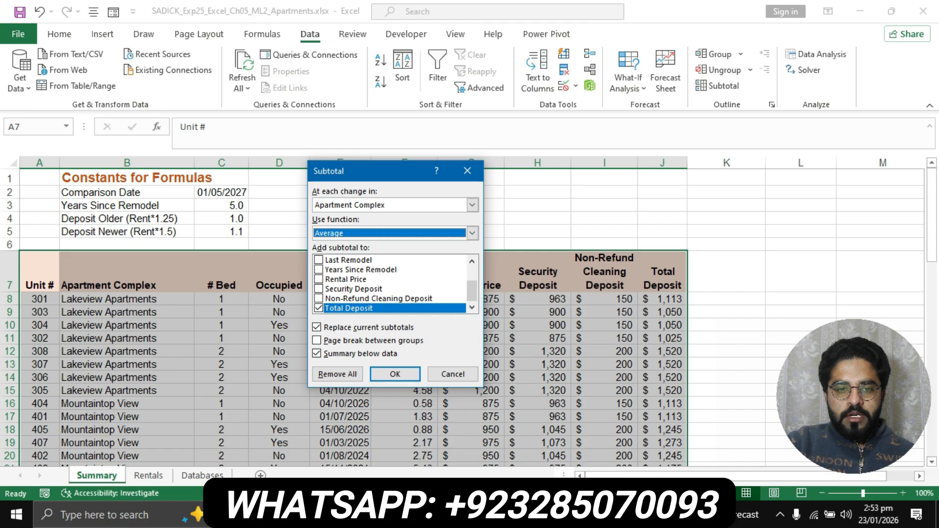
key("Tab")
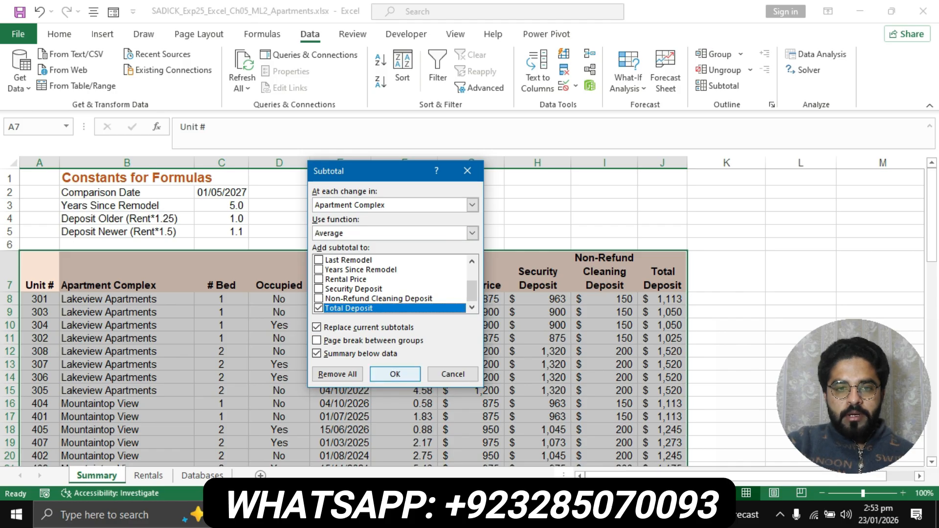
left_click(396, 375)
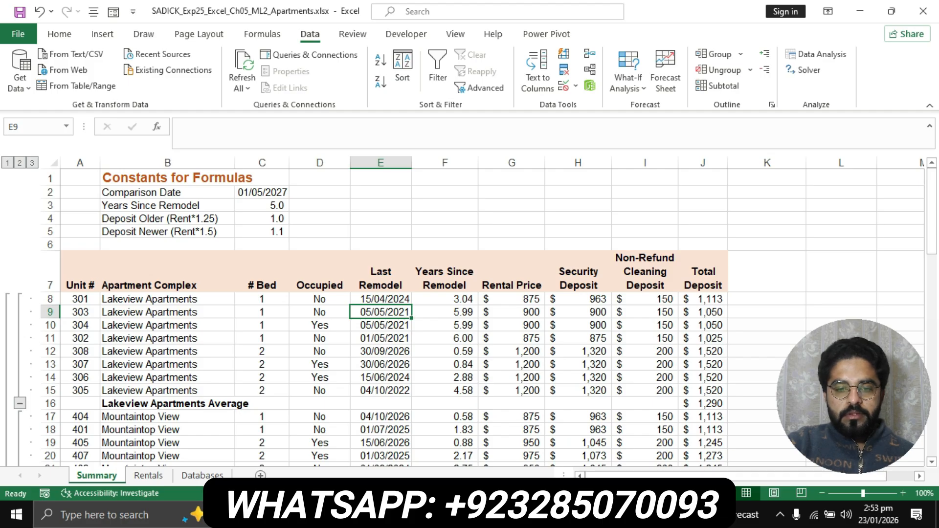
- Reread step 3's second-subtotal requirement in Word, then go back to Excel
key("alt+Tab")
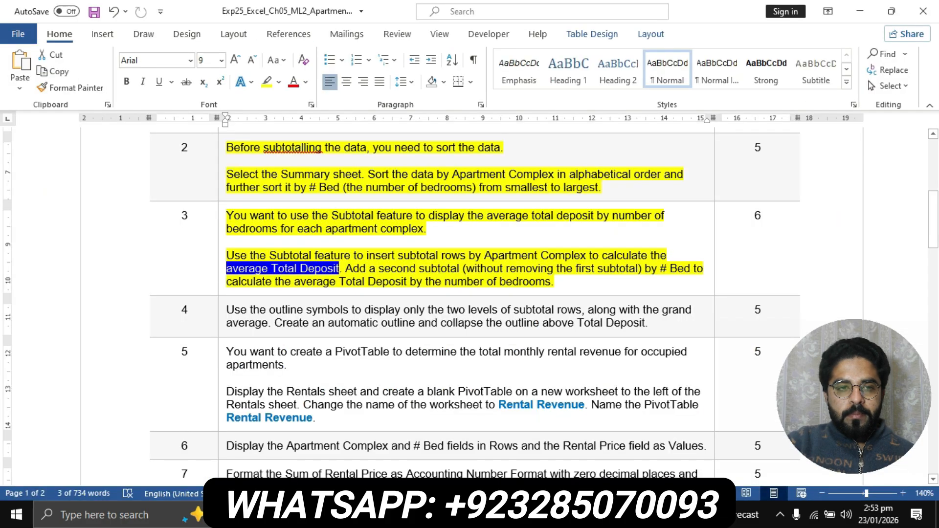
key("alt+Tab")
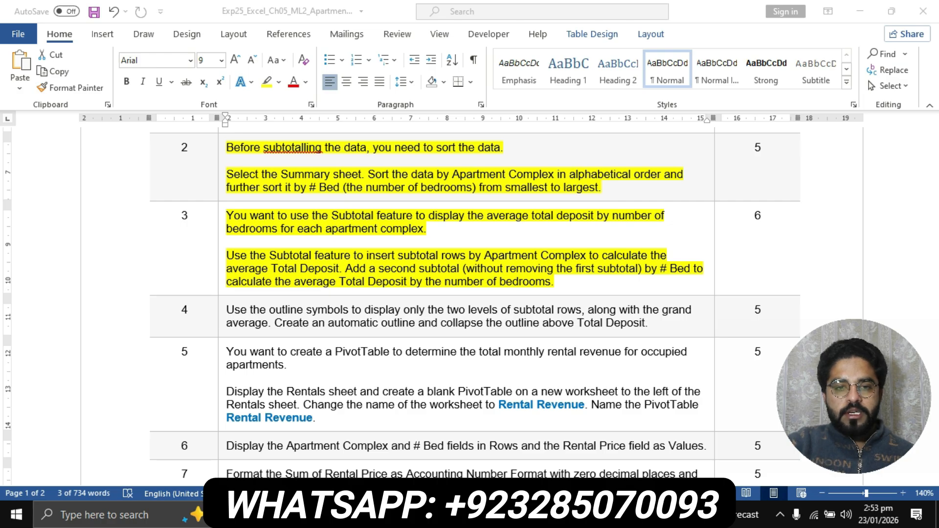
key("alt+Tab")
left_click(345, 268)
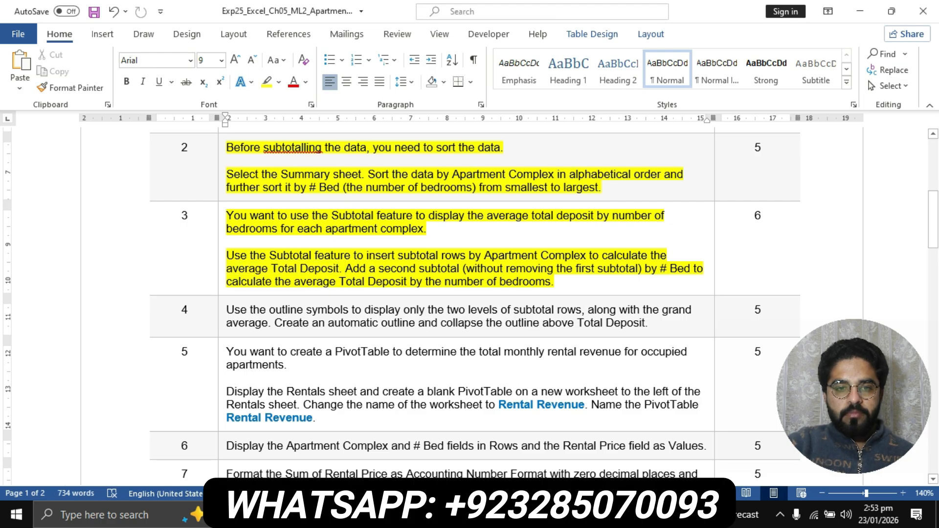
left_click_drag(346, 269, 694, 269)
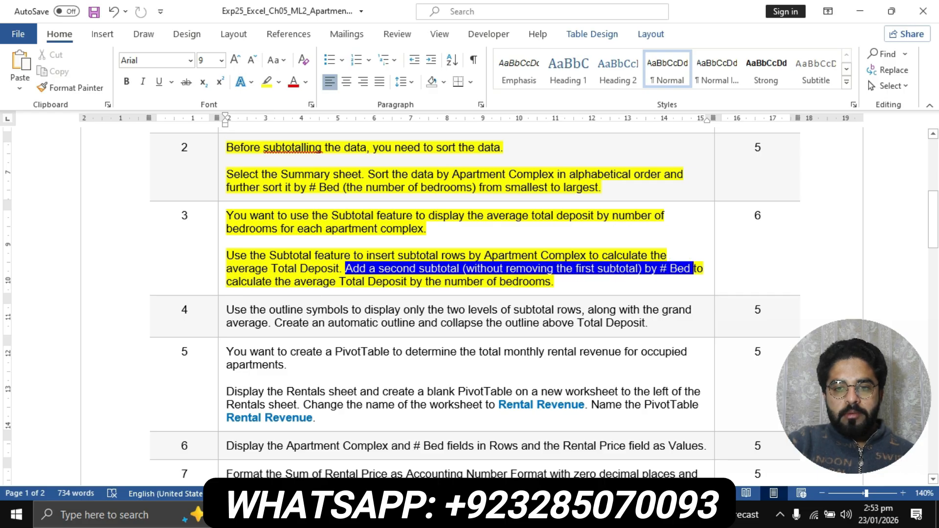
left_click(397, 268)
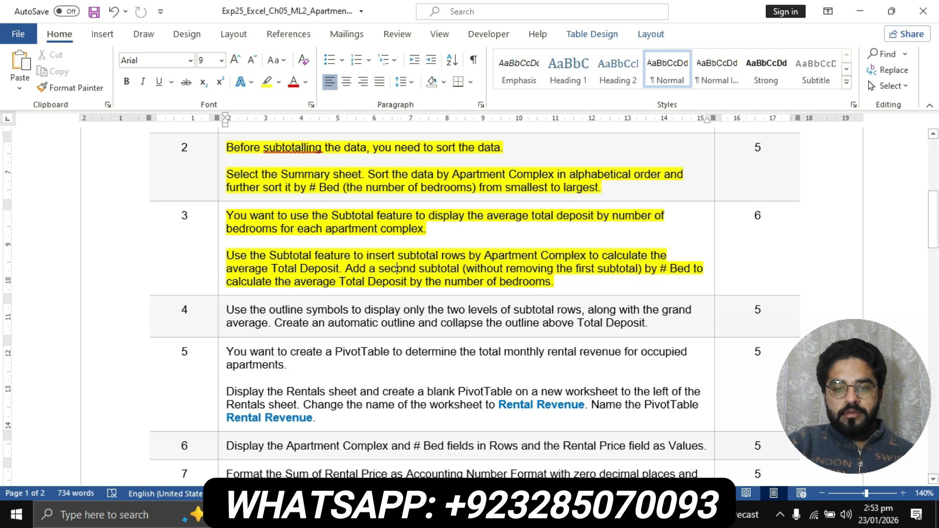
key("alt+Tab")
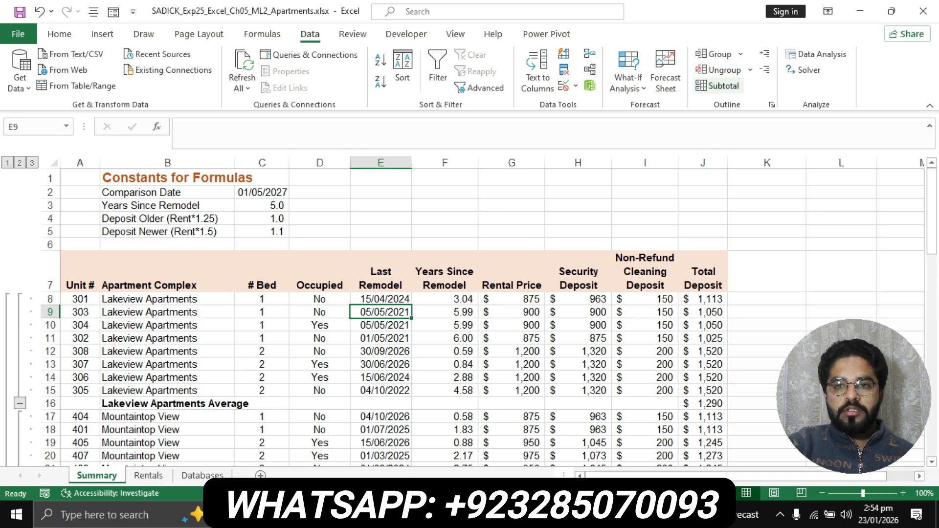
- Add nested Average subtotals of Total Deposit at each change in # Bed, keeping existing subtotals
left_click(718, 86)
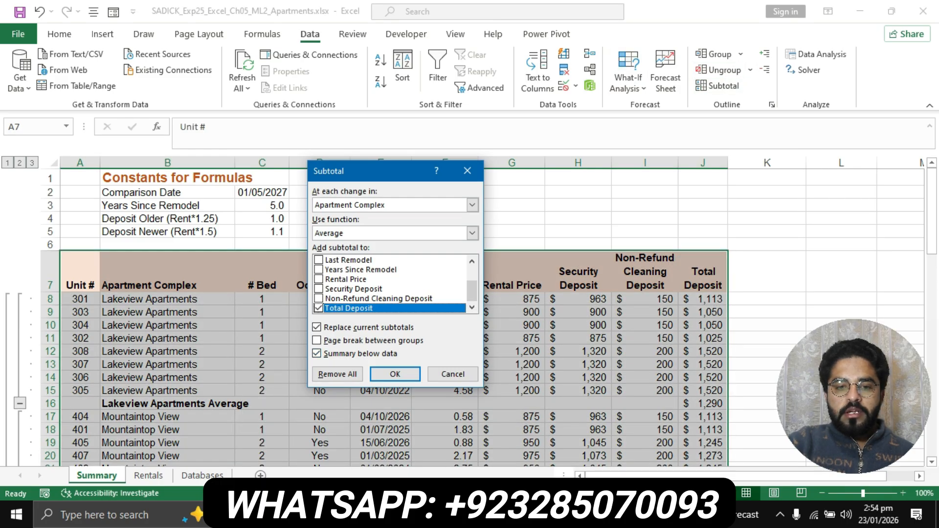
key("alt+Tab")
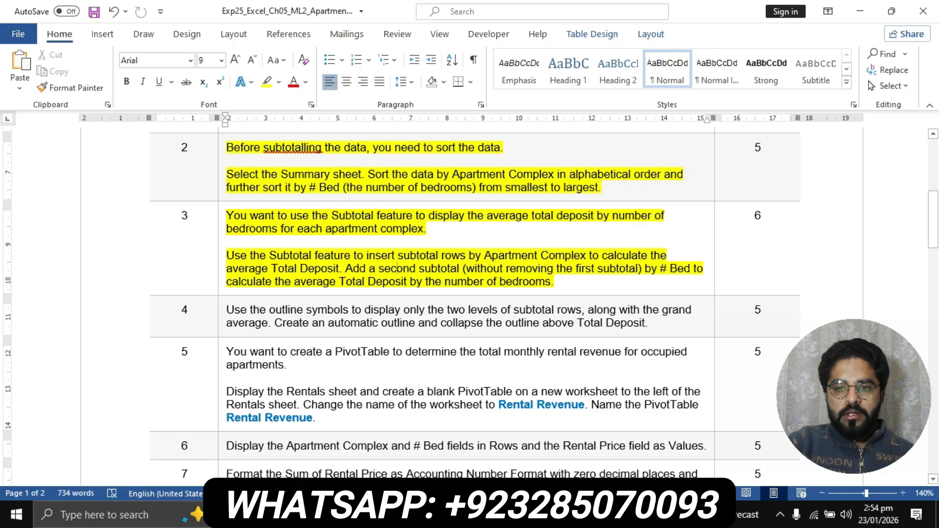
key("alt+Tab")
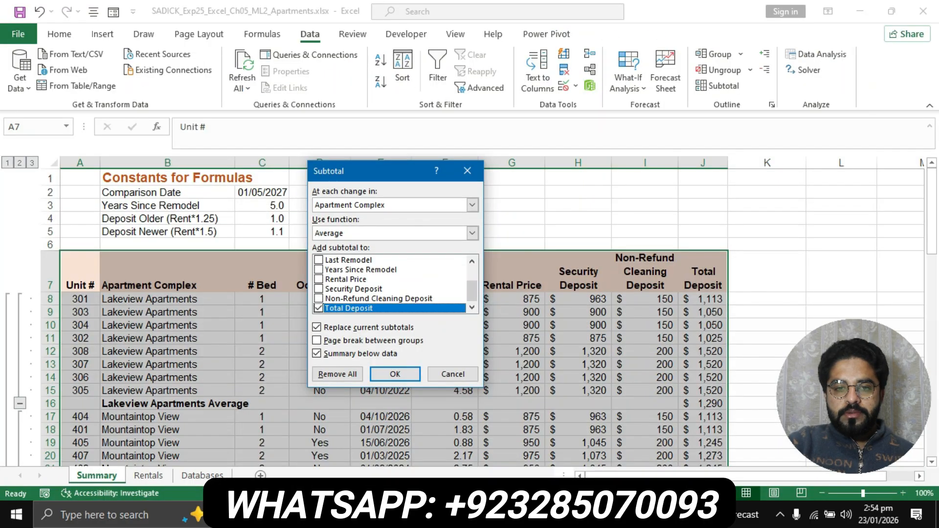
left_click(472, 205)
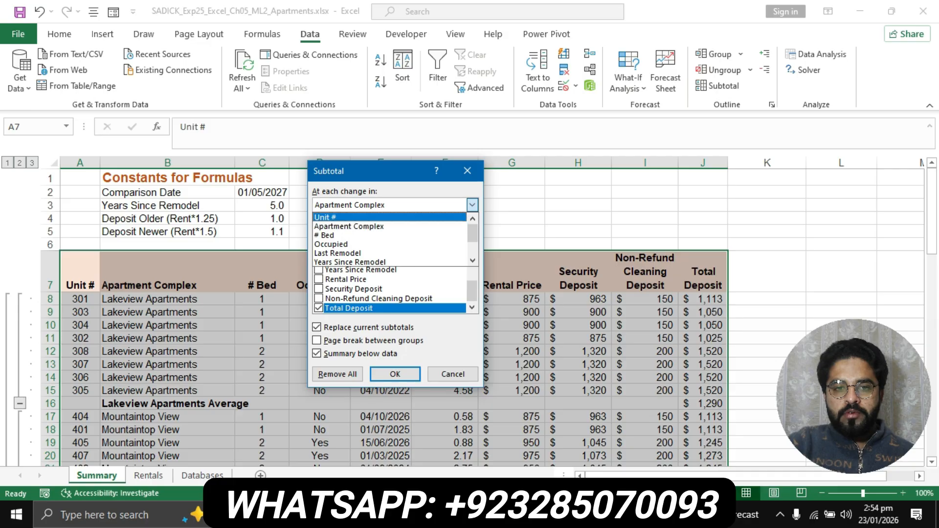
left_click(372, 230)
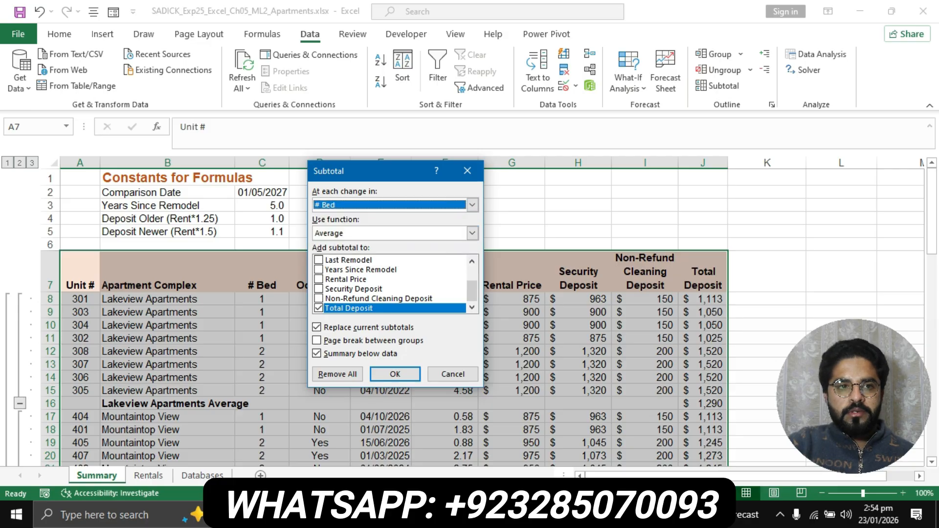
key("alt+Tab")
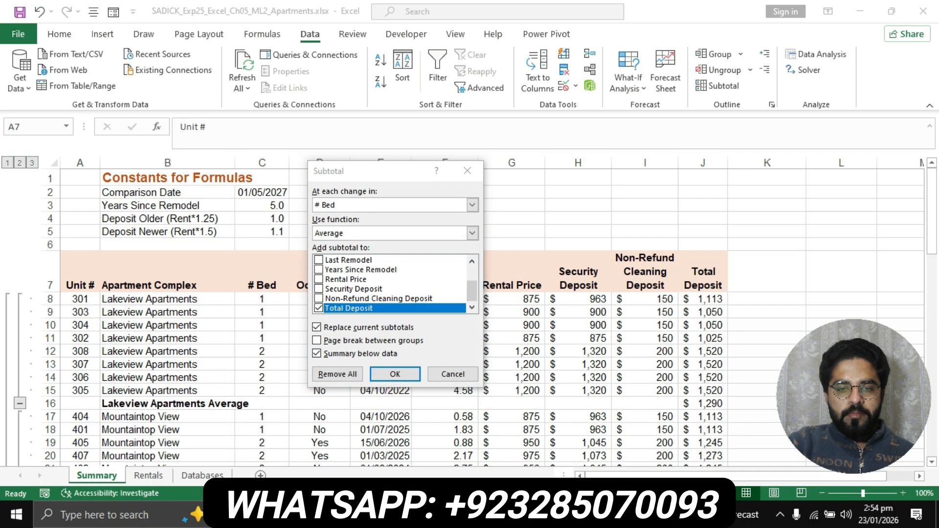
key("alt+Tab")
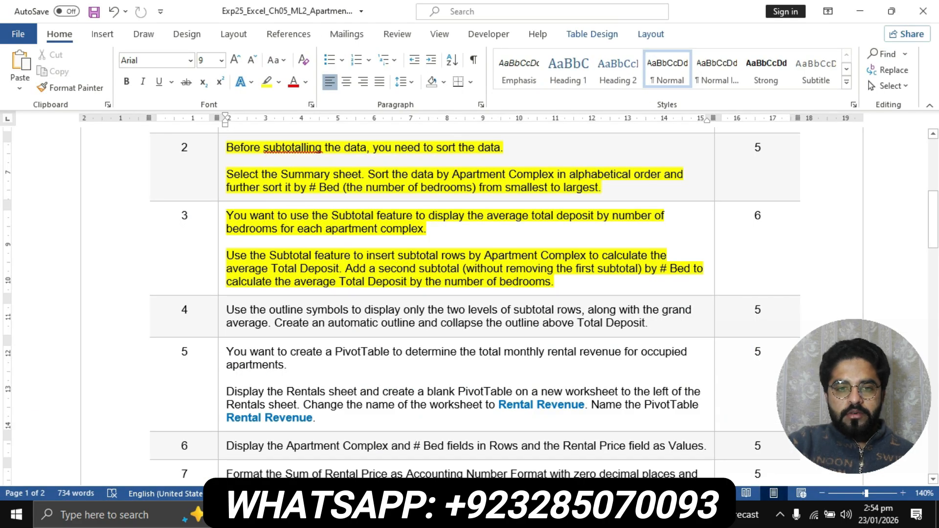
key("alt+Tab")
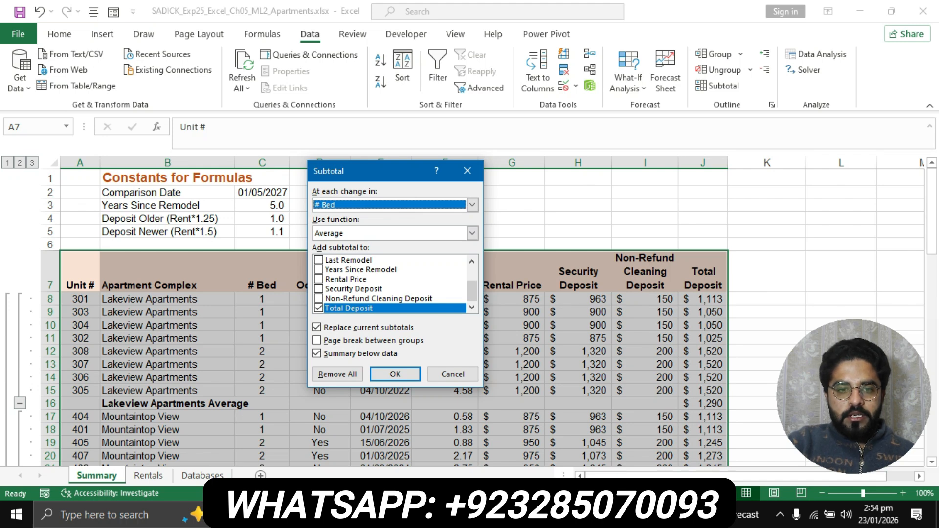
left_click(317, 328)
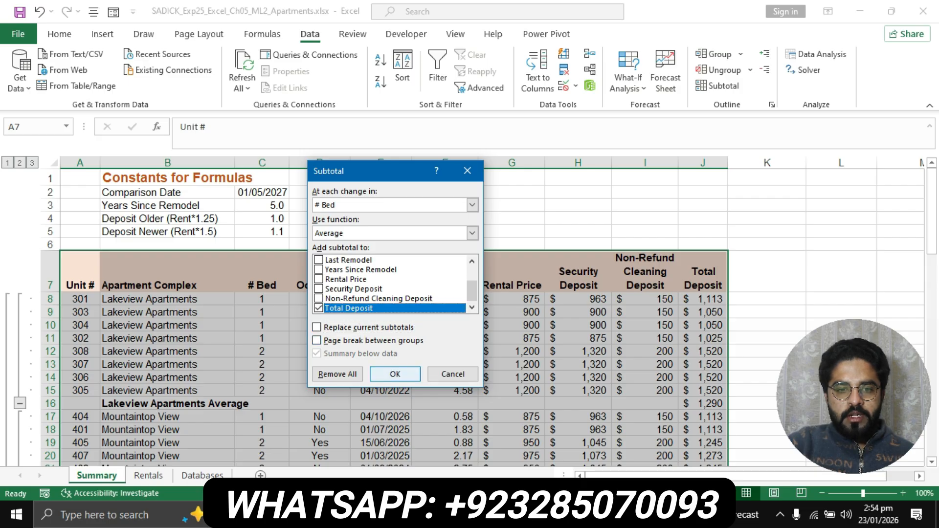
left_click(395, 374)
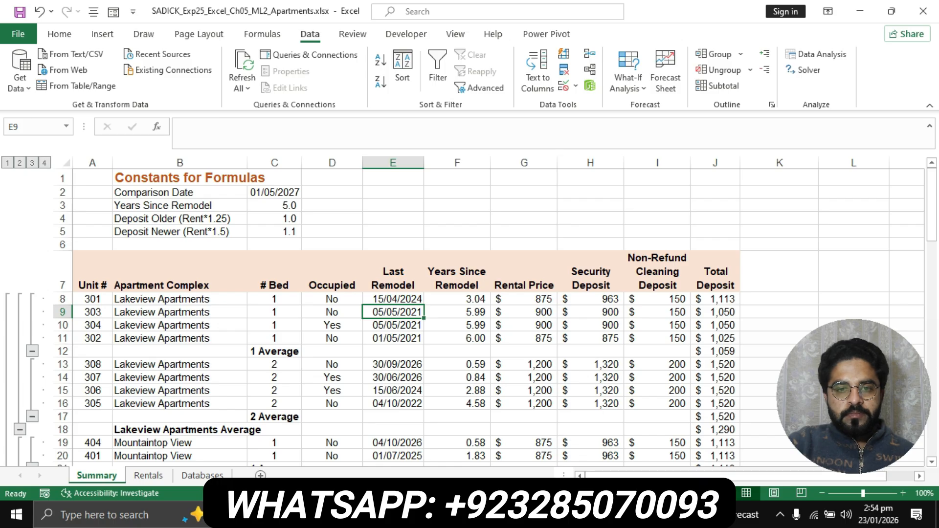
scroll(469, 318, "down", 1)
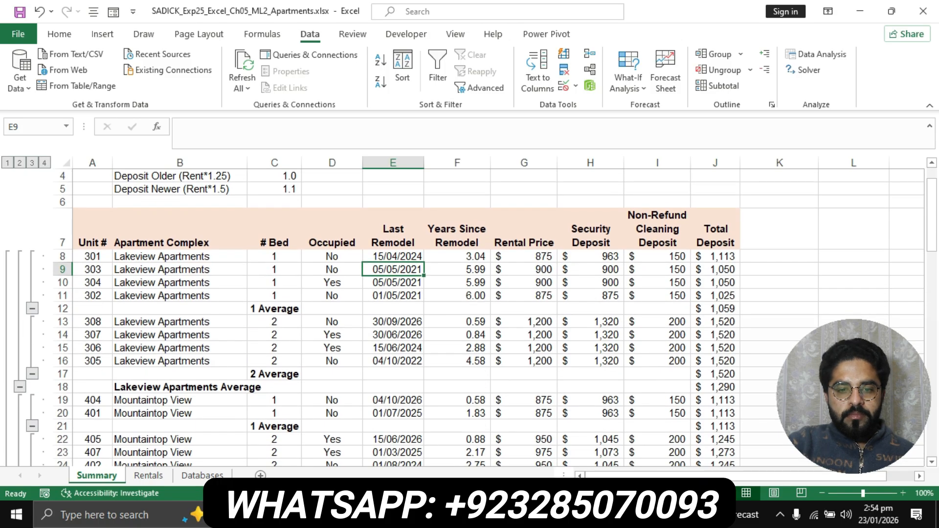
key("alt+Tab")
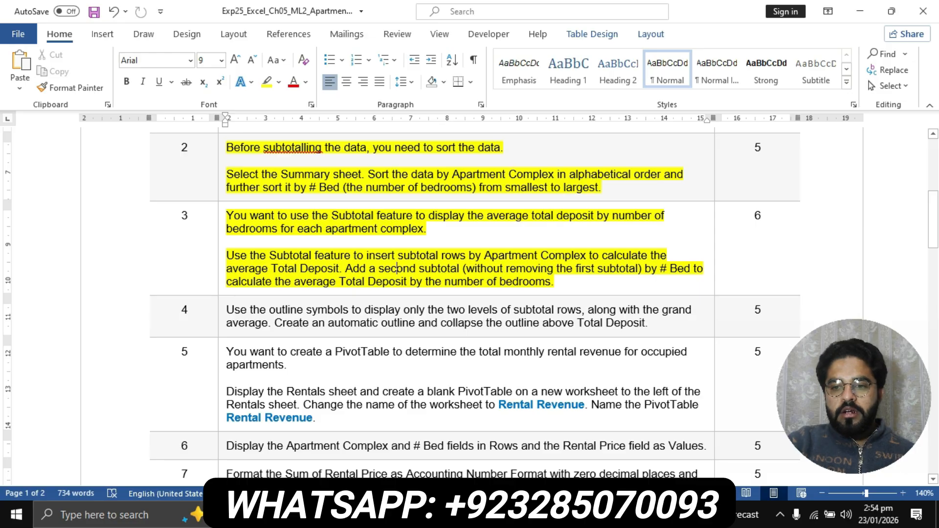
- Highlight step 4's outline-symbol instructions in yellow and return to Excel
scroll(470, 307, "down", 1)
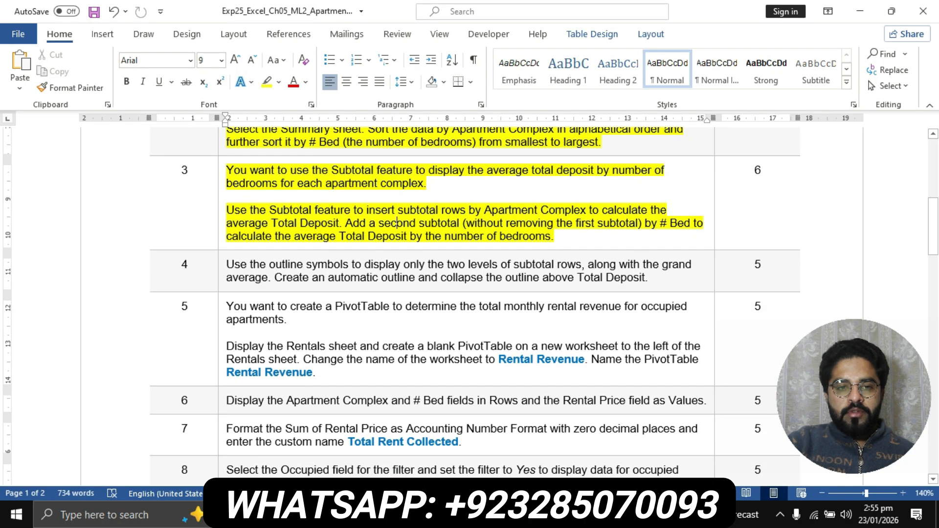
left_click(222, 267)
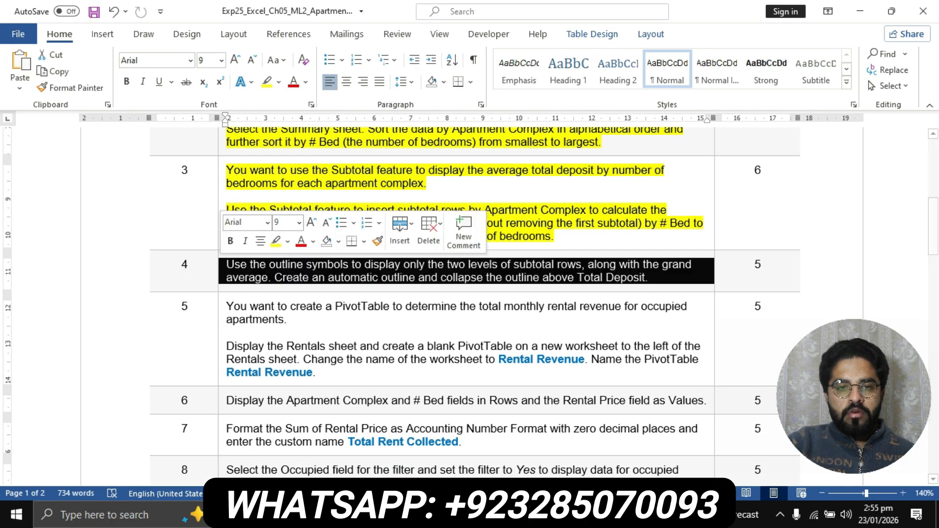
left_click(266, 82)
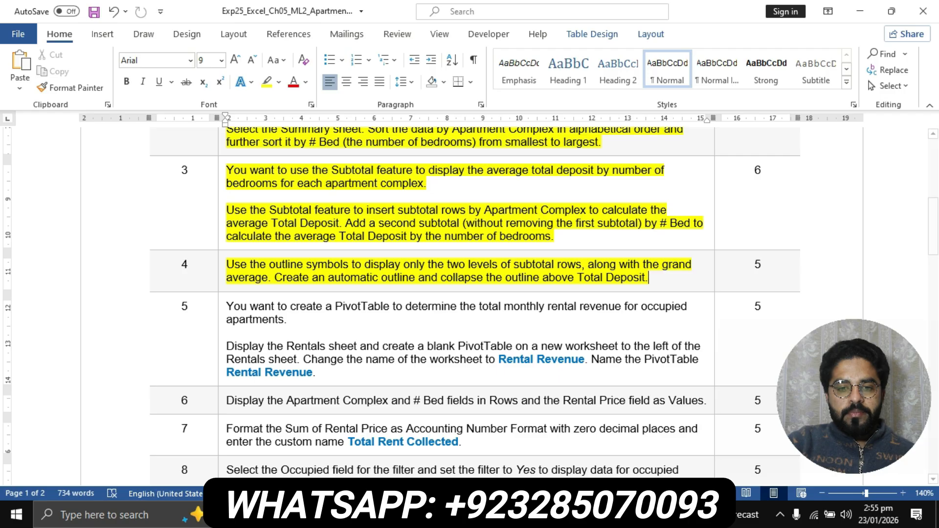
key("alt+Tab")
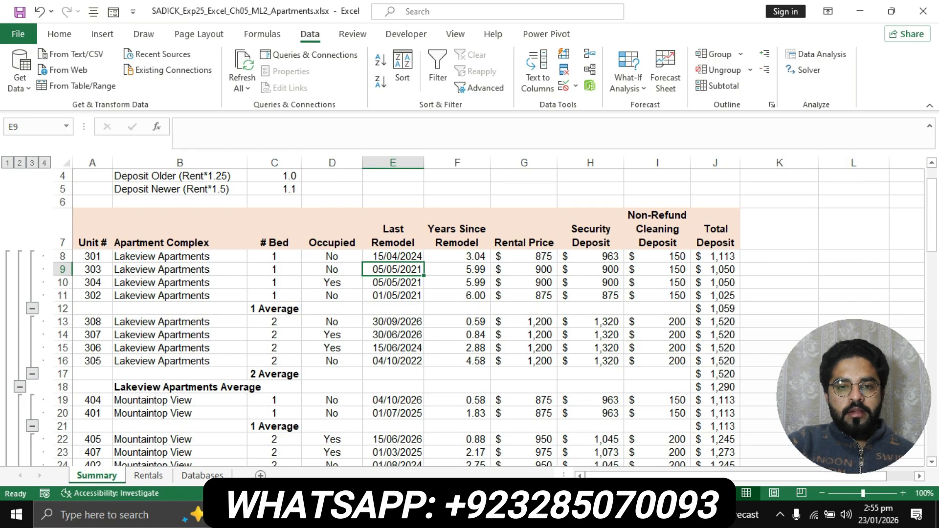
- Create an Auto Outline and collapse rows to level 3 so only subtotals show
scroll(489, 317, "up", 1)
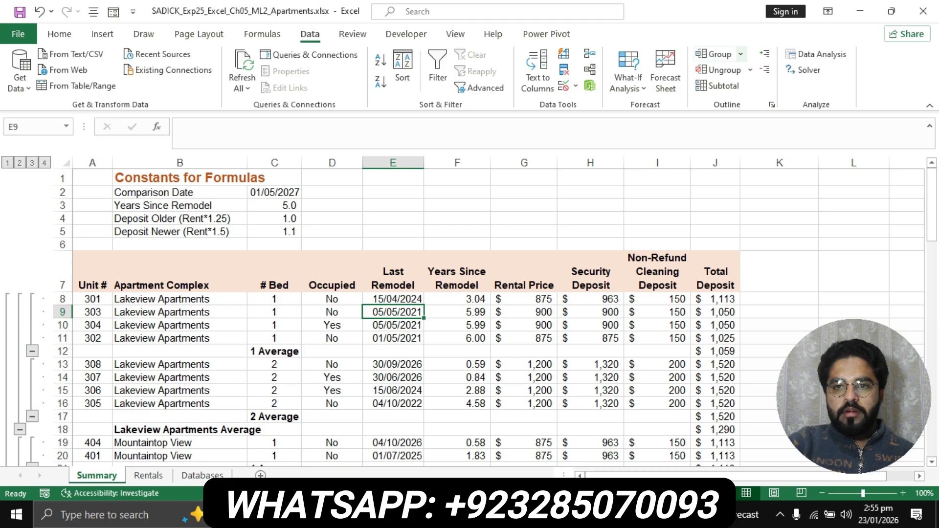
left_click(719, 53)
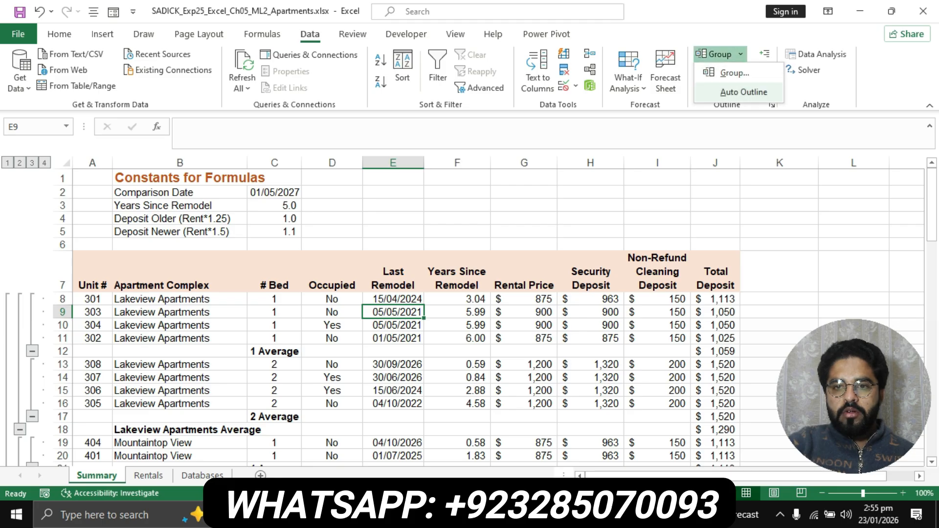
left_click(733, 73)
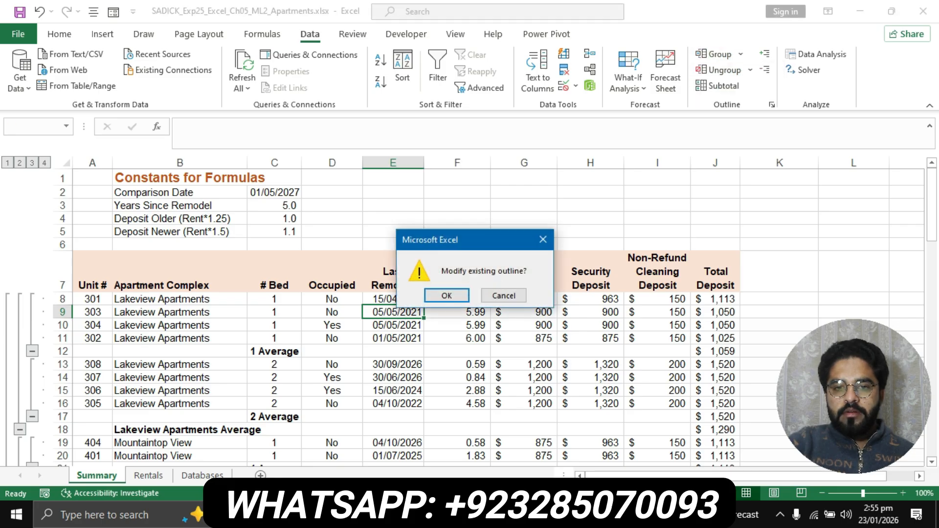
key("Return")
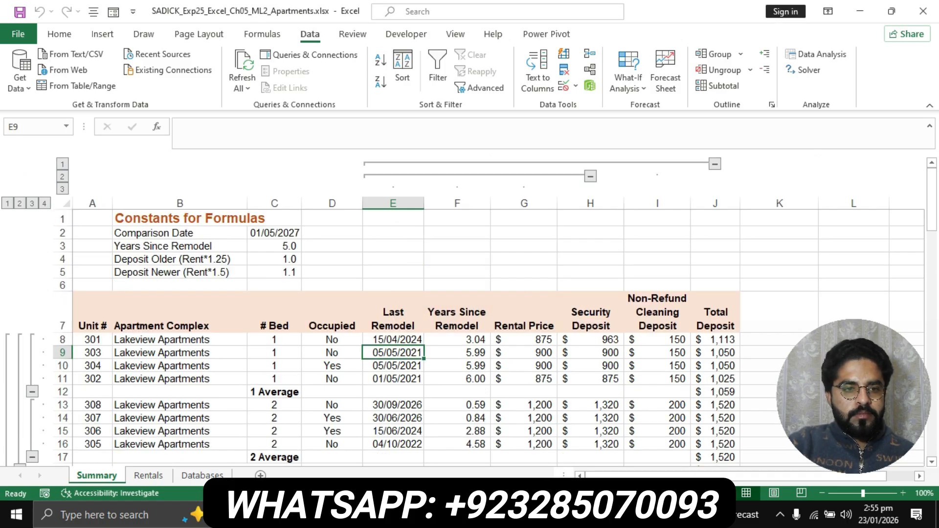
left_click(32, 203)
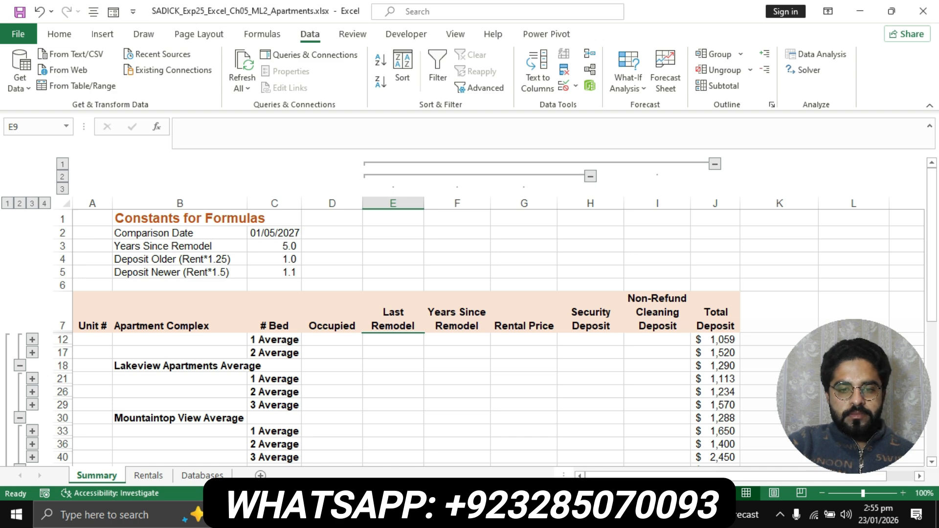
- Collapse the column group preceding Total Deposit
key("alt+Tab")
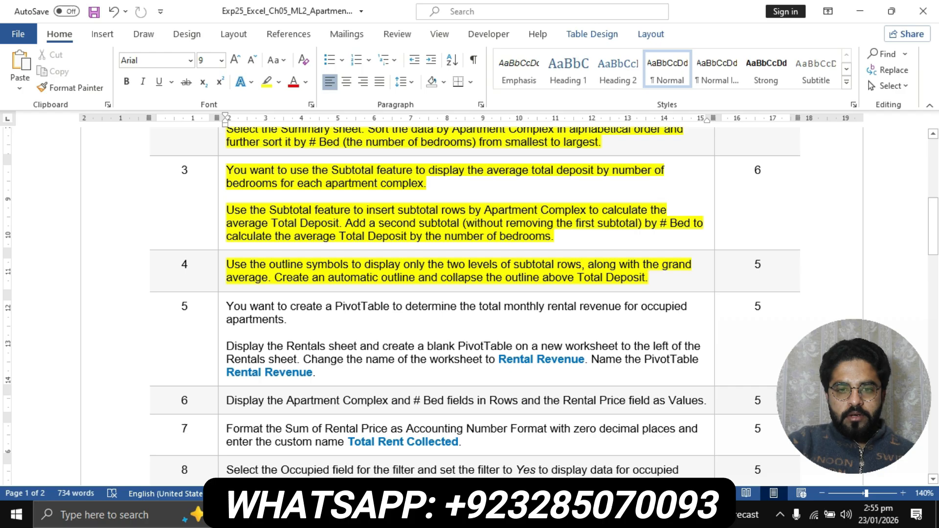
left_click_drag(440, 277, 645, 277)
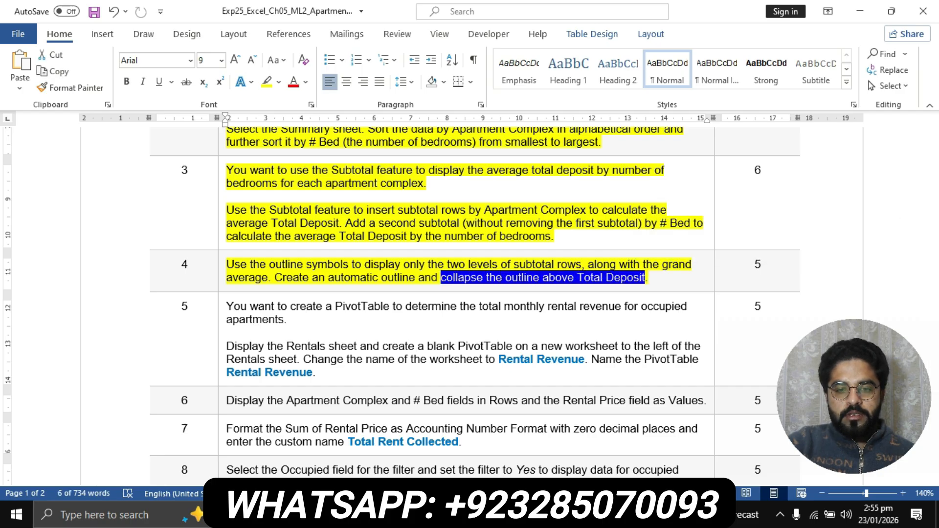
key("alt+Tab")
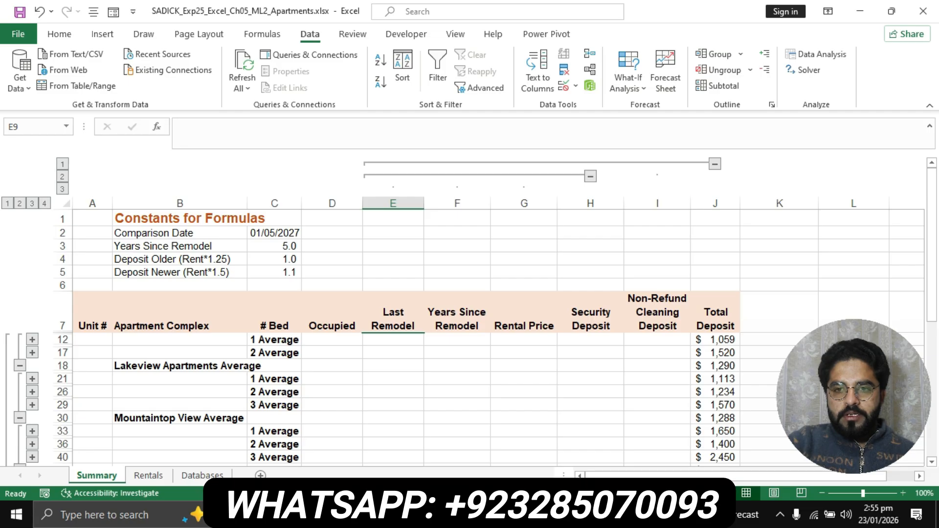
left_click(715, 164)
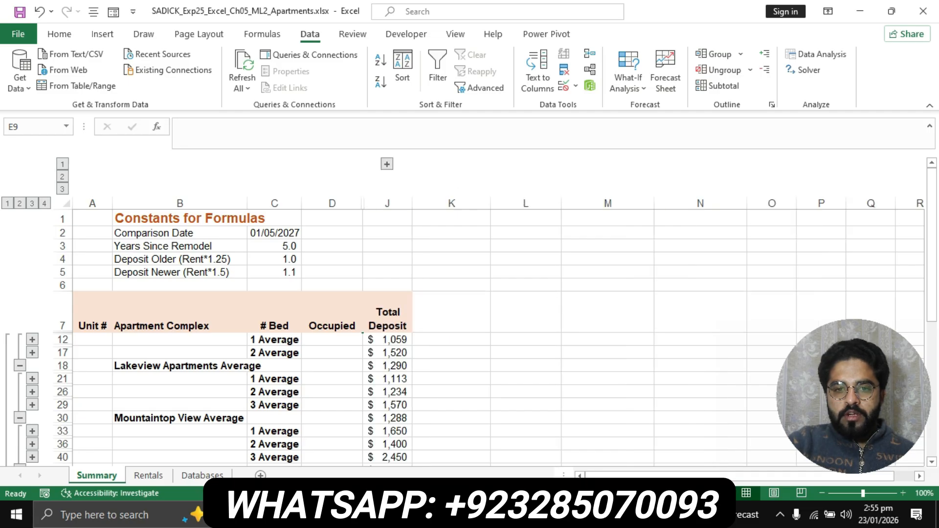
key("alt+Tab")
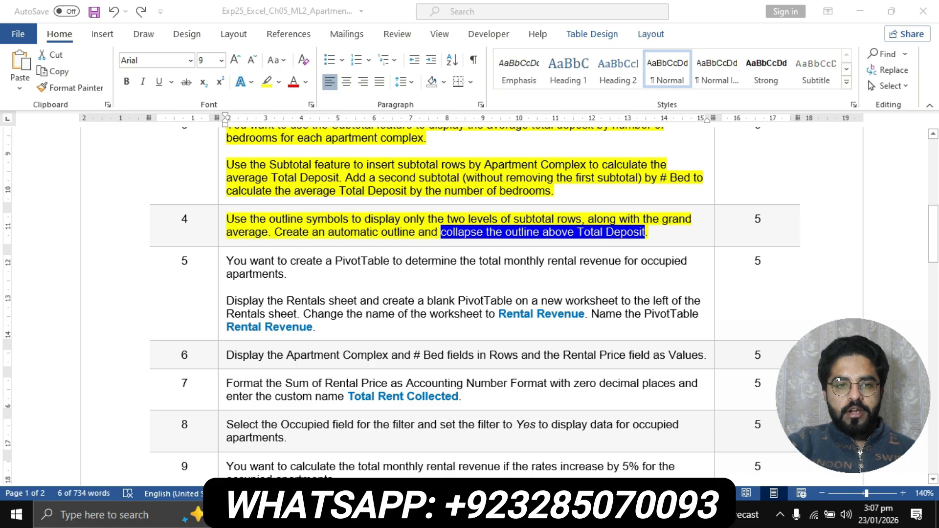
- Highlight step 5's PivotTable instructions in yellow, note the Rentals sheet instruction, and return to Excel
left_click(221, 263)
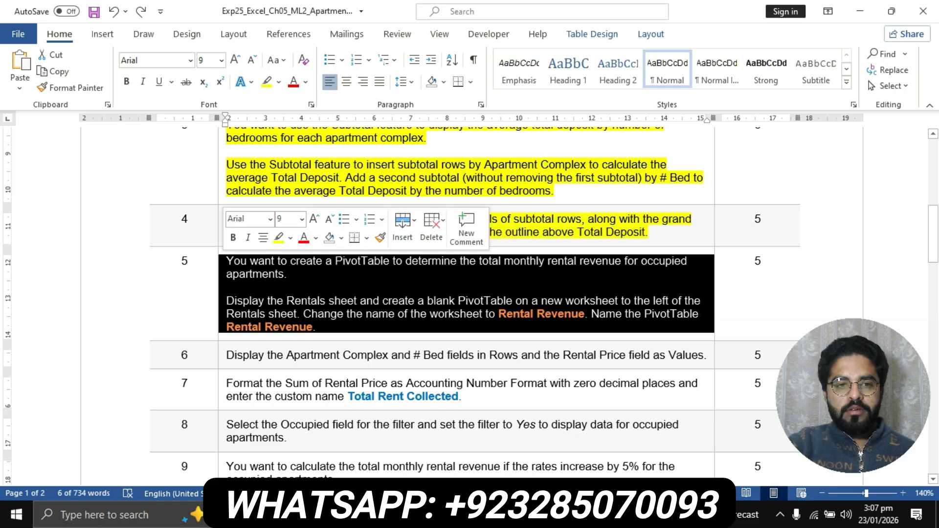
left_click(266, 82)
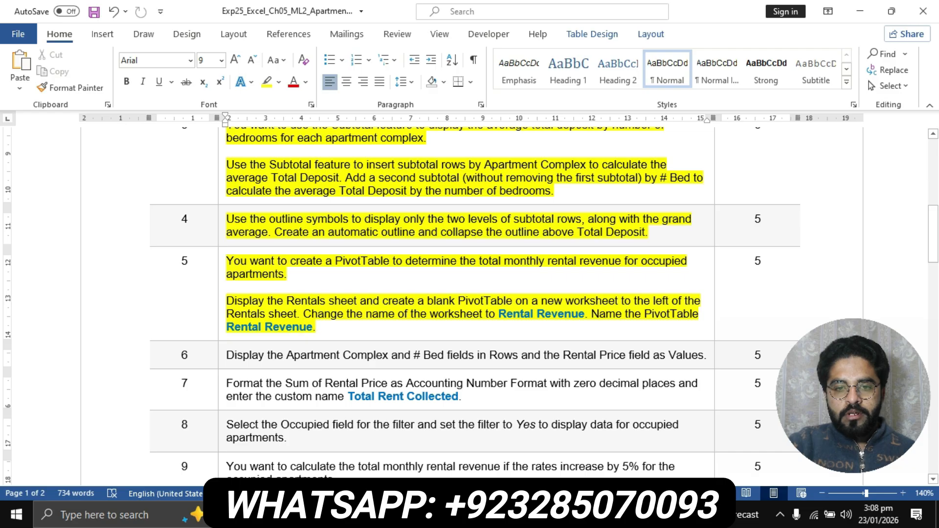
left_click_drag(498, 314, 584, 313)
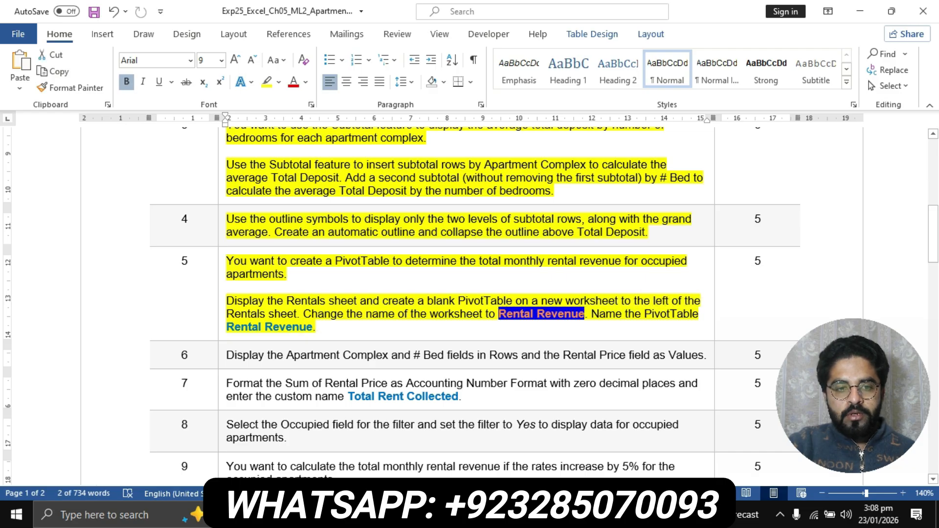
left_click(241, 326)
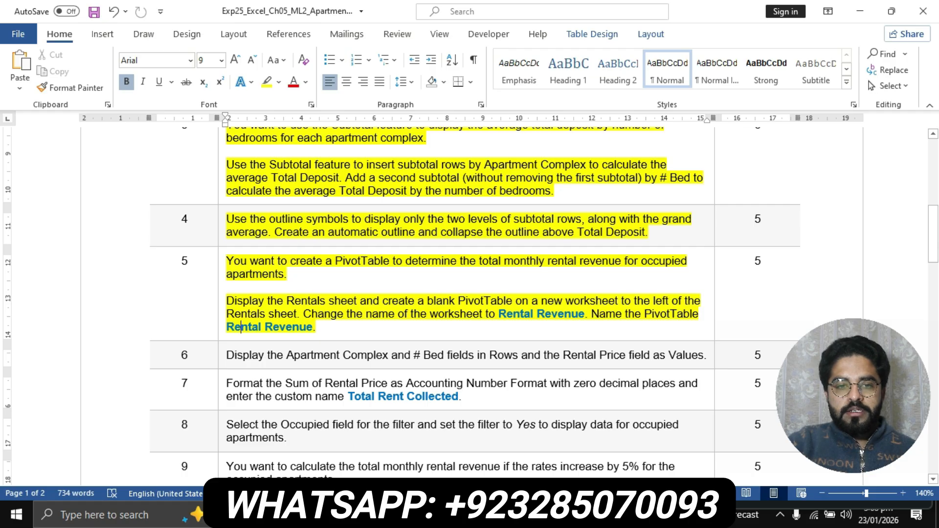
left_click_drag(226, 301, 360, 301)
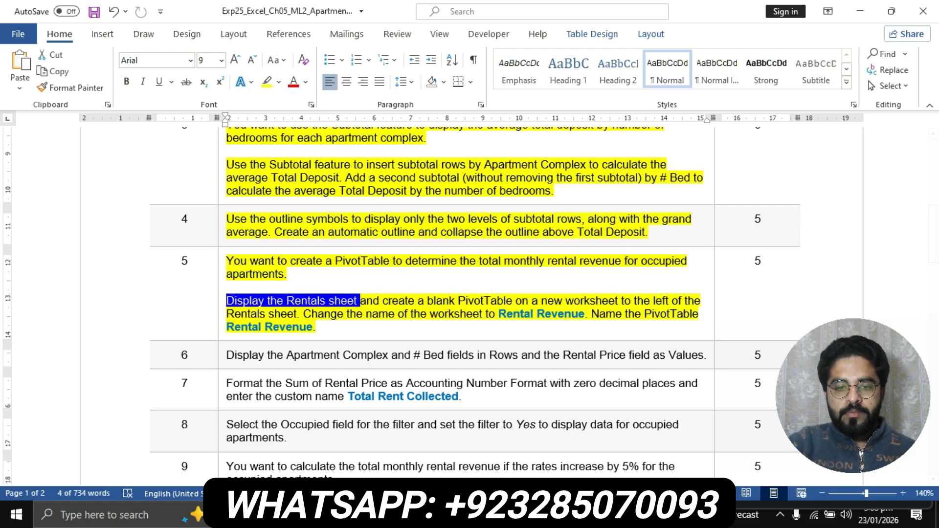
key("alt+Tab")
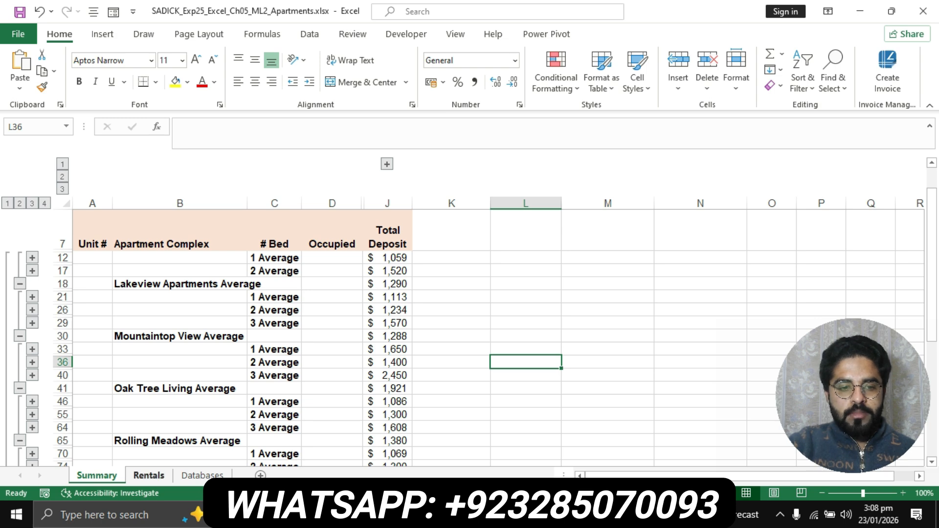
- Open the Rentals sheet and review the blank-PivotTable instruction in the Word document
left_click(149, 476)
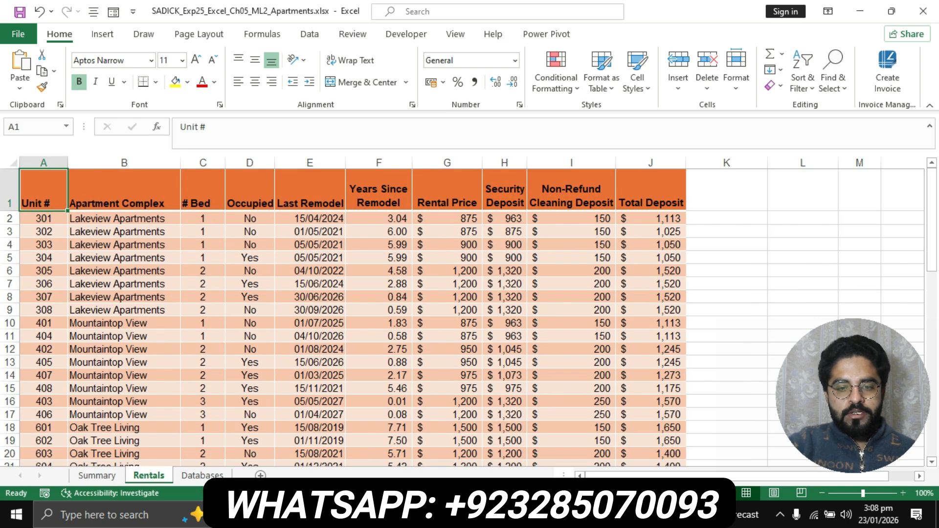
key("alt+Tab")
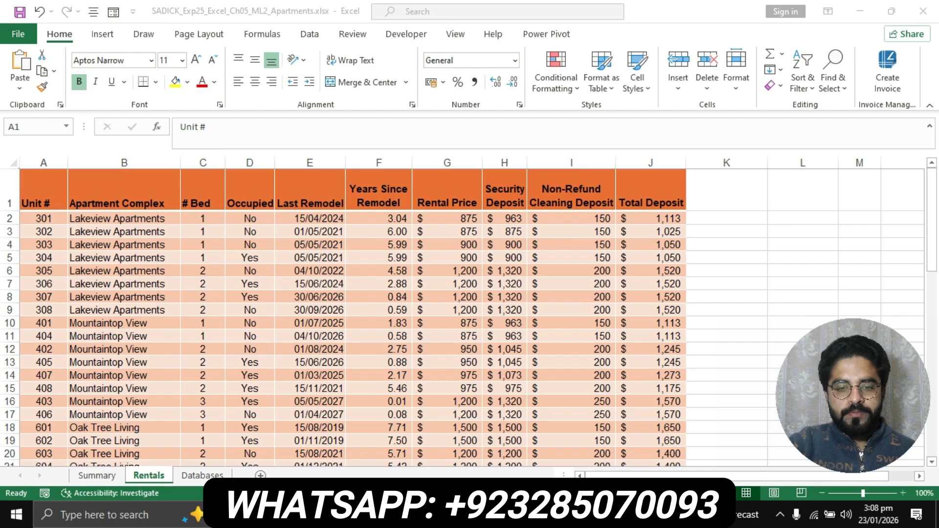
key("alt+Tab")
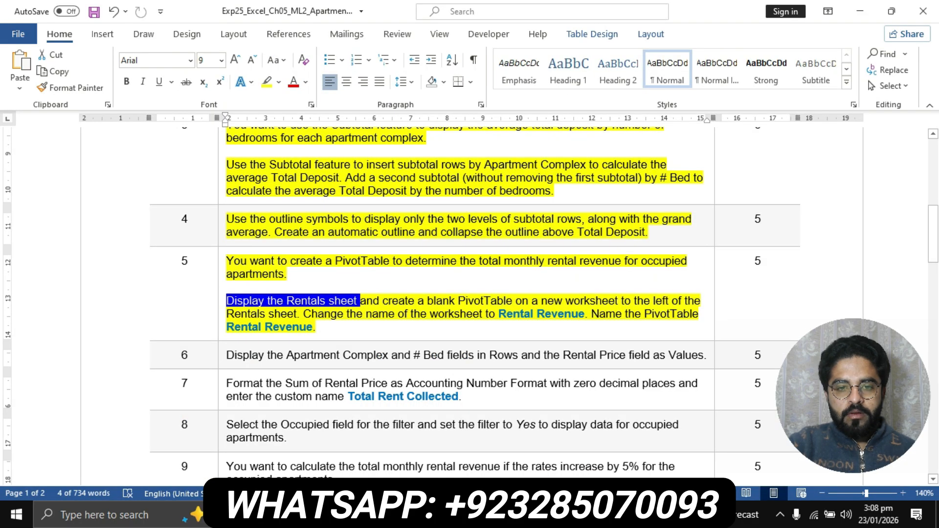
left_click_drag(383, 302, 304, 314)
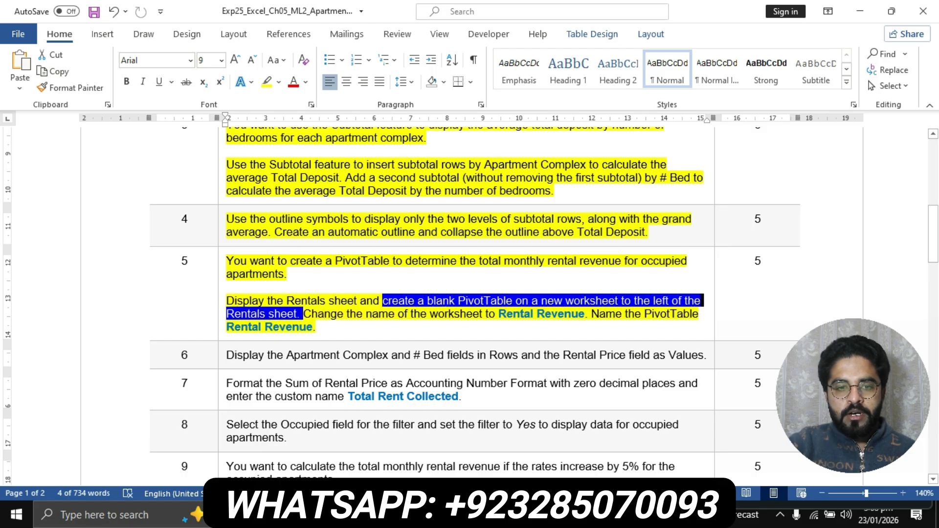
key("alt+Tab")
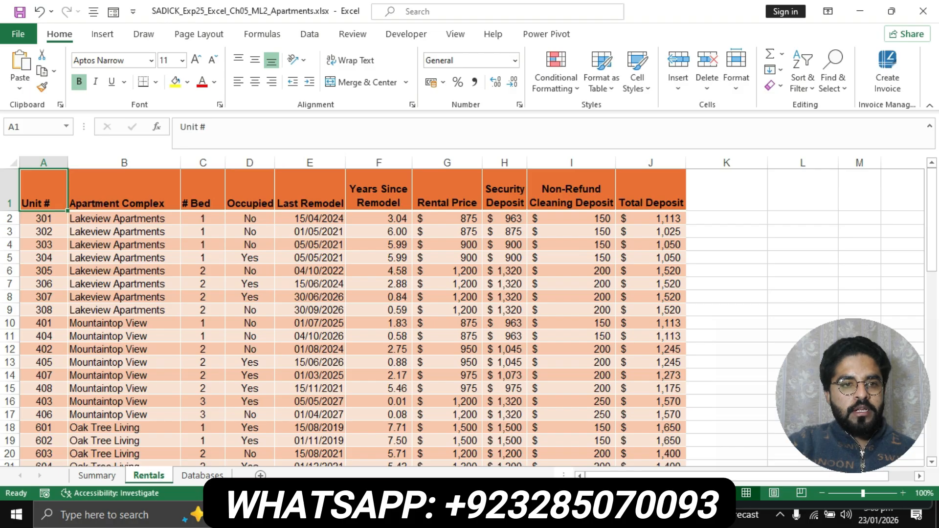
- Insert a blank PivotTable from Rentals!$A$1:$J$51 on a new worksheet
left_click(103, 34)
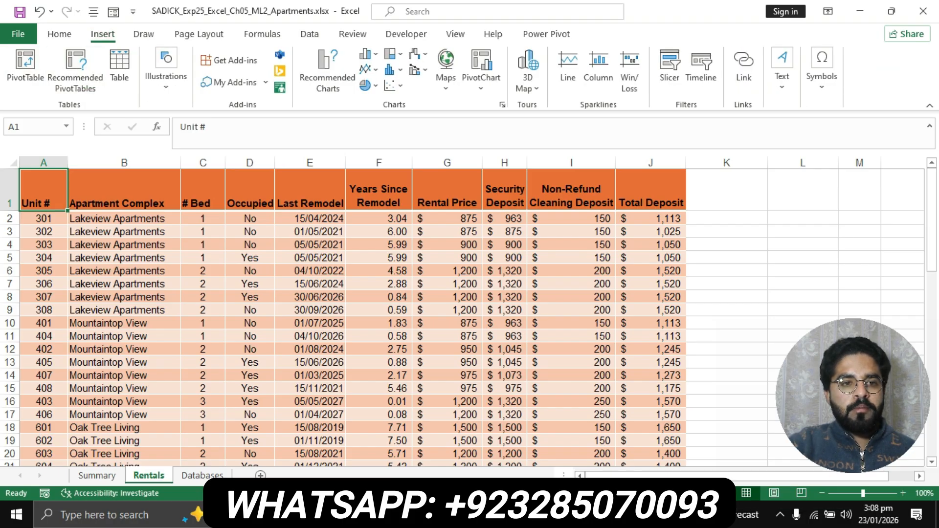
left_click(25, 63)
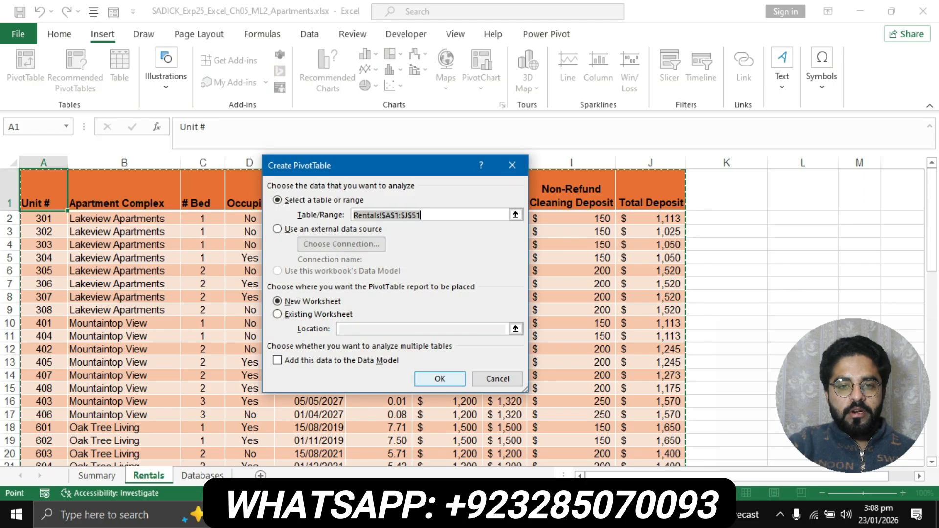
left_click(440, 379)
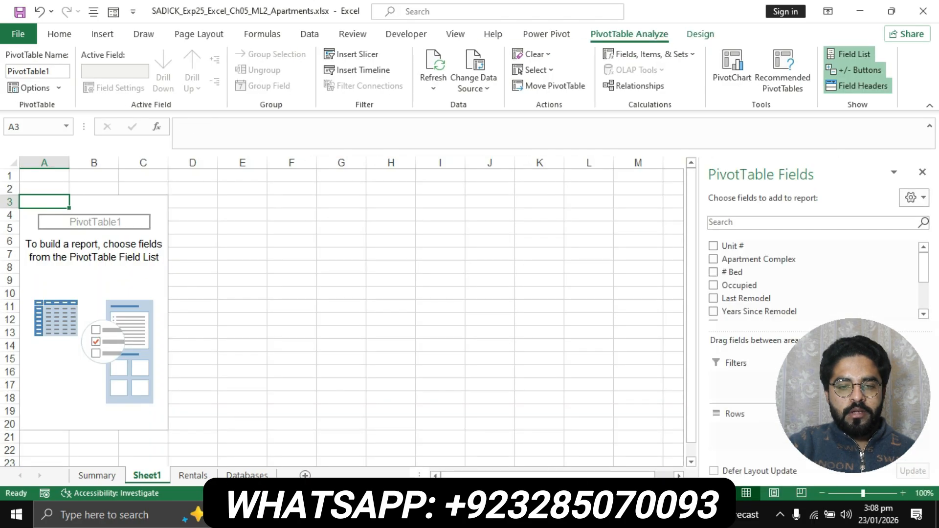
key("alt+Tab")
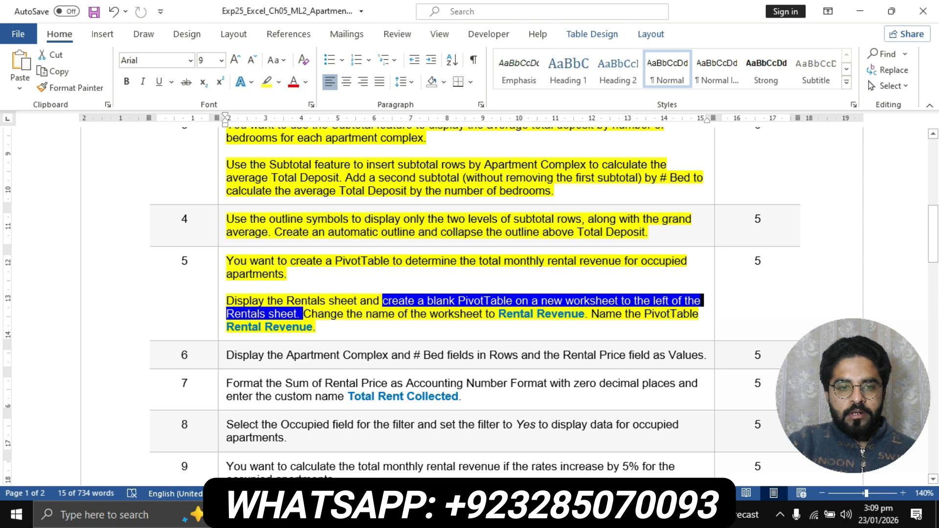
- Select the rename instruction and the worksheet name 'Rental Revenue' in the Word instructions
left_click_drag(303, 314, 585, 314)
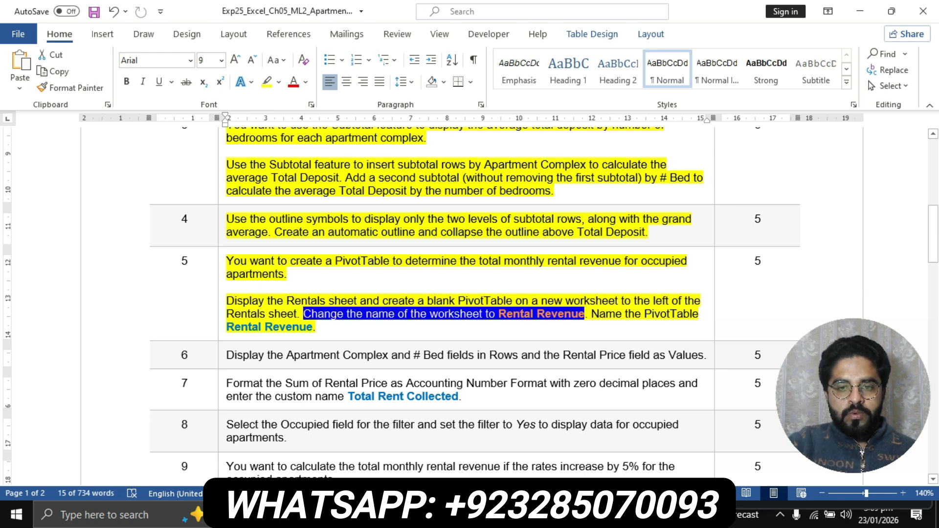
left_click(514, 313)
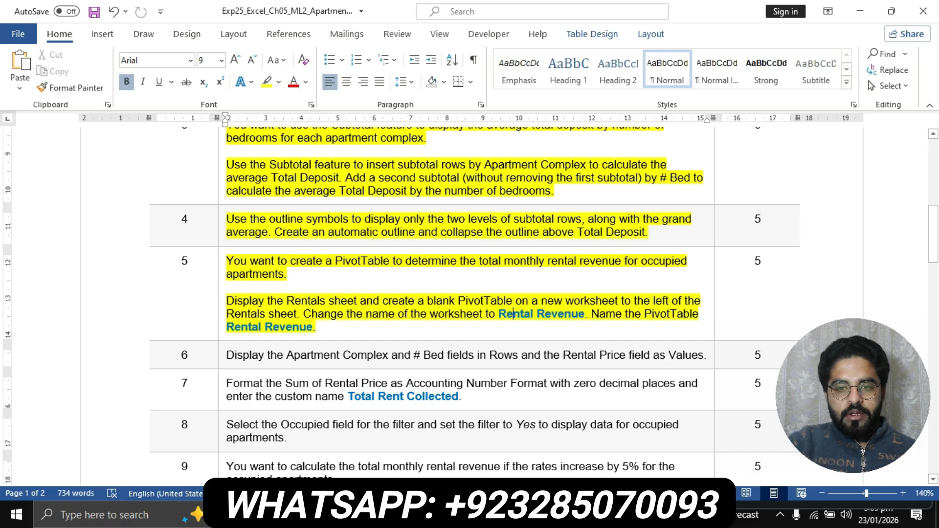
left_click_drag(498, 314, 585, 313)
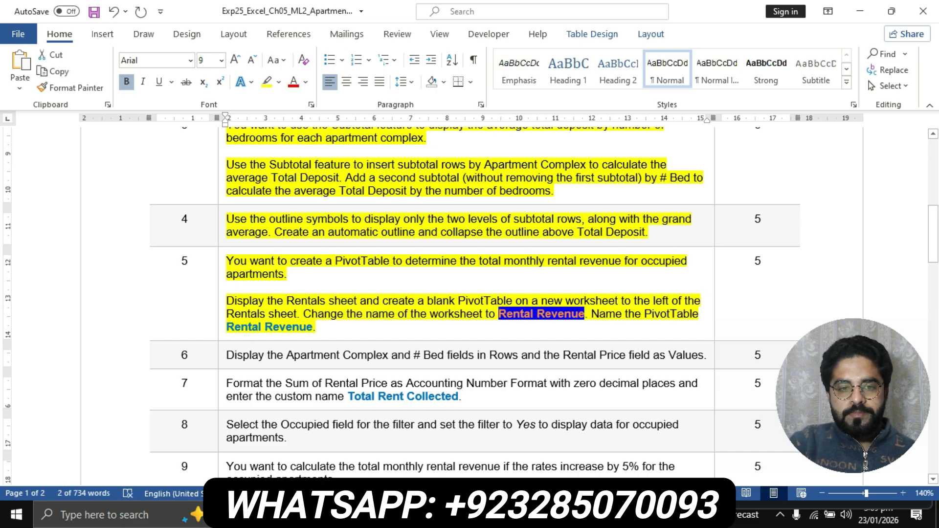
key("alt+Tab")
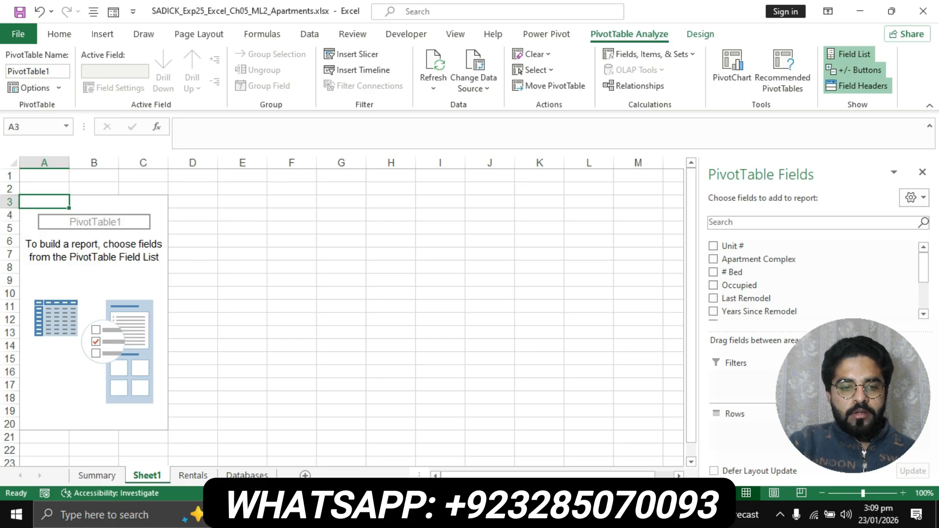
- Rename the Sheet1 worksheet tab to 'Rental Revenue' by pasting the name
right_click(147, 475)
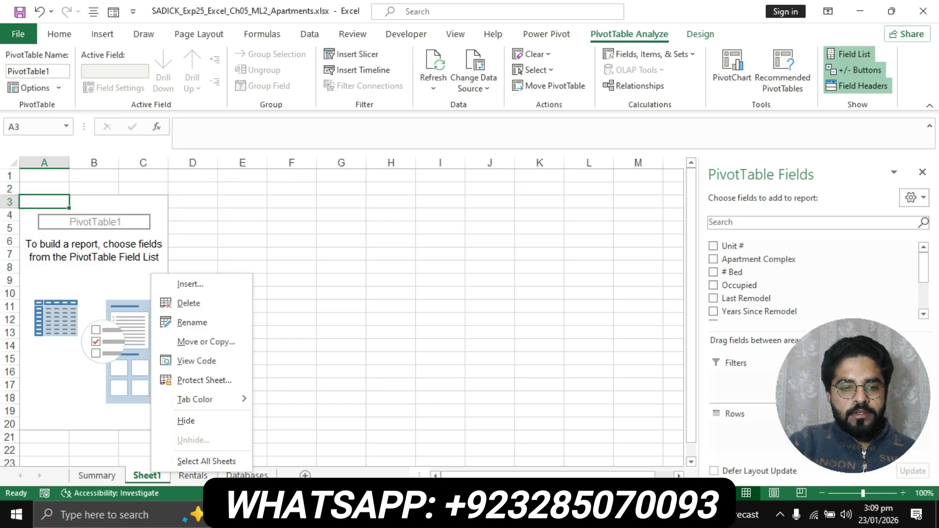
left_click(192, 322)
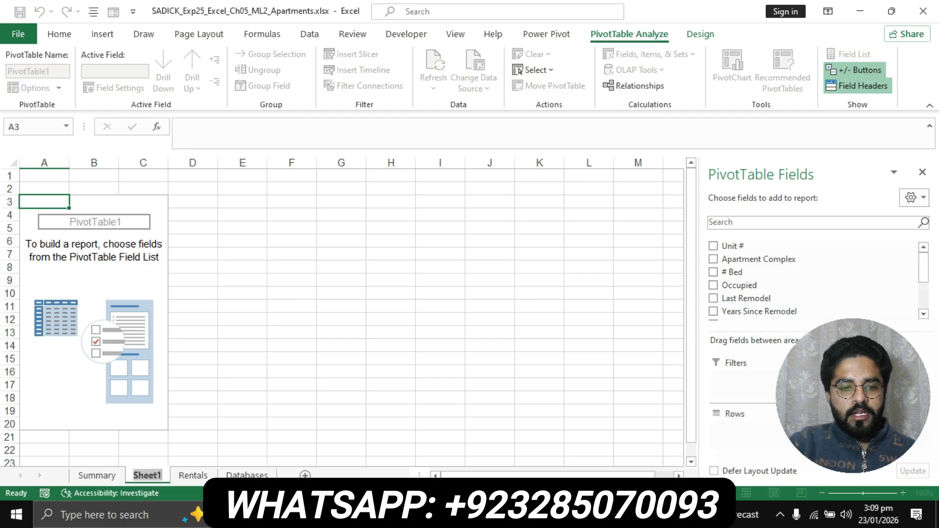
key("ctrl+v")
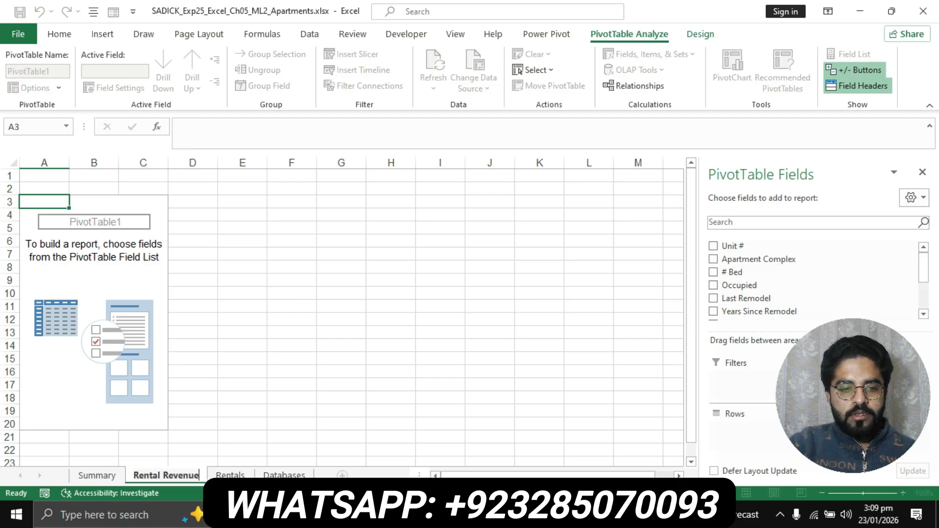
key("Return")
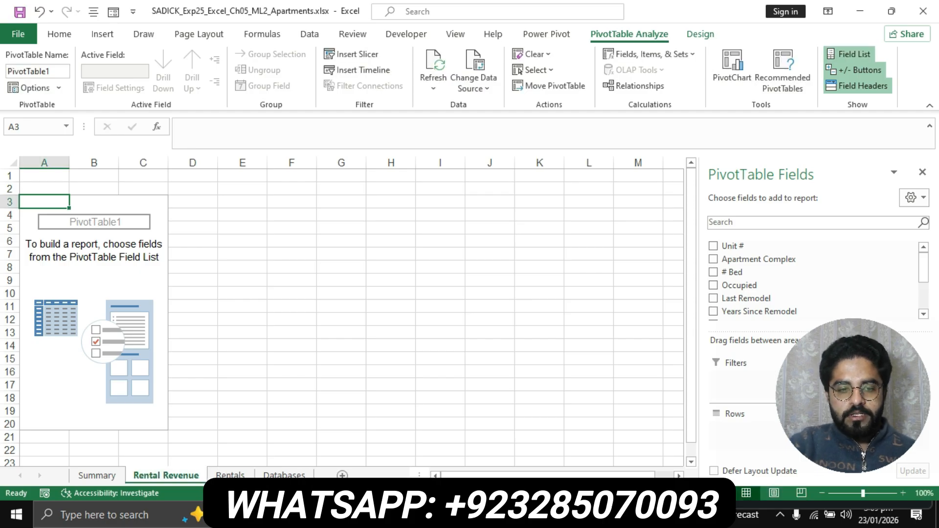
key("alt+Tab")
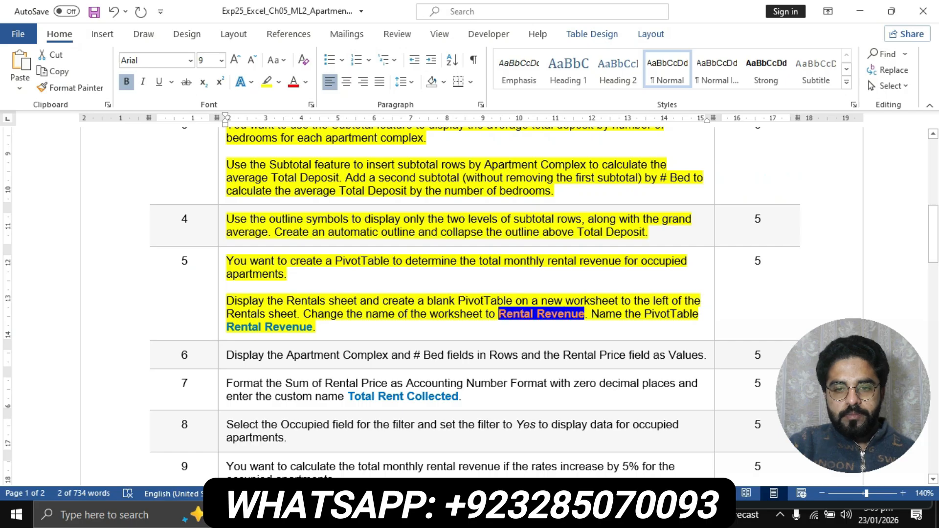
- Select the PivotTable name 'Rental Revenue' at the end of step 5 in the Word instructions
mouse_move(592, 314)
left_mouse_down()
mouse_move(587, 351)
mouse_move(587, 330)
left_mouse_up()
left_click(300, 327)
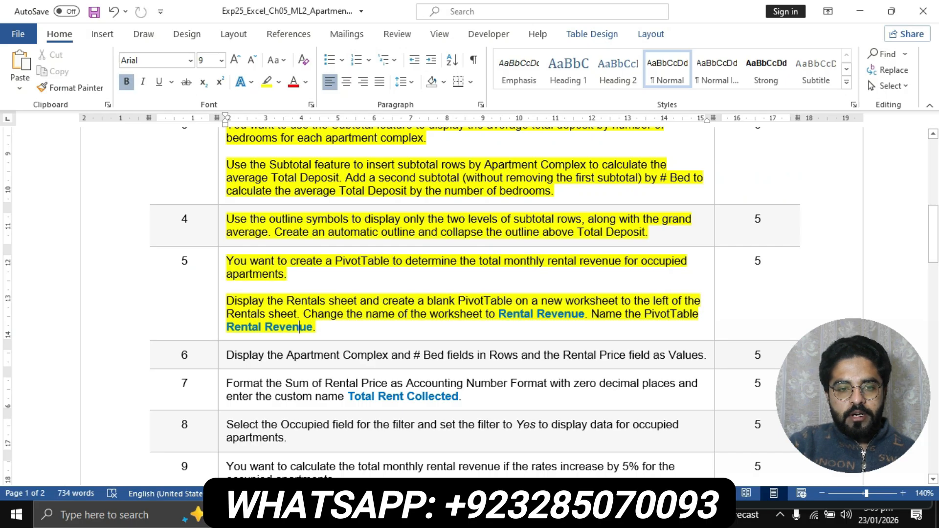
left_click_drag(227, 326, 312, 327)
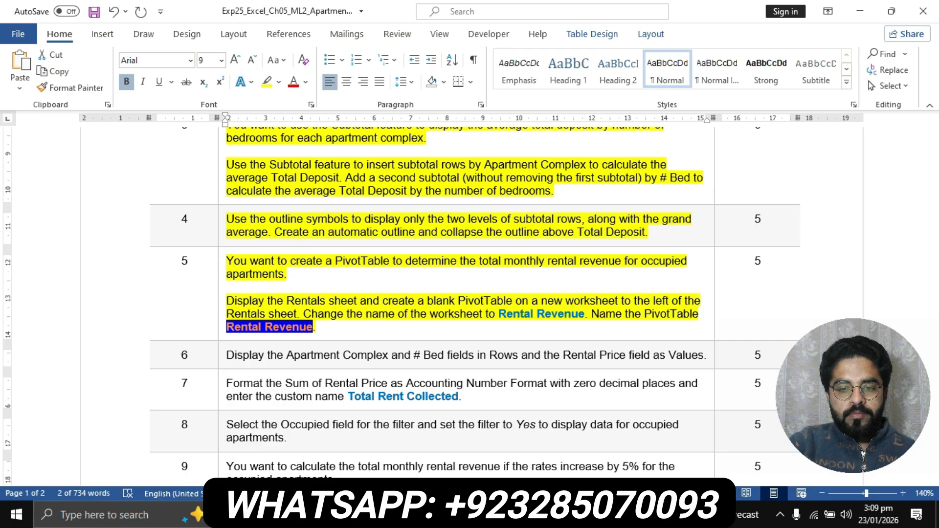
key("alt+Tab")
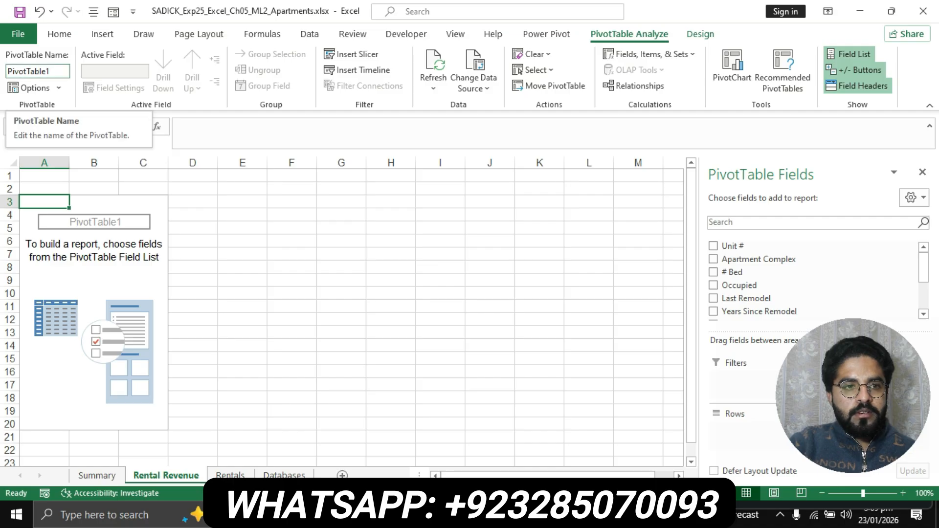
- Enter 'Rental Revenue' in the PivotTable Name box on PivotTable Analyze
left_click(38, 71)
type("Rental Revenue")
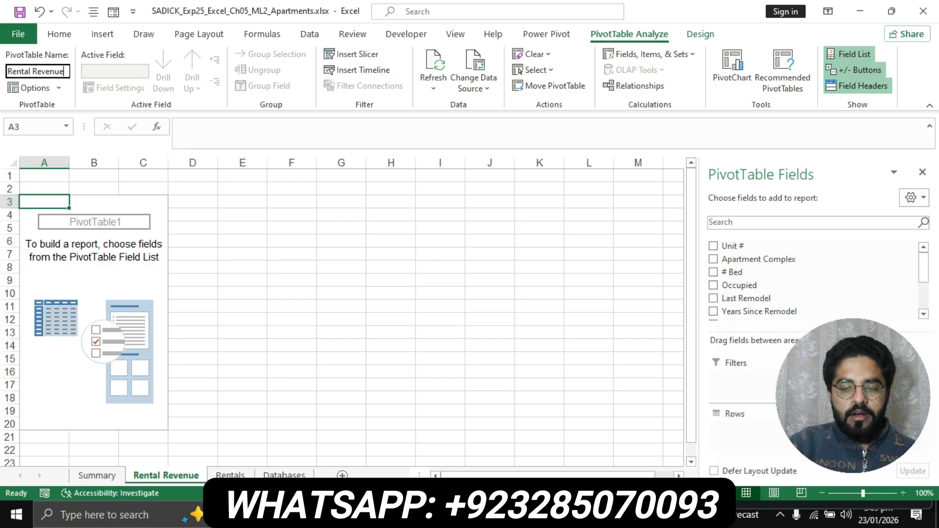
key("Return")
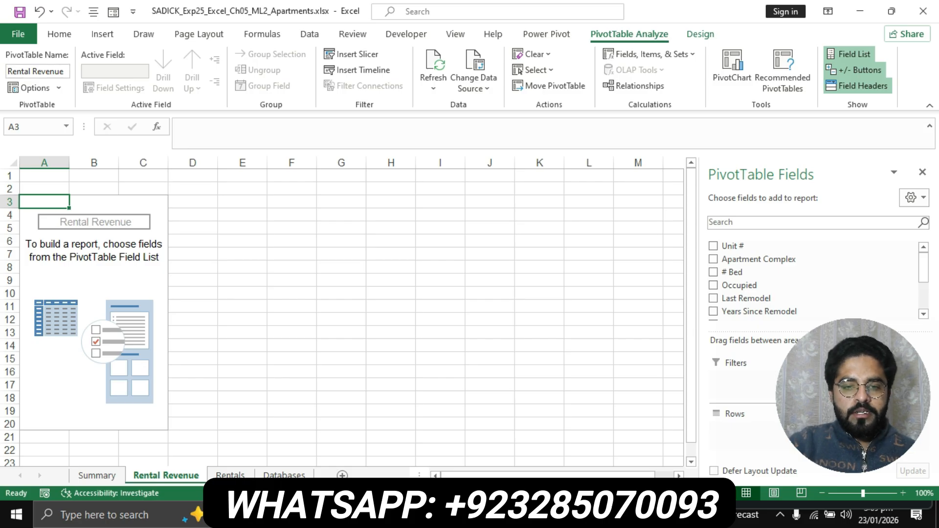
key("alt+Tab")
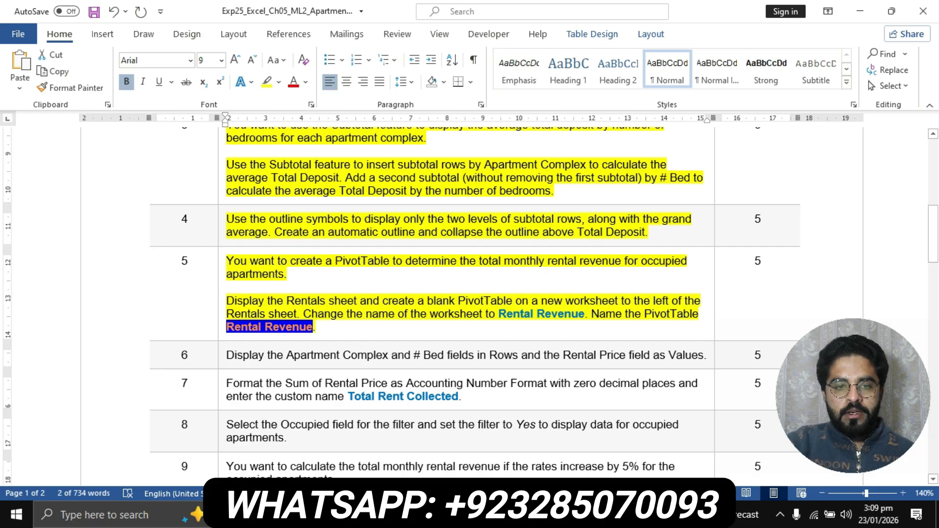
- Highlight step 6's field-layout instruction in yellow in the Word document
scroll(475, 303, "down", 3)
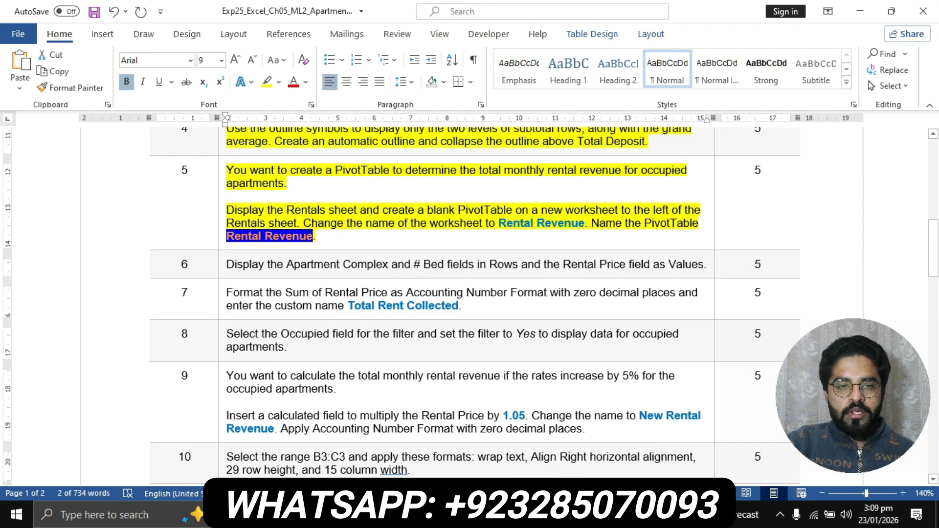
left_click(222, 265)
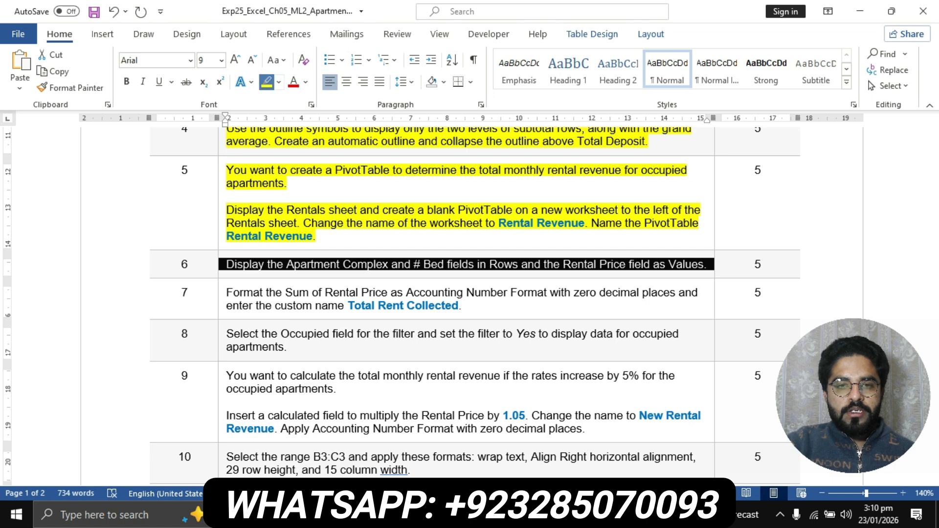
left_click(266, 82)
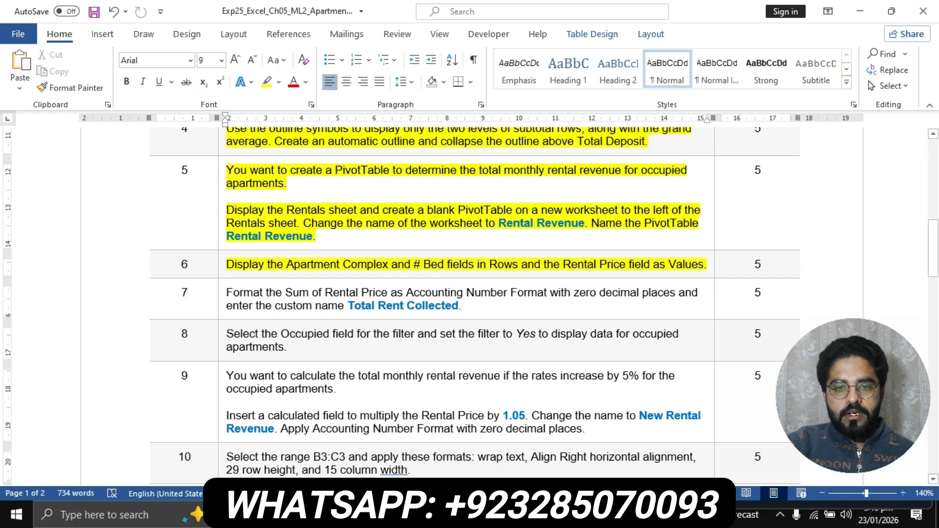
key("alt+Tab")
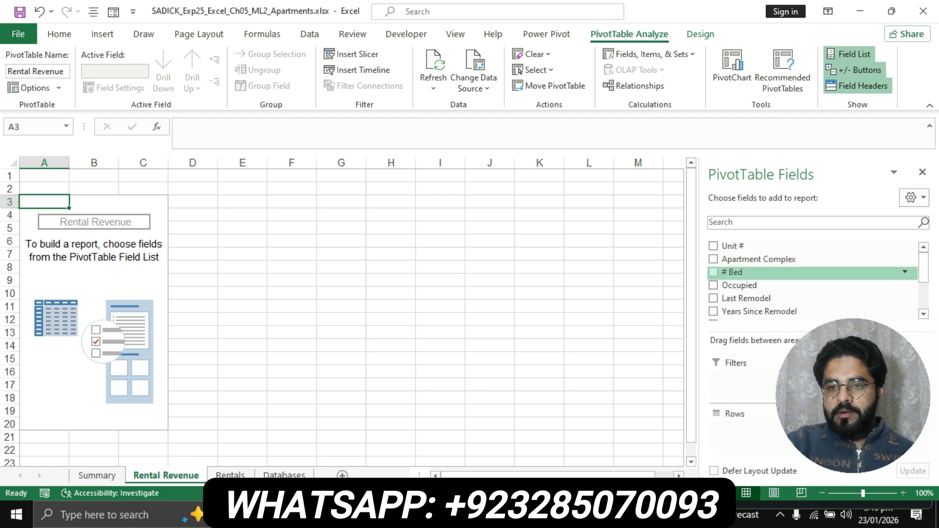
- Add the Apartment Complex field to the PivotTable's Rows area
scroll(807, 260, "down", 1)
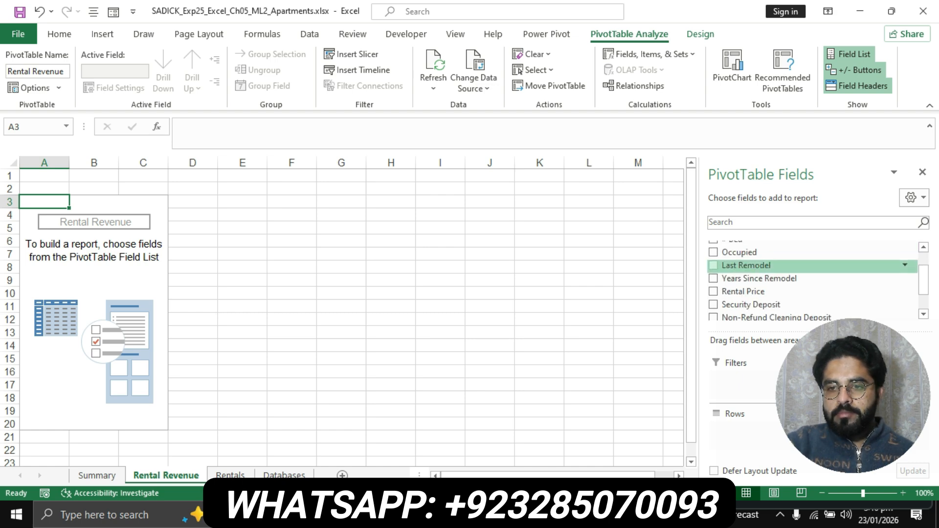
scroll(807, 259, "up", 1)
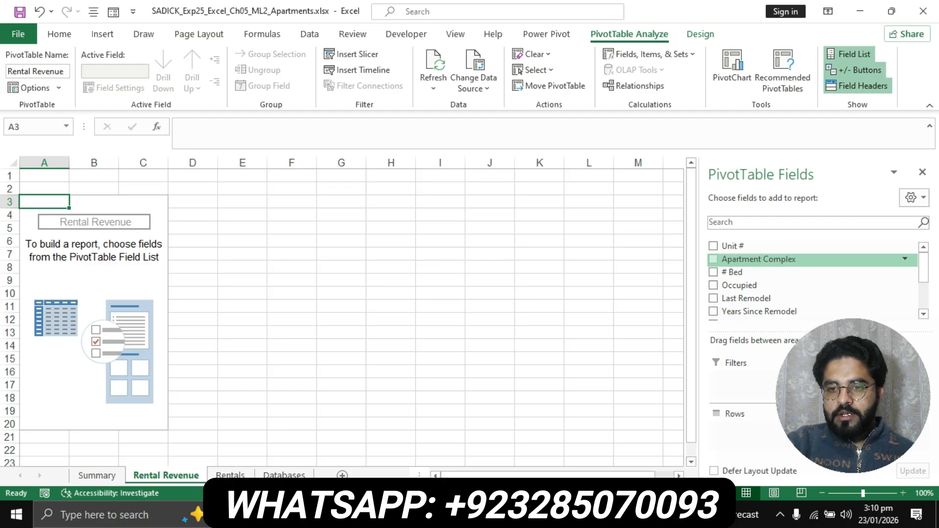
scroll(807, 260, "down", 1)
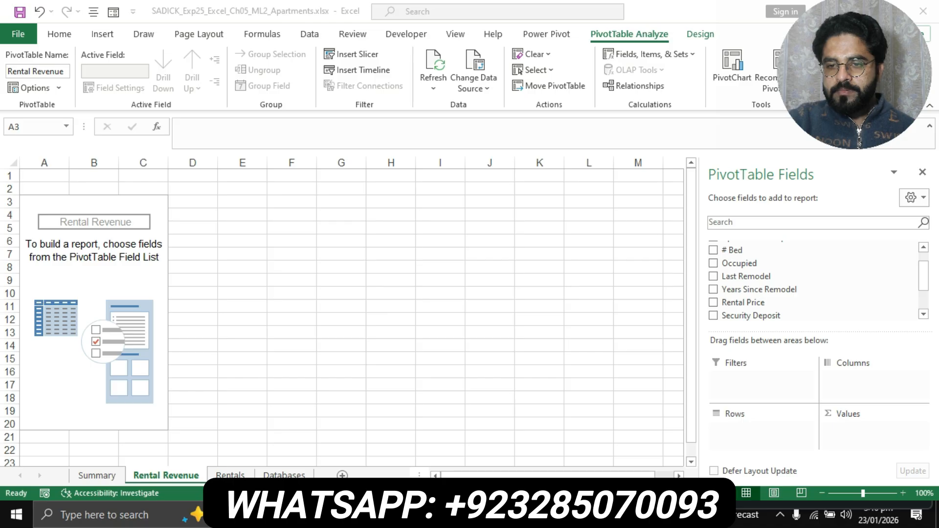
scroll(812, 281, "up", 1)
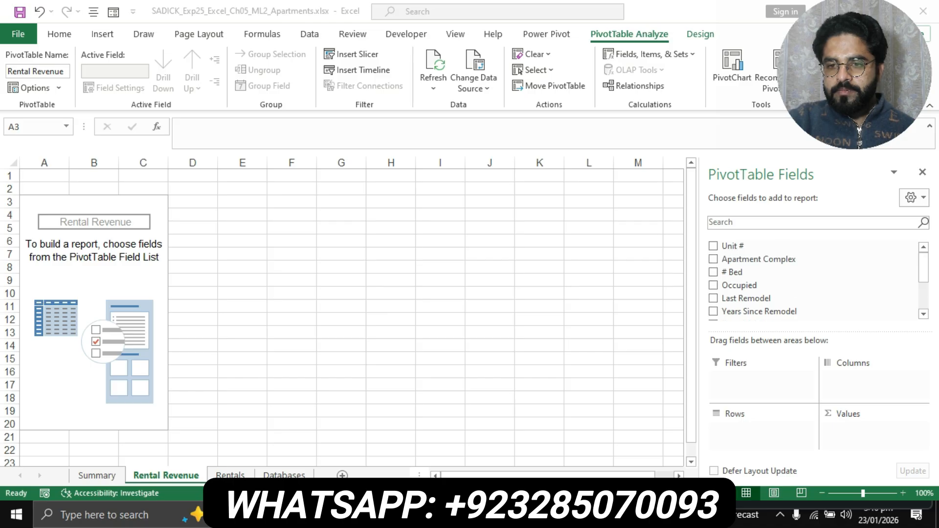
left_click(759, 259)
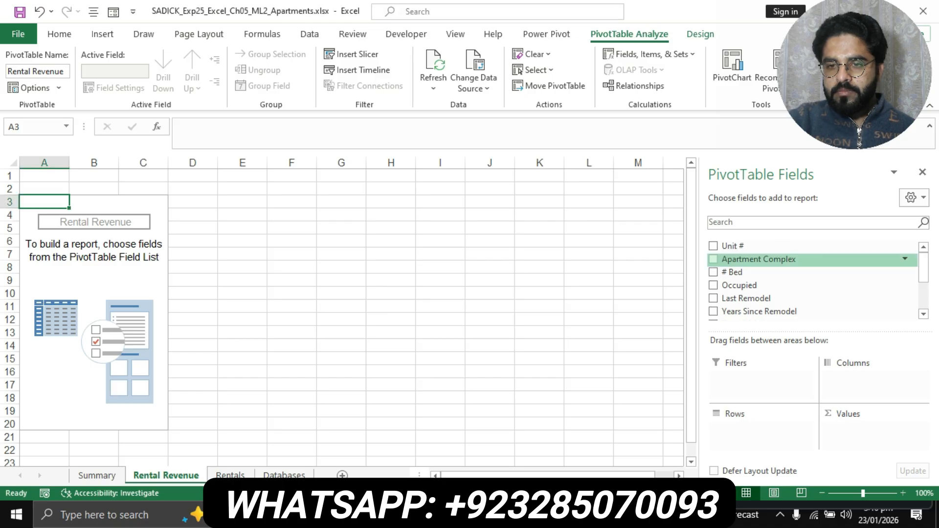
left_click(713, 259)
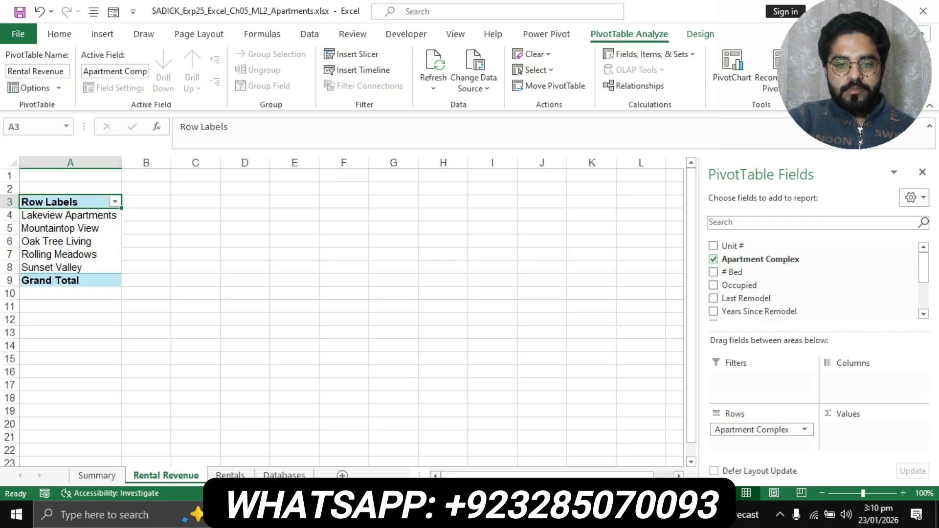
- Look up the # Bed field name in step 6 of the Word instructions
key("alt+Tab")
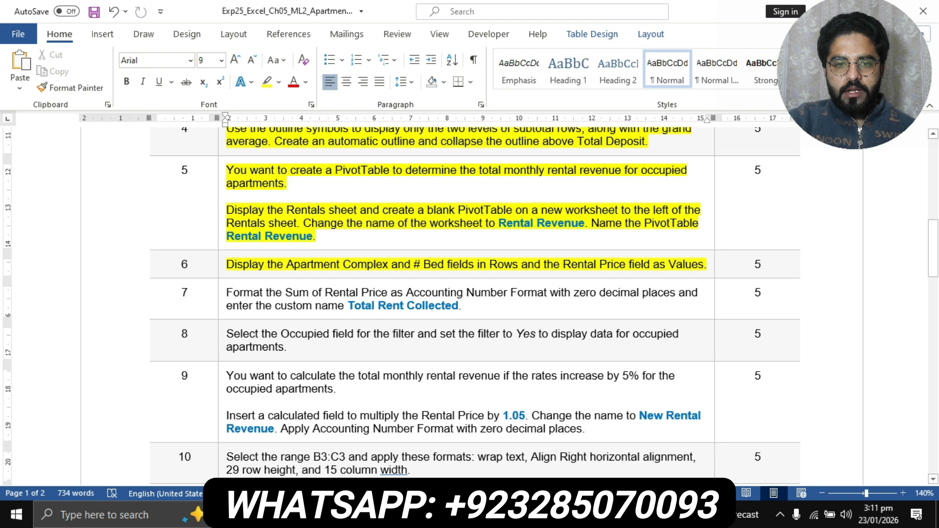
left_click_drag(414, 264, 447, 264)
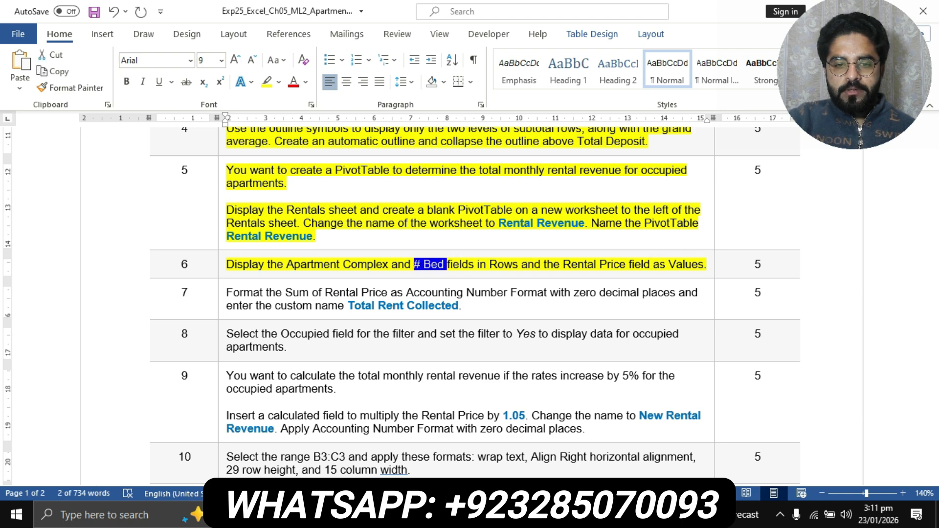
key("alt+Tab")
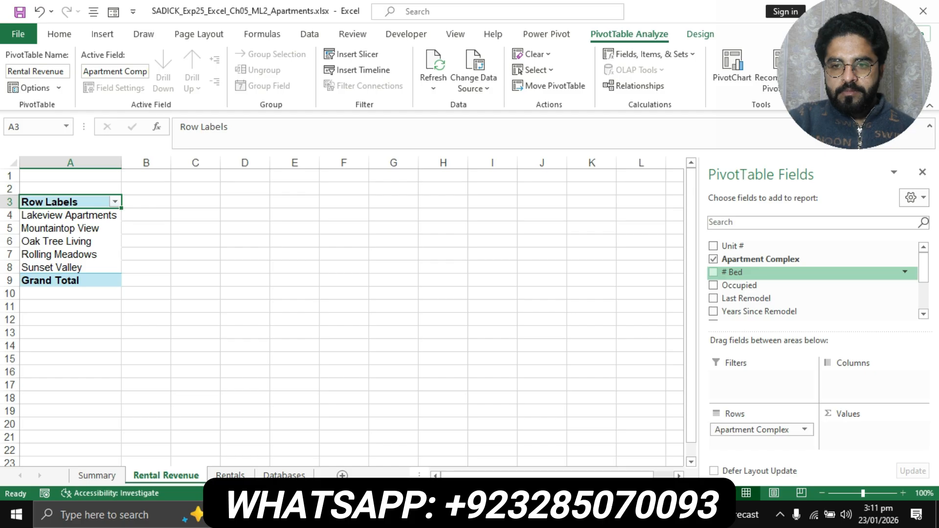
- Nest # Bed under Apartment Complex in Rows and add Rental Price to Values
left_click(713, 272)
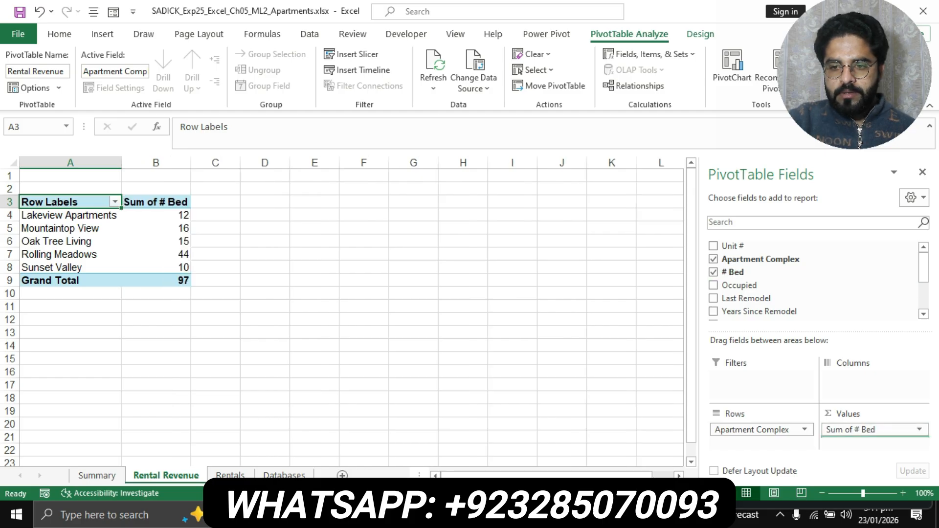
left_click_drag(851, 430, 761, 438)
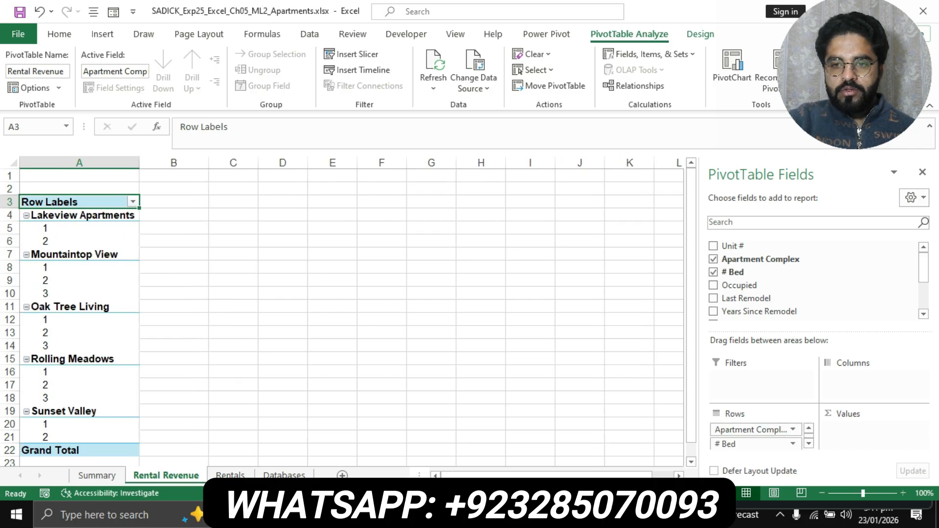
key("alt+Tab")
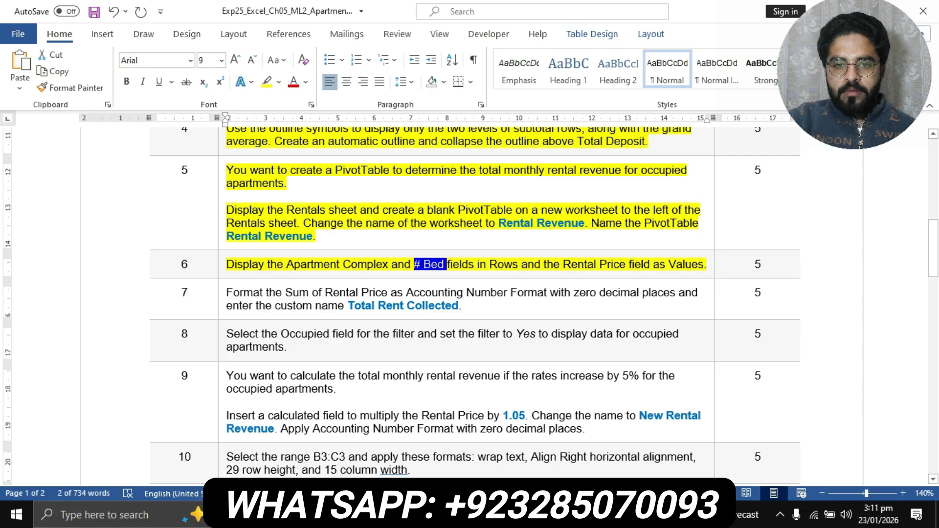
left_click_drag(563, 264, 704, 264)
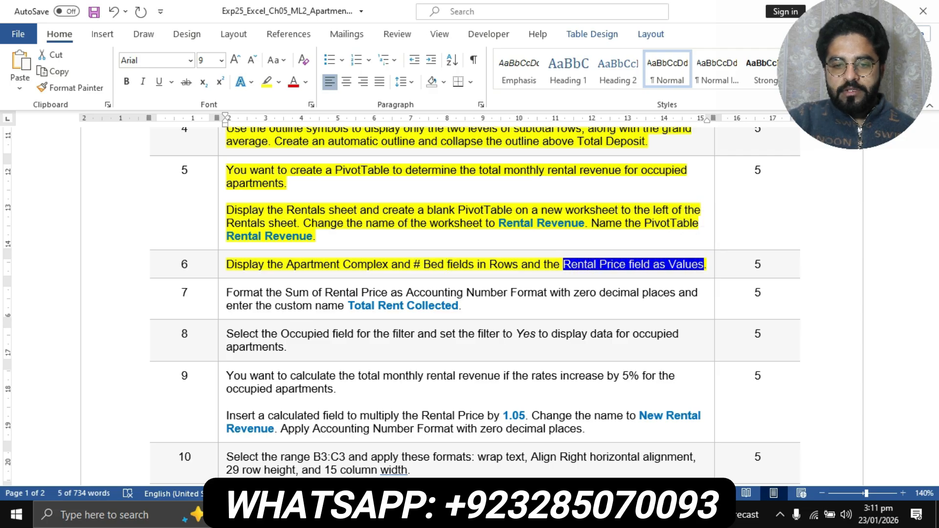
key("alt+Tab")
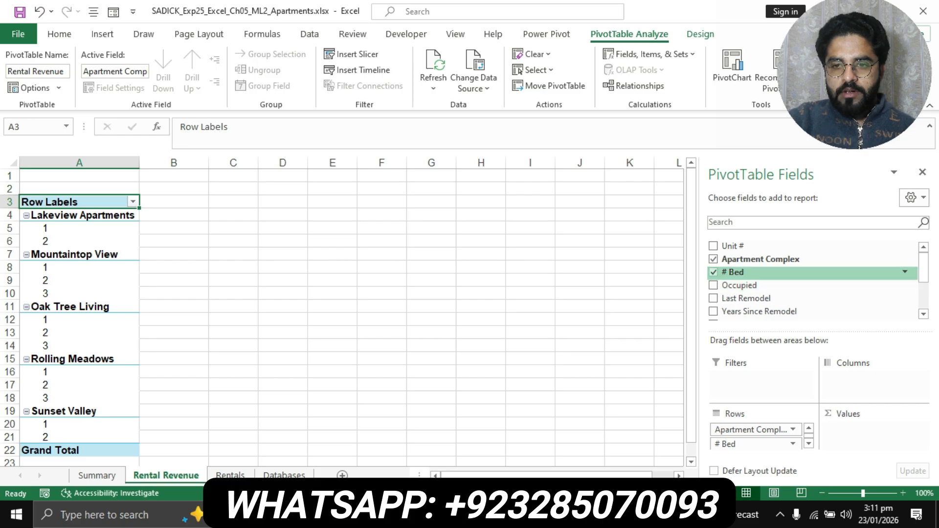
scroll(812, 281, "down", 1)
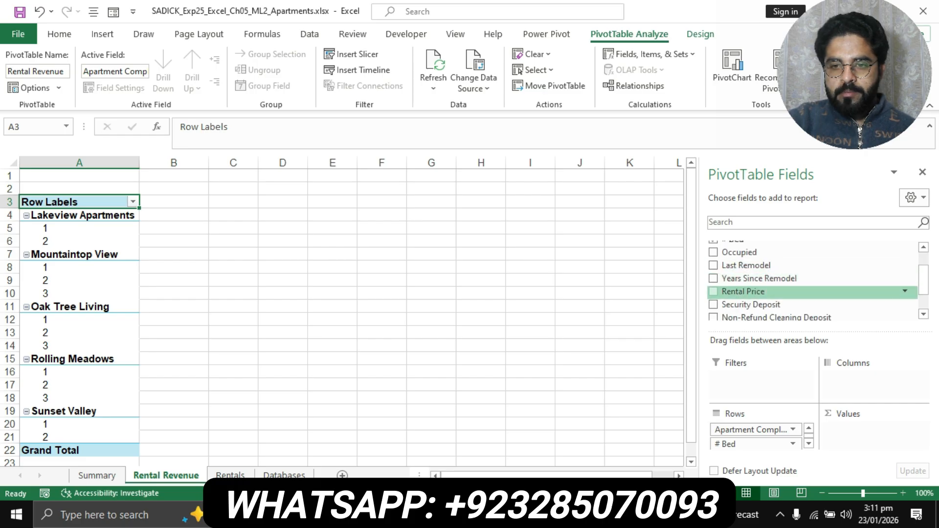
scroll(812, 281, "down", 1)
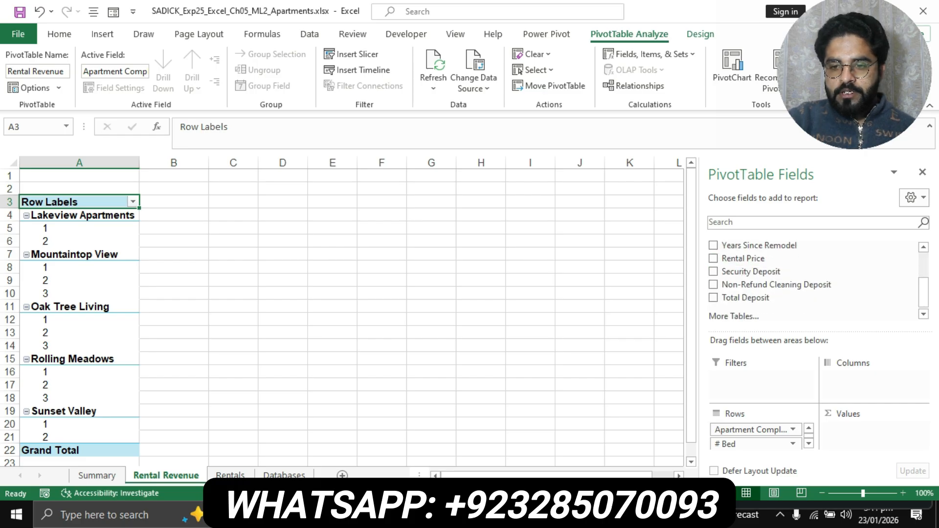
left_click_drag(743, 258, 874, 433)
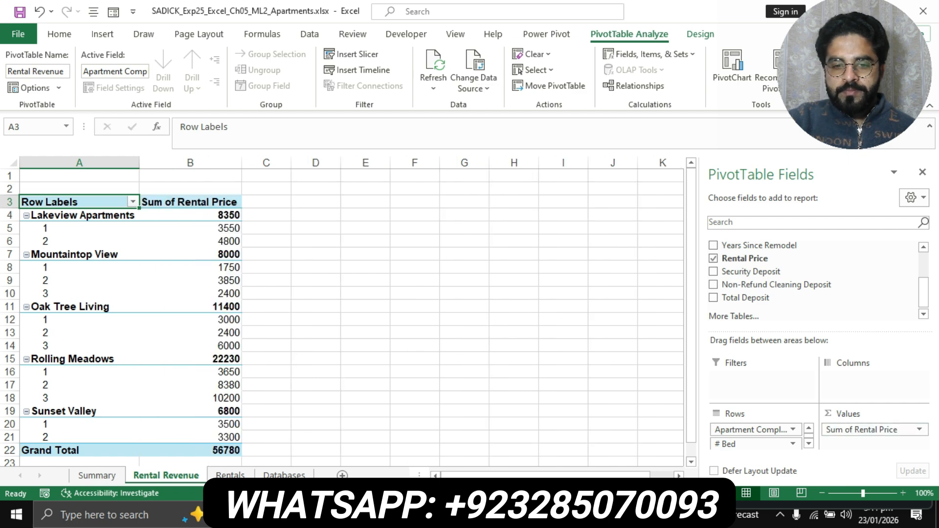
- Highlight step 7's number-format instruction in yellow and select 'Rental Price' within it
key("alt+Tab")
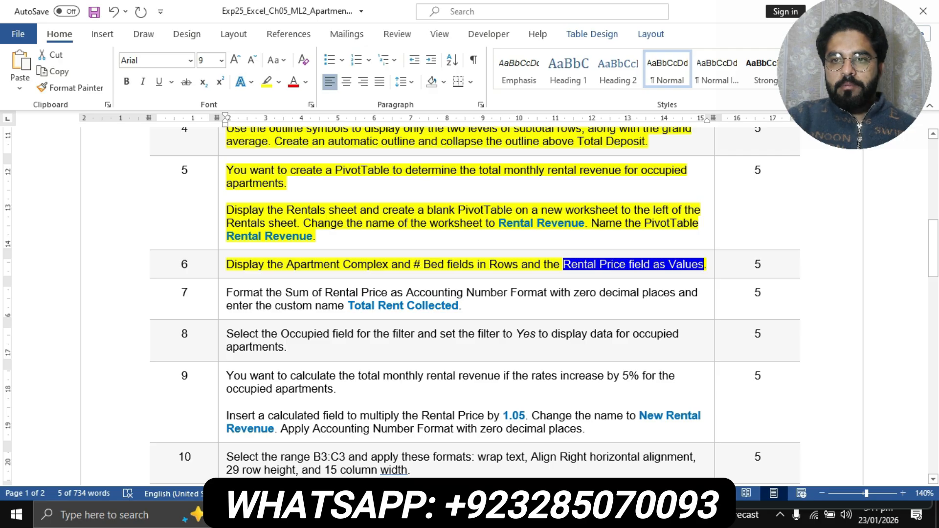
left_click_drag(854, 74, 853, 246)
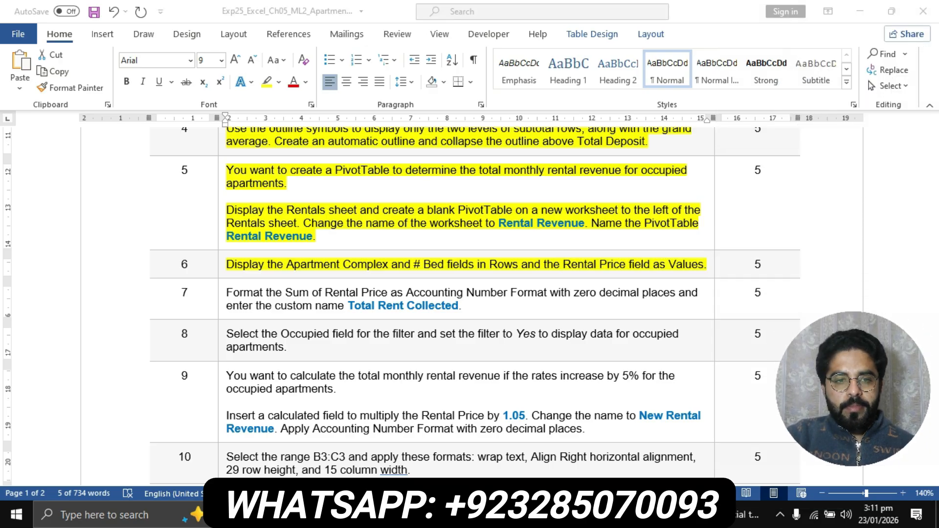
key("alt+Tab")
left_click(221, 297)
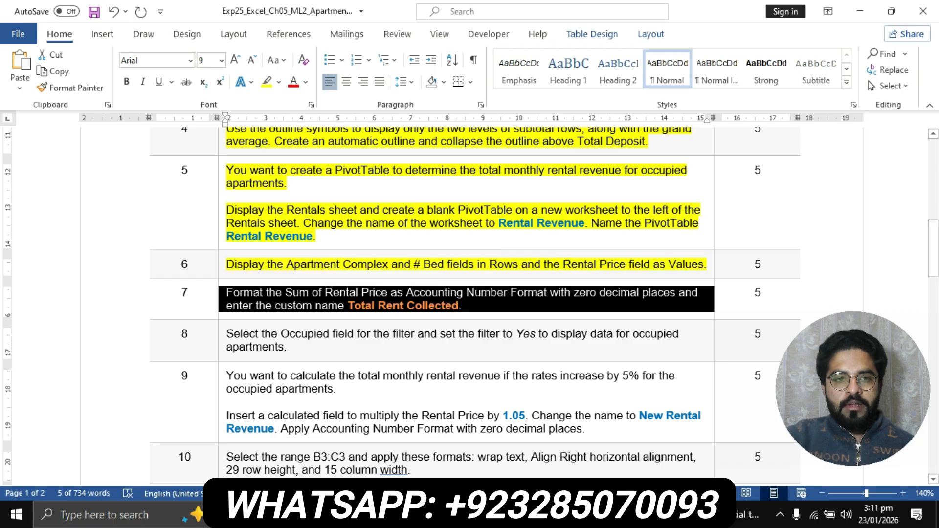
left_click(266, 83)
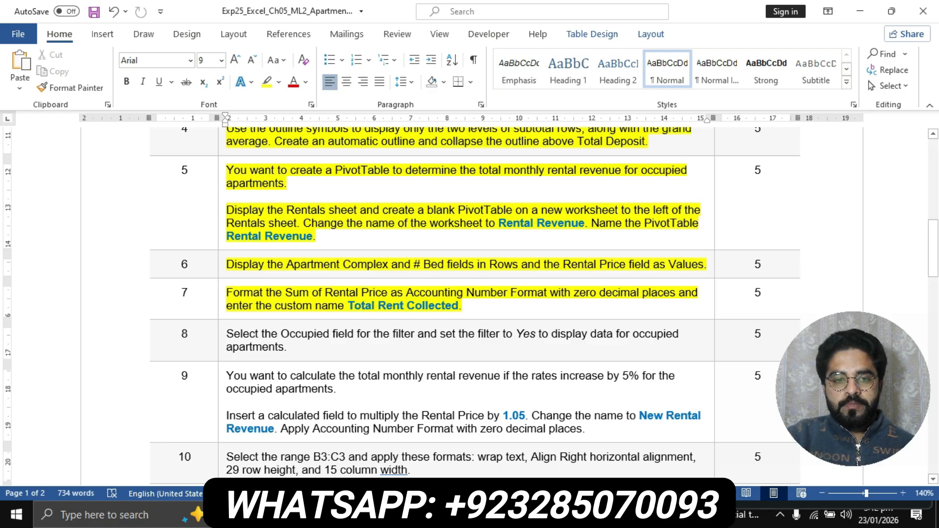
left_click_drag(325, 293, 390, 293)
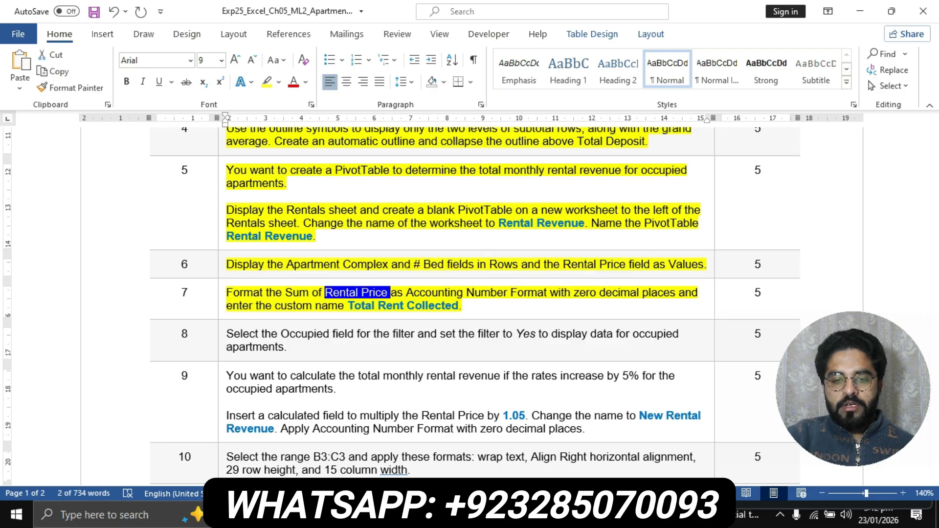
key("alt+Tab")
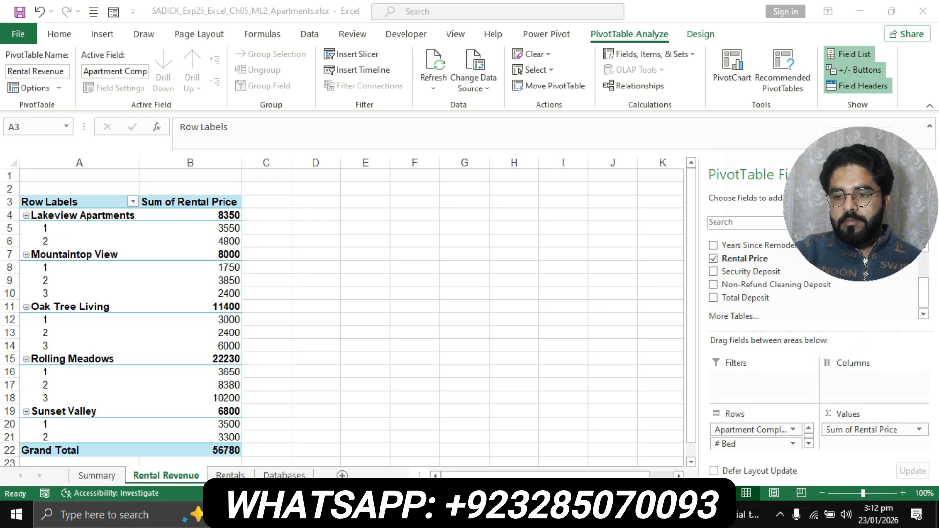
- Format the Sum of Rental Price values as Accounting with 0 decimal places
left_click(874, 430)
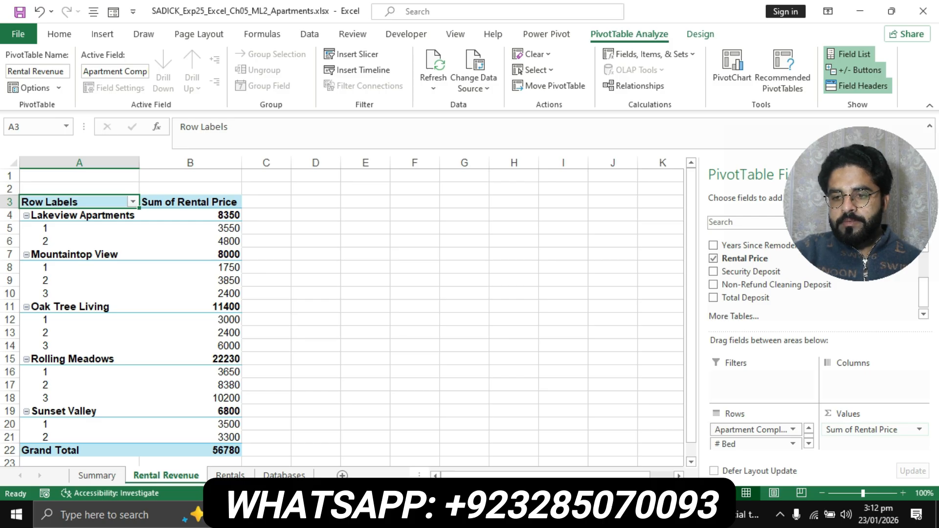
left_click(875, 430)
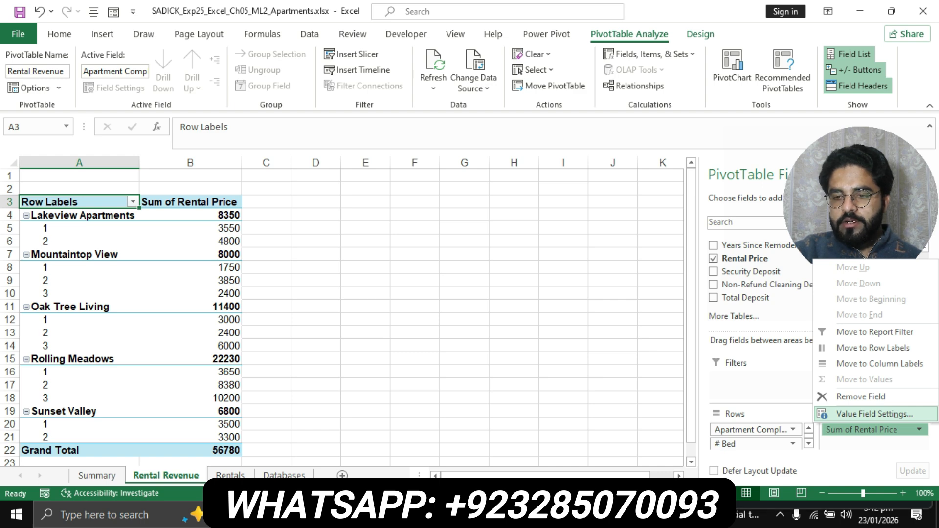
left_click(875, 414)
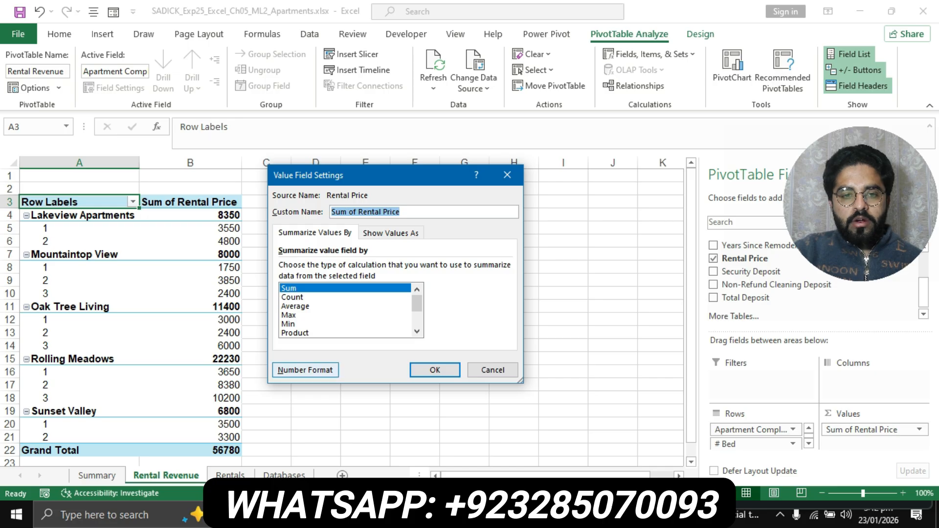
left_click(305, 371)
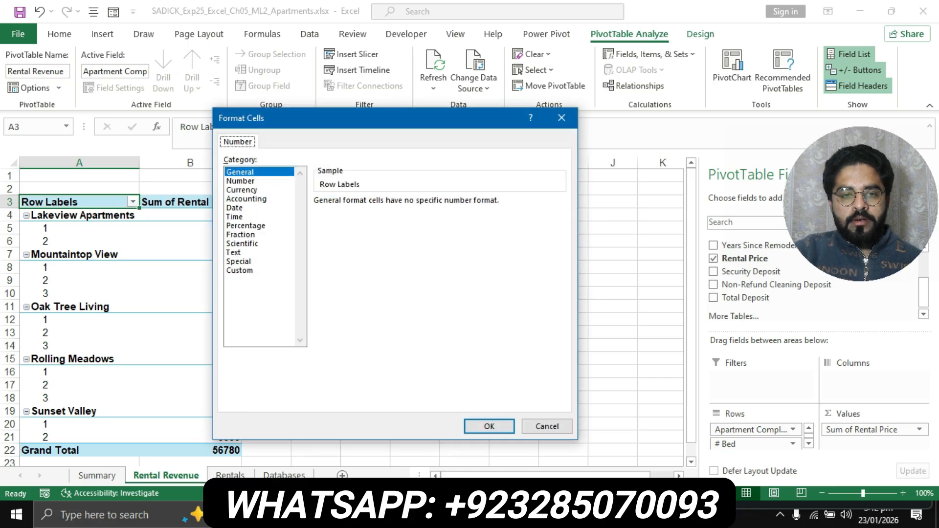
left_click(246, 199)
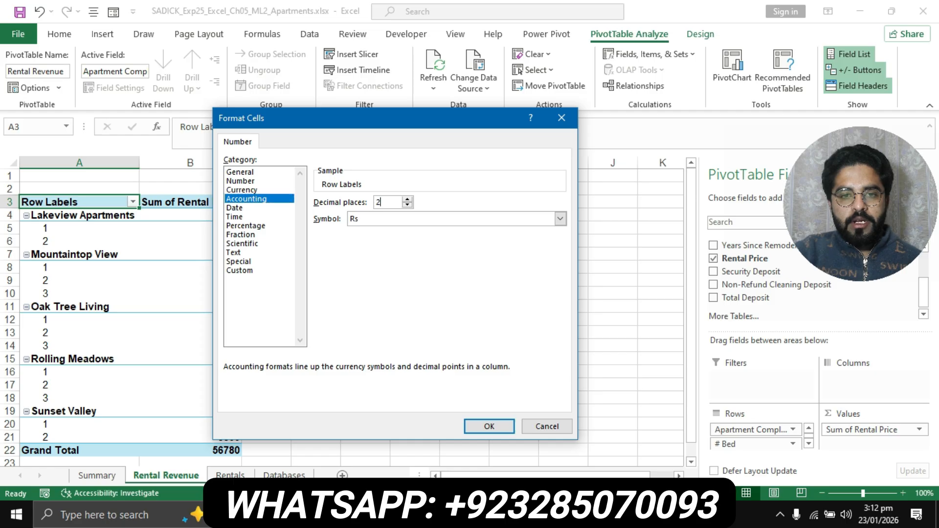
key("BackSpace")
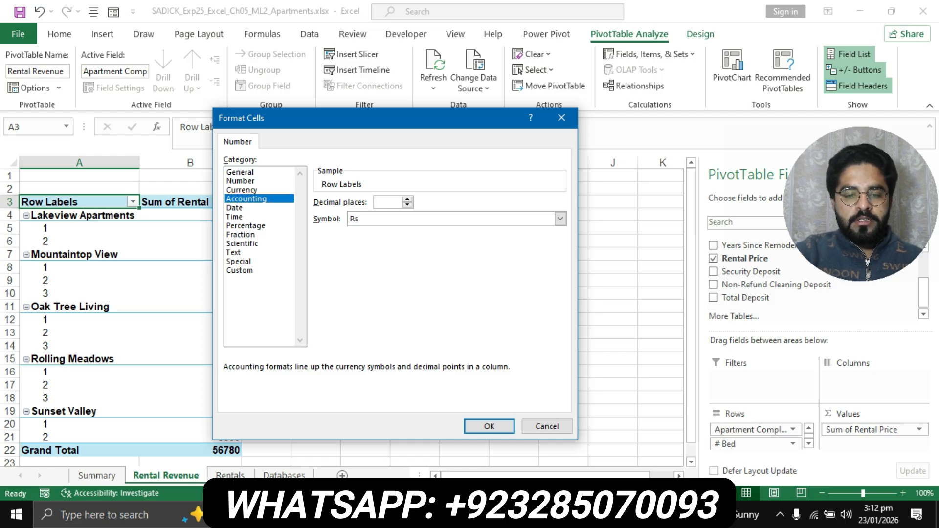
type("0")
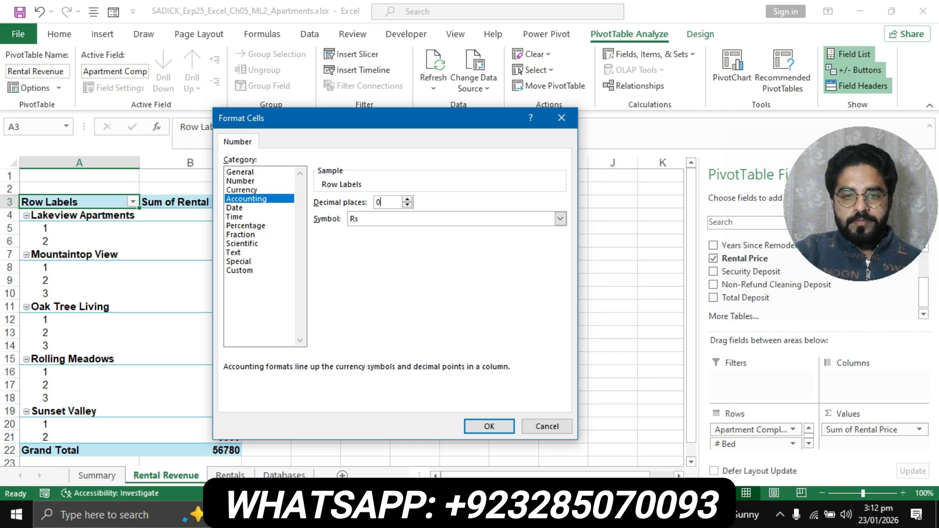
key("alt+Tab")
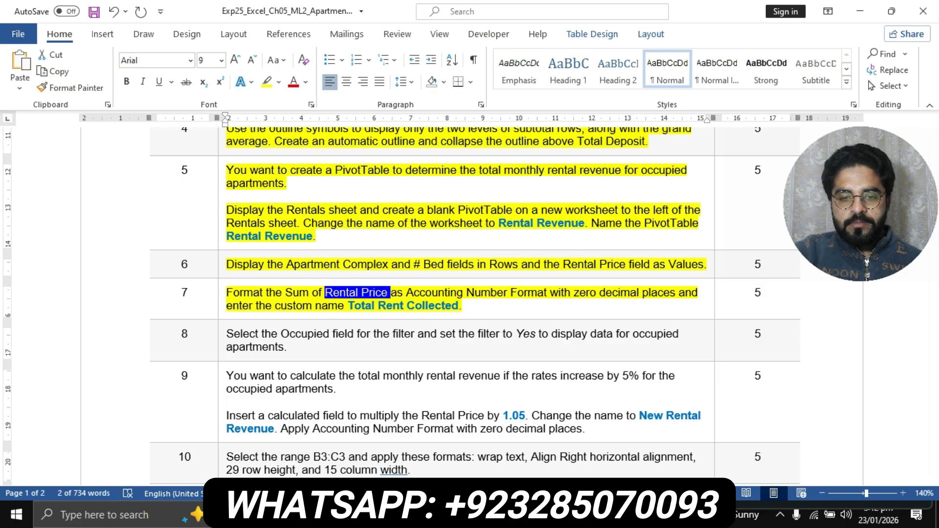
key("alt+Tab")
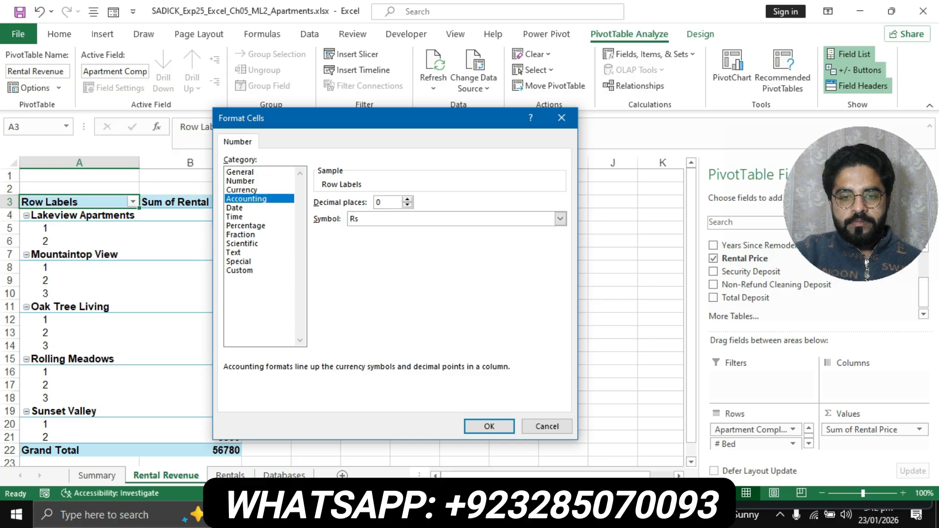
key("Return")
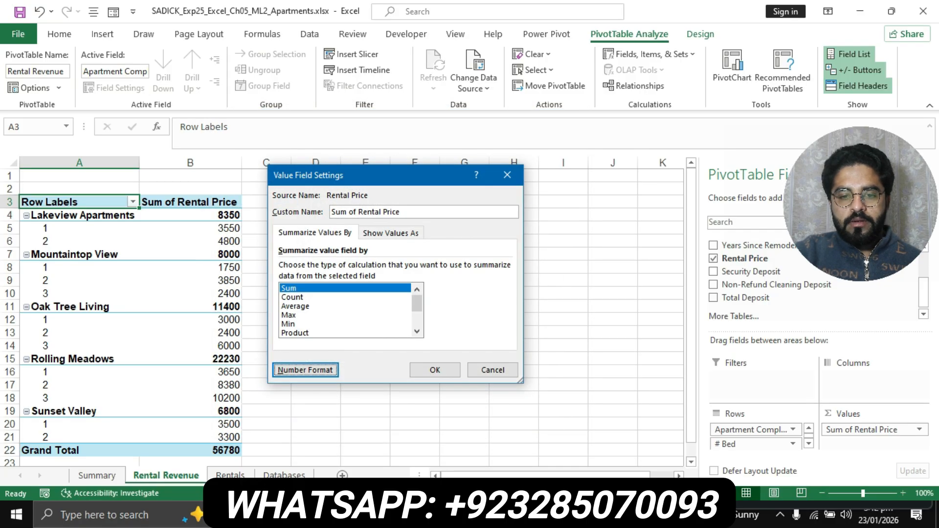
key("alt+Tab")
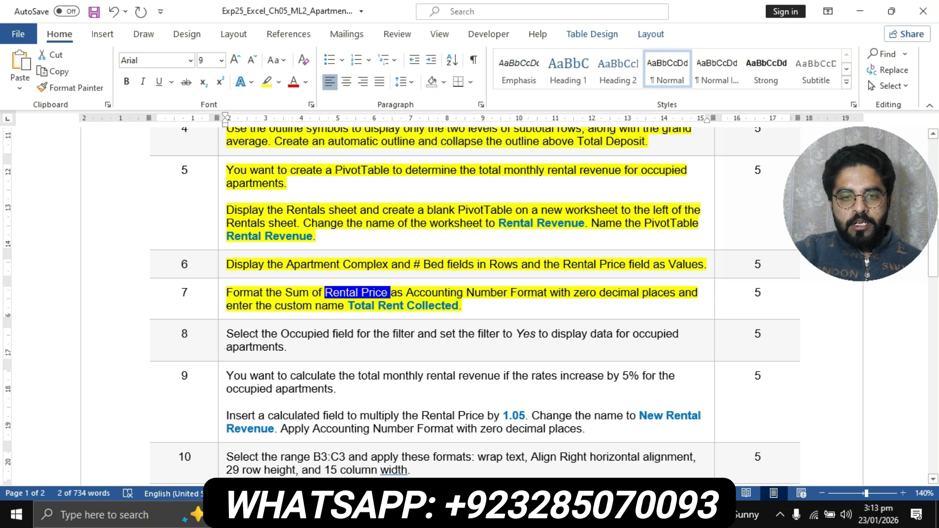
- Paste 'Total Rent Collected' from the Word instructions as the value field's custom name and apply
left_click_drag(348, 306, 459, 305)
key("ctrl+c")
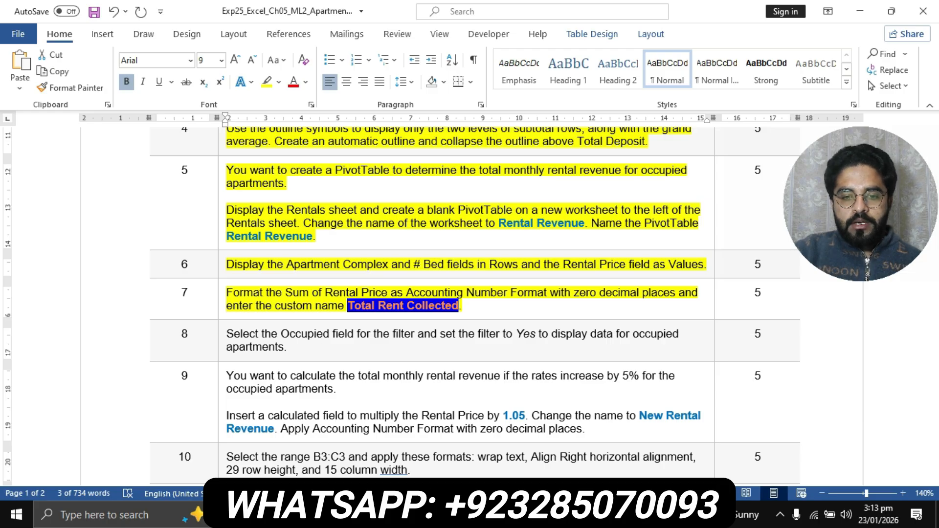
key("alt+Tab")
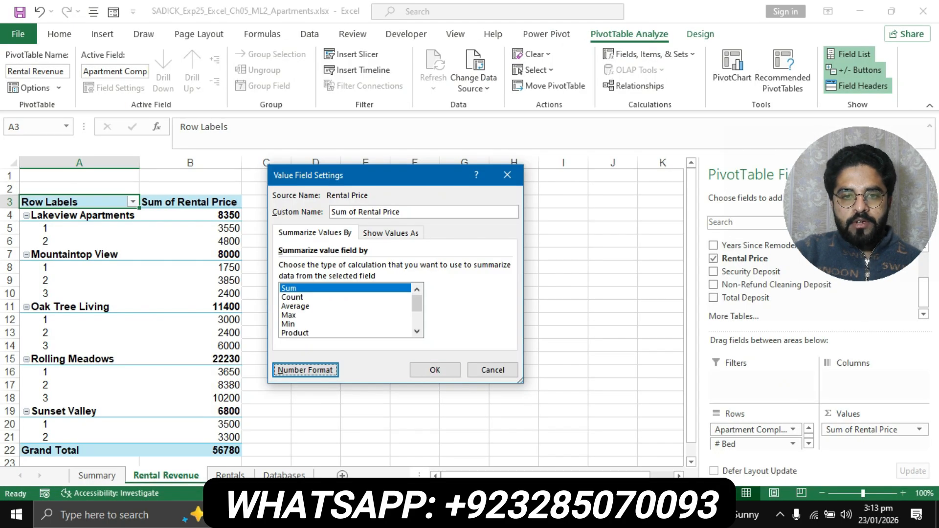
key("alt+c")
key("ctrl+v")
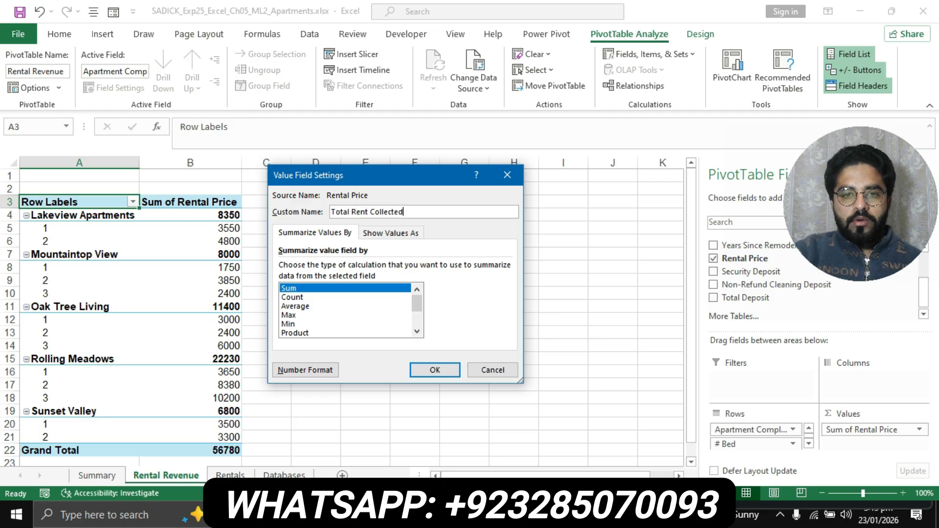
key("alt+Tab")
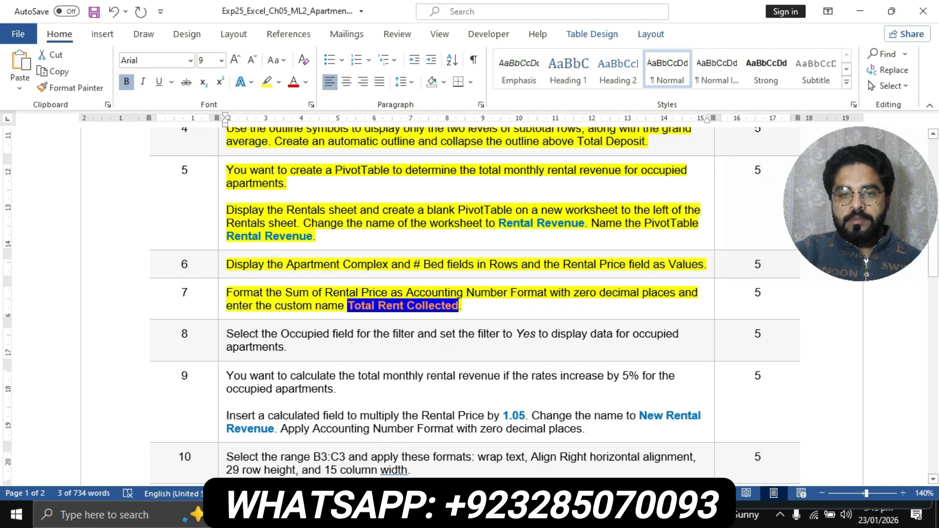
key("alt+Tab")
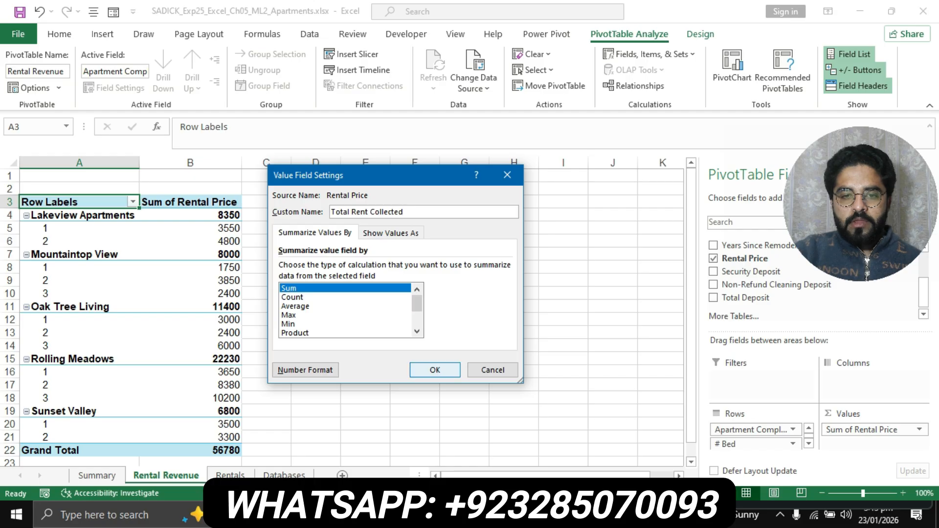
left_click(430, 368)
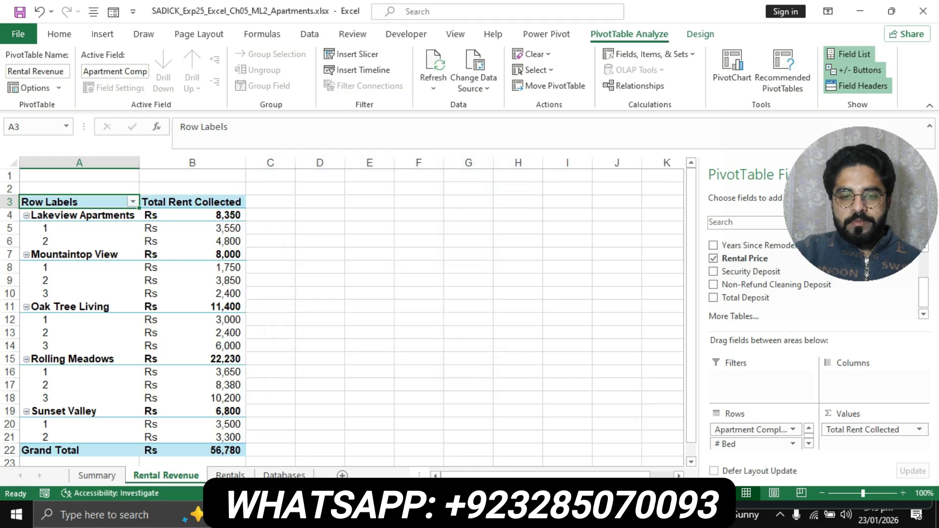
- Highlight step 8's Occupied-filter instruction in yellow in Word, then return to Excel
key("alt+Tab")
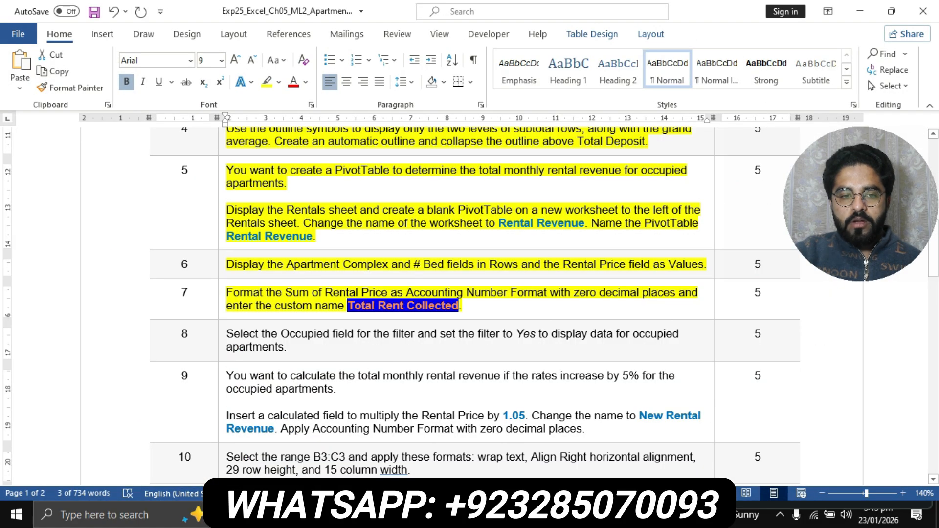
scroll(470, 304, "down", 1)
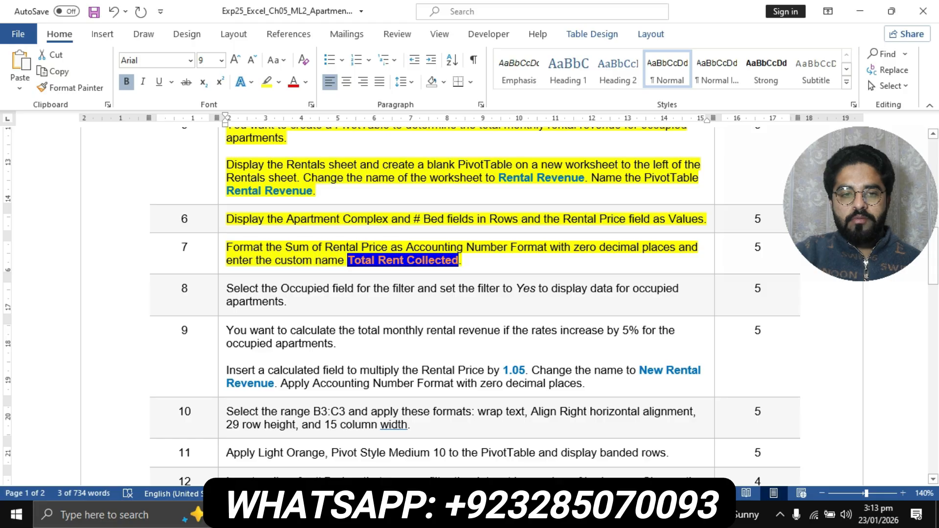
left_click(222, 292)
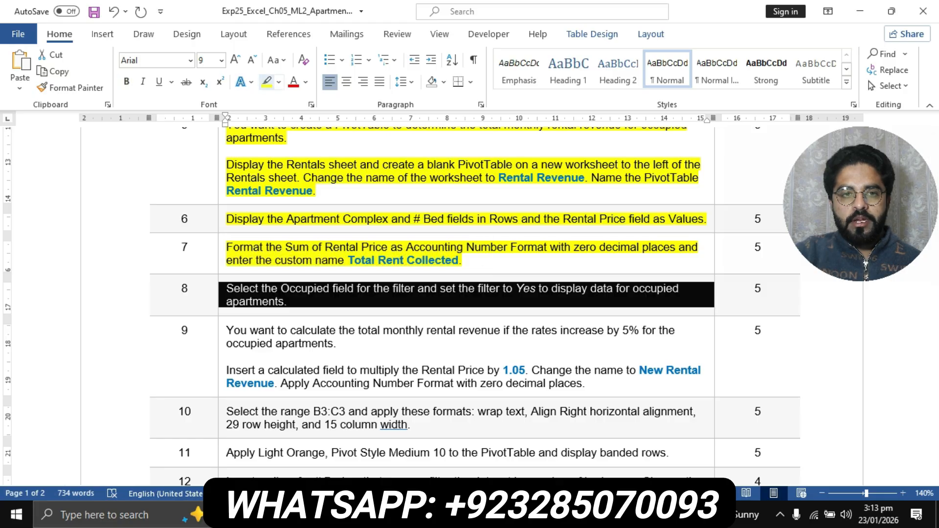
left_click(267, 83)
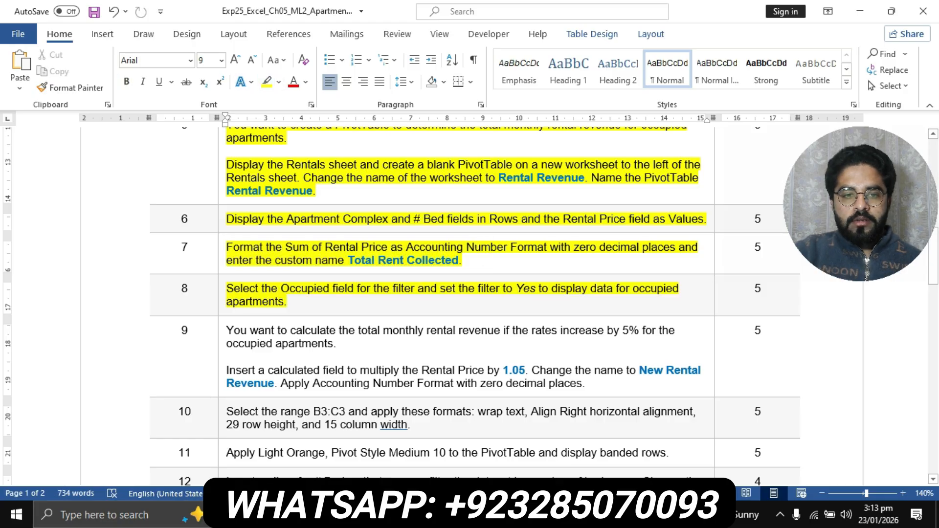
scroll(470, 303, "down", 1)
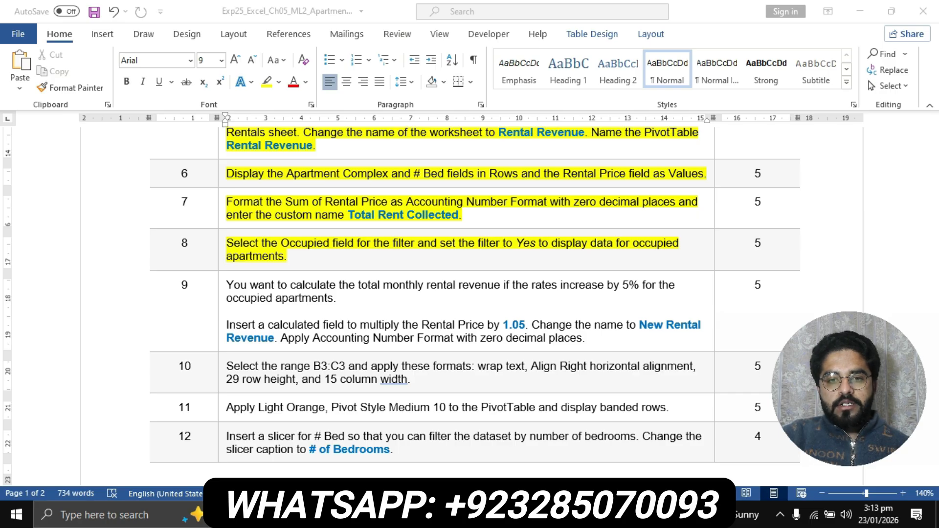
key("alt+Tab")
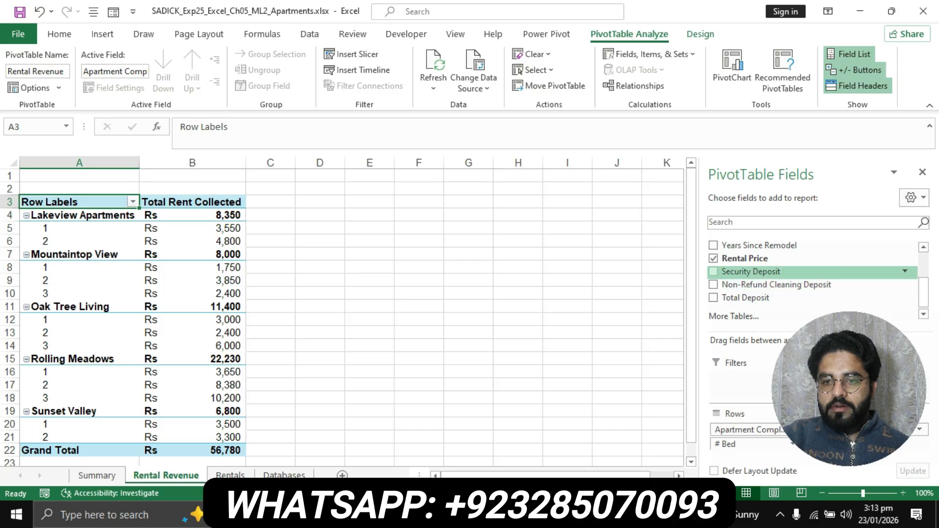
- Drag the Occupied field into the PivotTable's Filters area, leaving it set to (All)
scroll(807, 274, "up", 1)
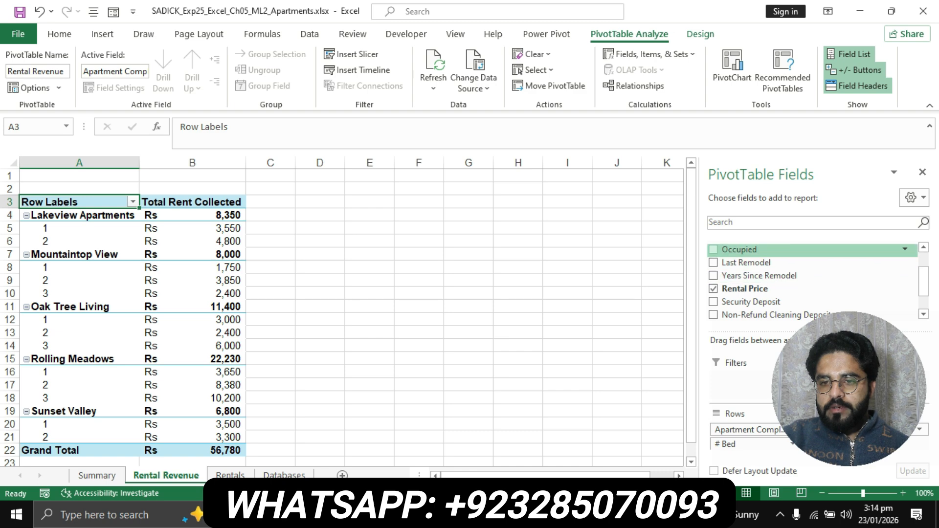
scroll(808, 251, "up", 1)
scroll(807, 251, "down", 1)
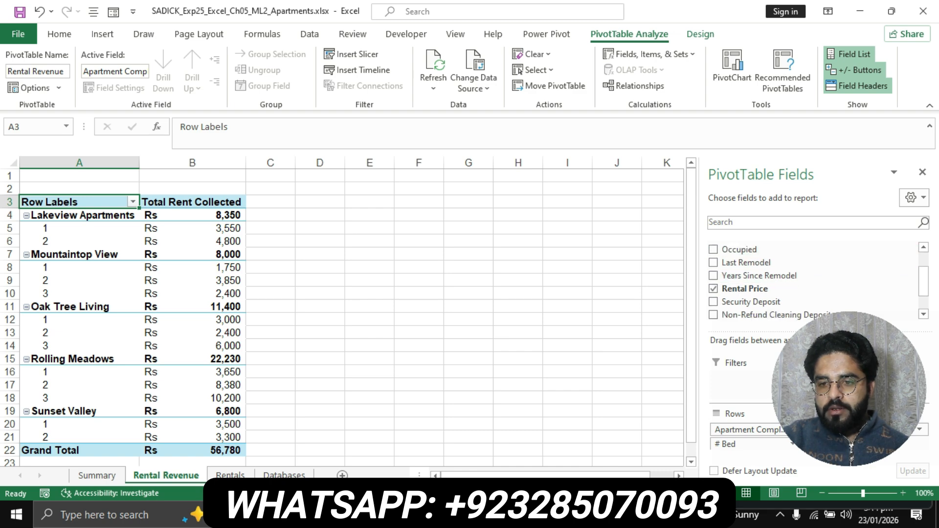
left_click_drag(848, 389, 842, 205)
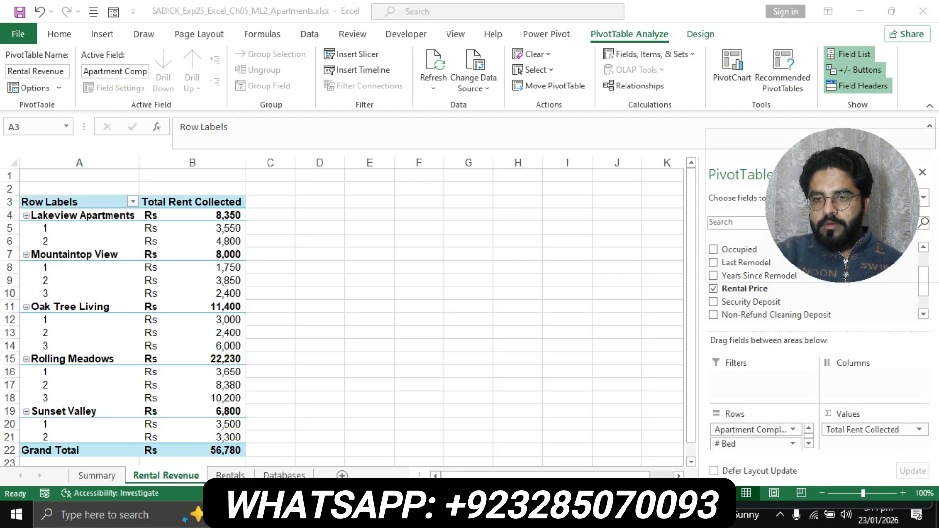
left_click_drag(842, 204, 841, 163)
left_click(842, 250)
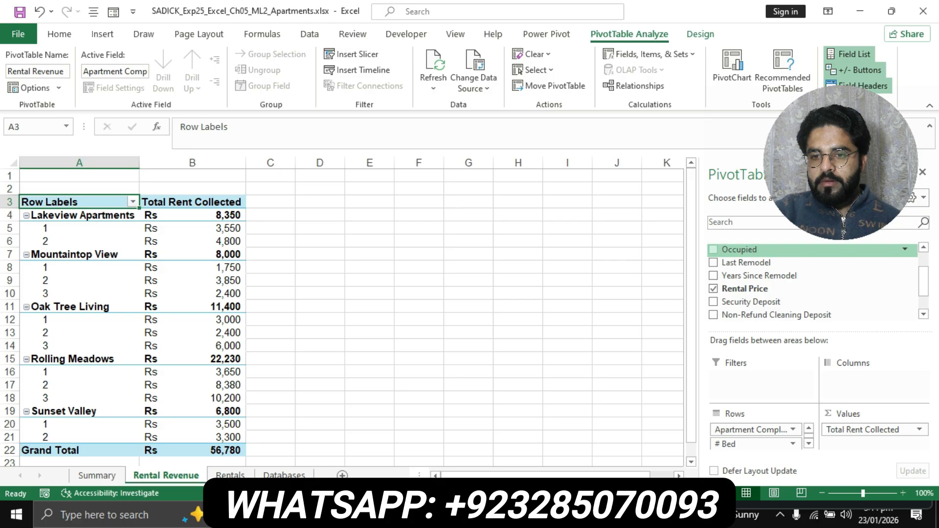
scroll(812, 281, "down", 1)
left_click_drag(739, 242, 758, 379)
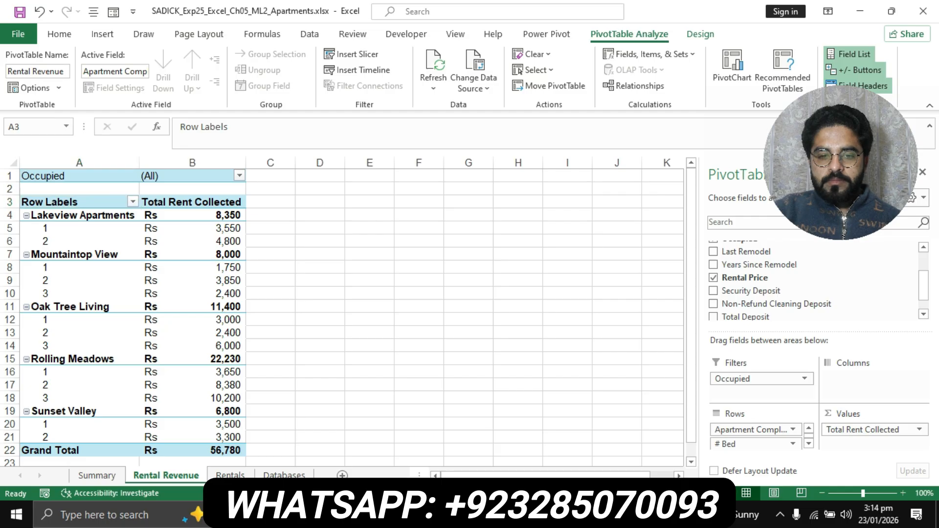
key("alt+Tab")
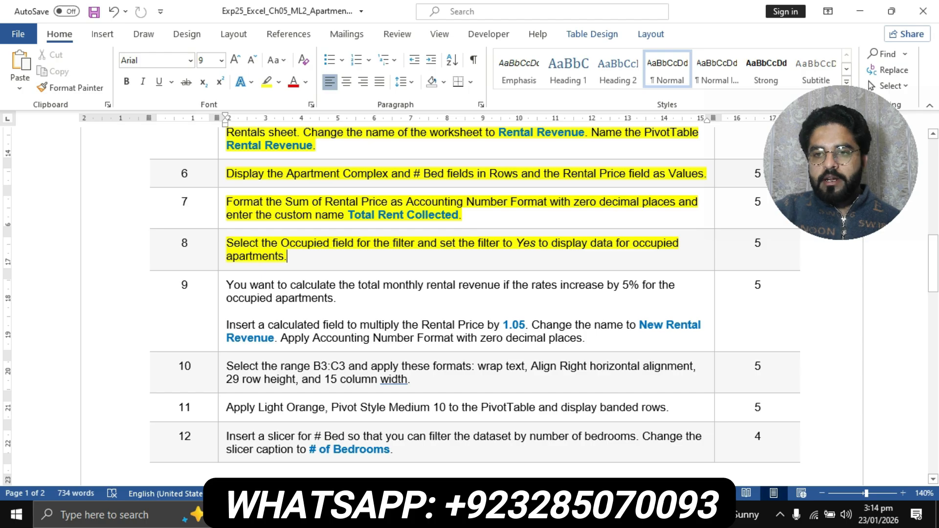
- Switch from Word back to the Excel Rental Revenue PivotTable
key("alt+Tab")
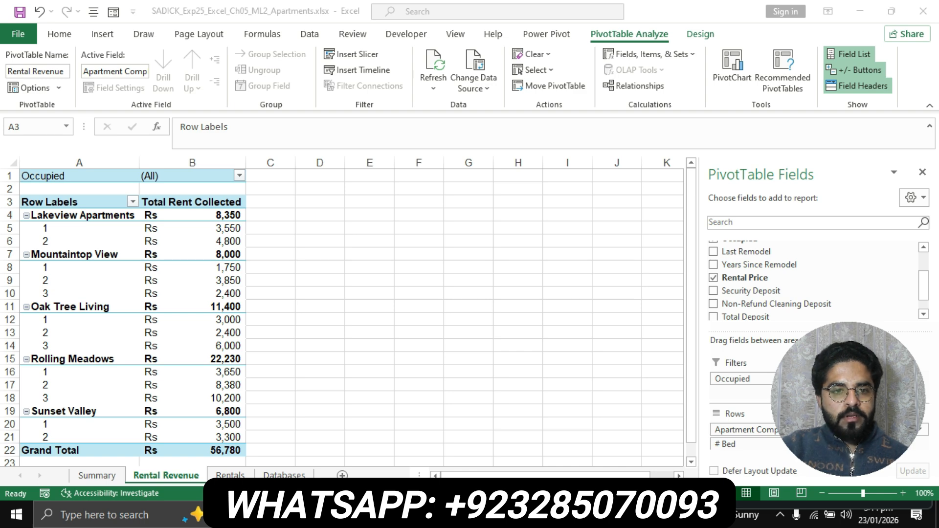
- Set the Occupied filter to Yes only, bringing the Grand Total to 30,385
key("alt+Tab")
left_click(239, 175)
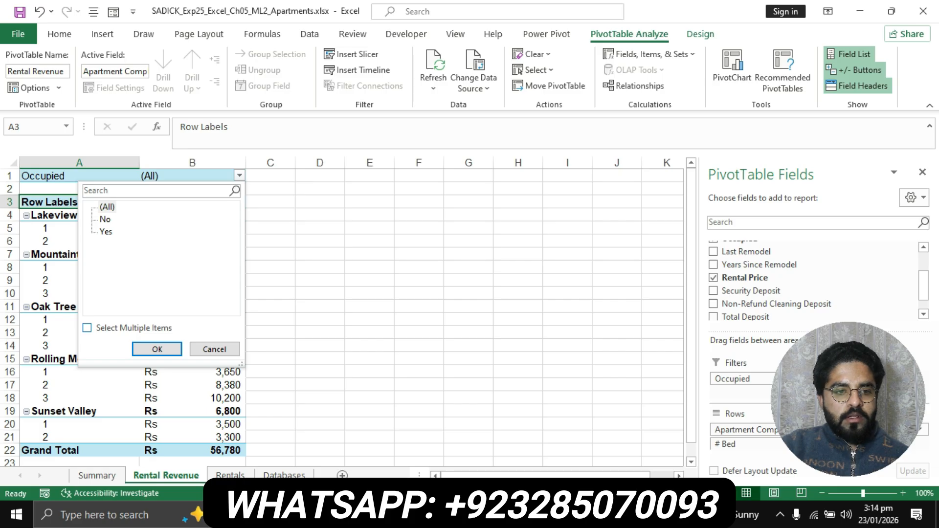
left_click(87, 327)
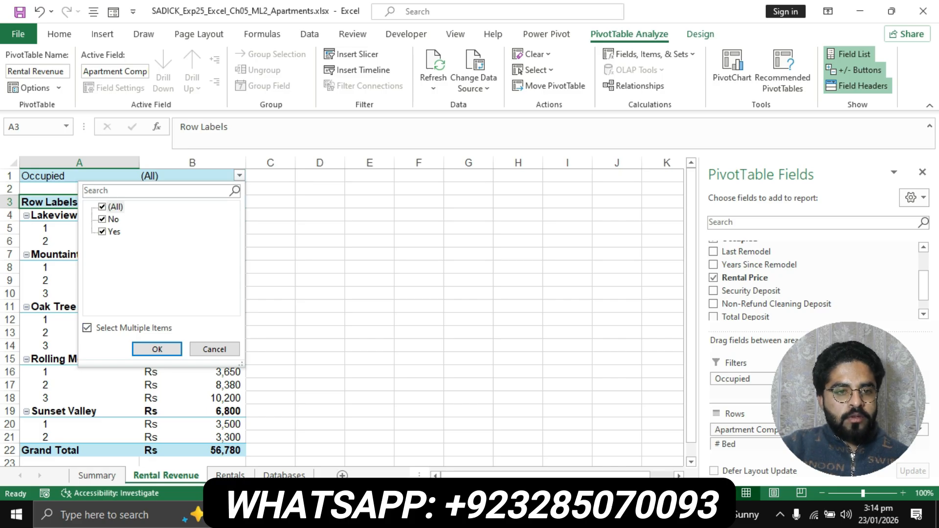
left_click(102, 207)
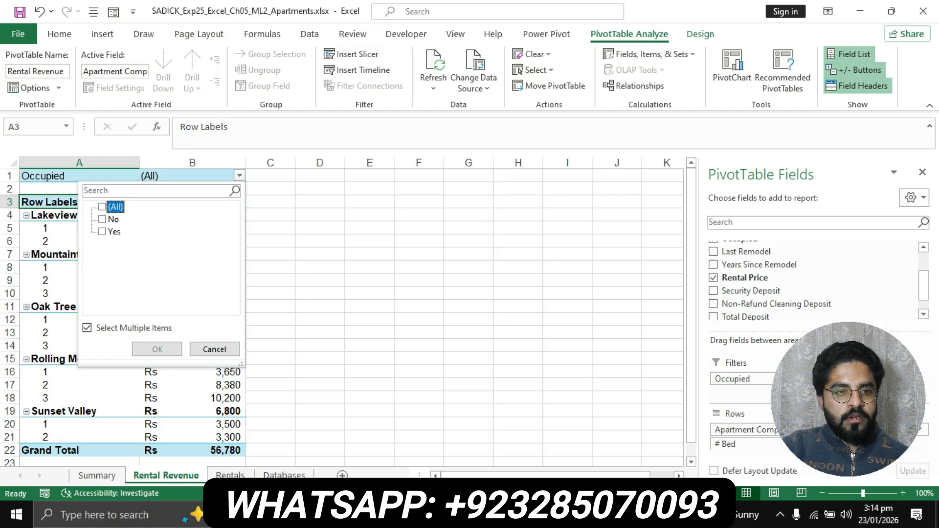
left_click(102, 207)
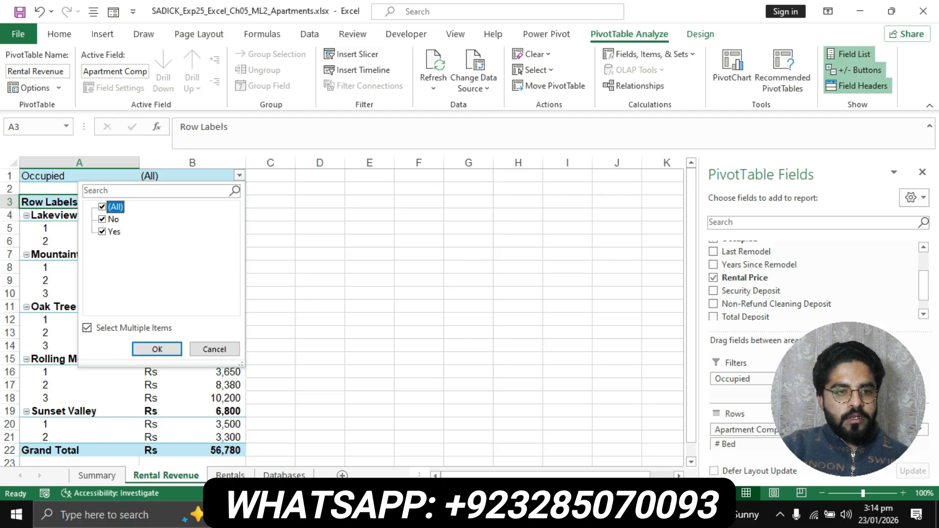
left_click(102, 219)
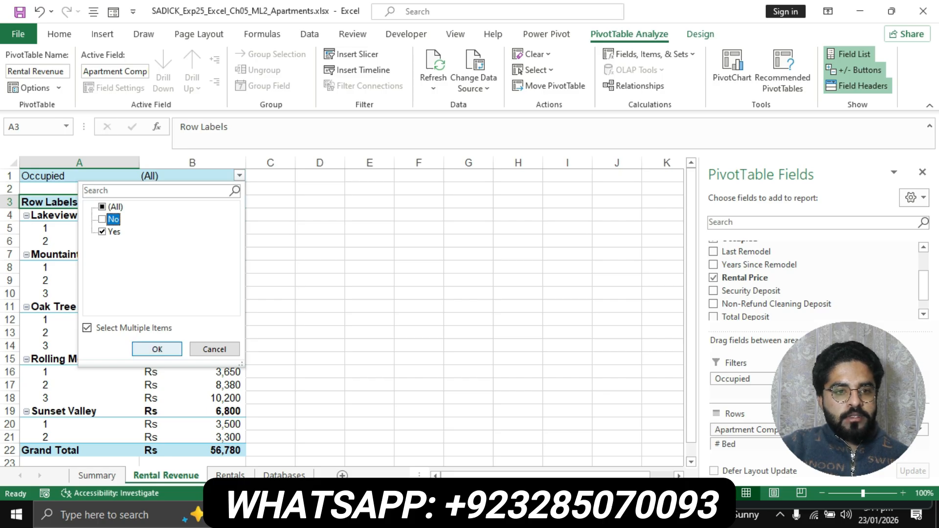
left_click(157, 349)
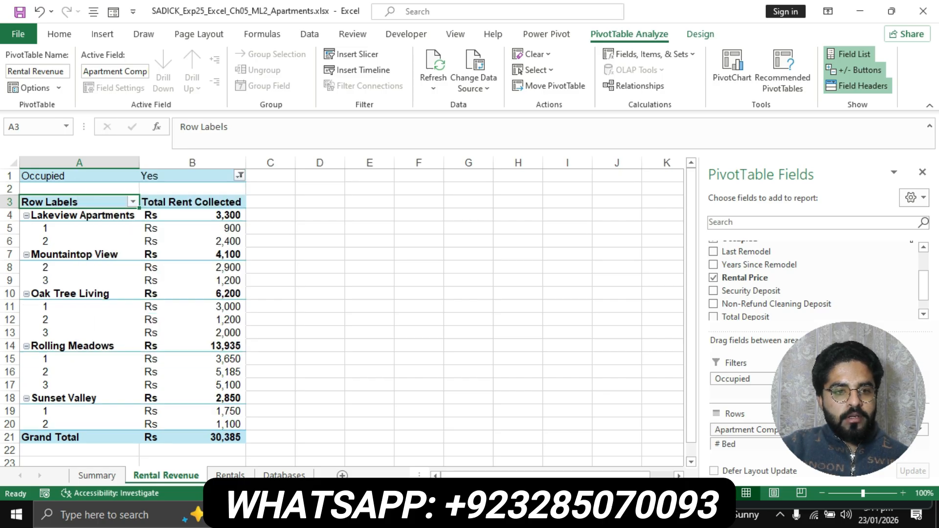
key("alt+Tab")
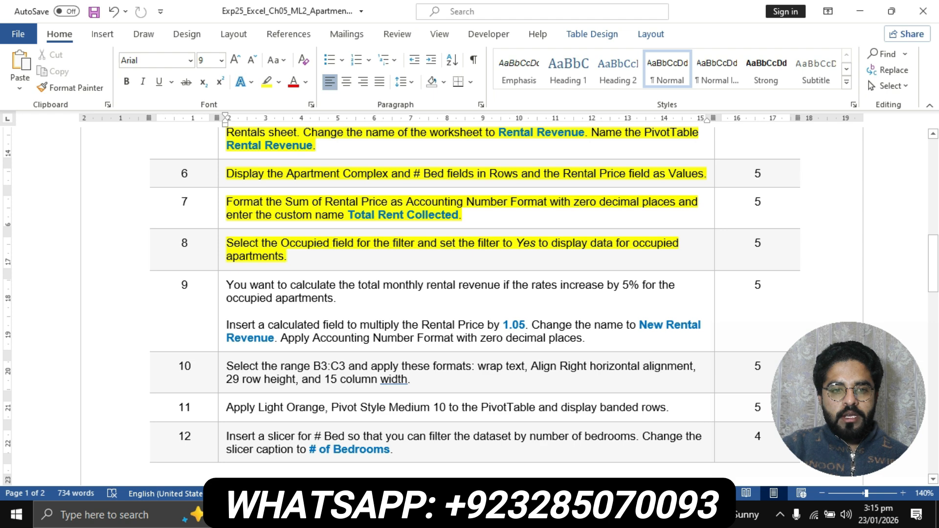
- Highlight step 9 yellow in Word, then open Excel's Insert Calculated Field dialog
left_click(221, 287)
left_click(267, 82)
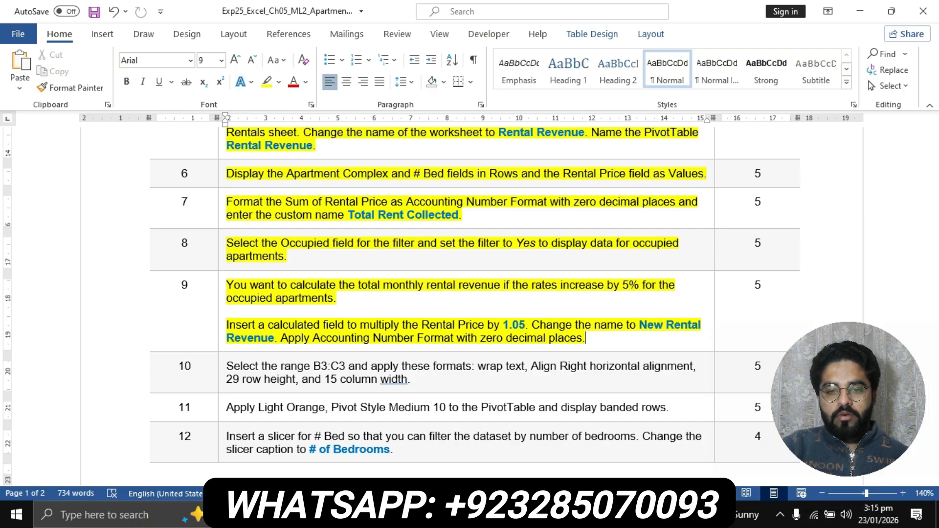
key("alt+Tab")
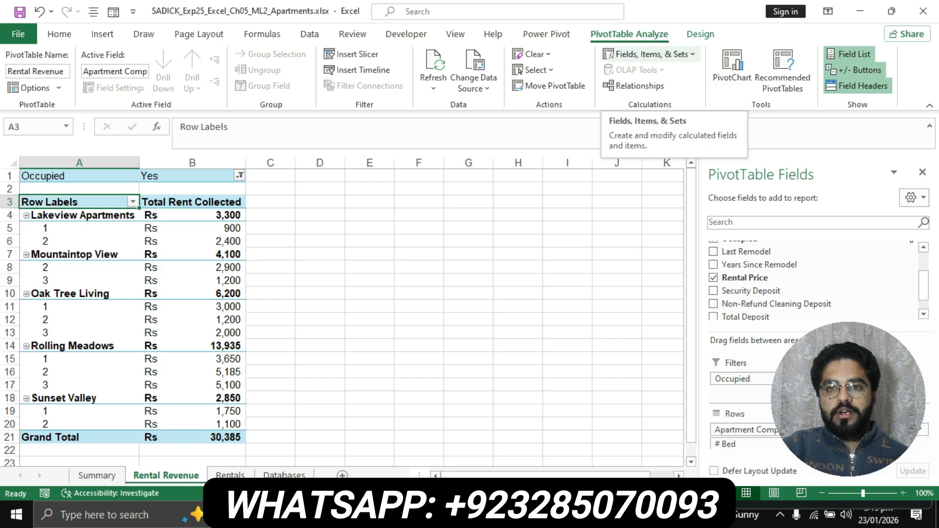
left_click(649, 54)
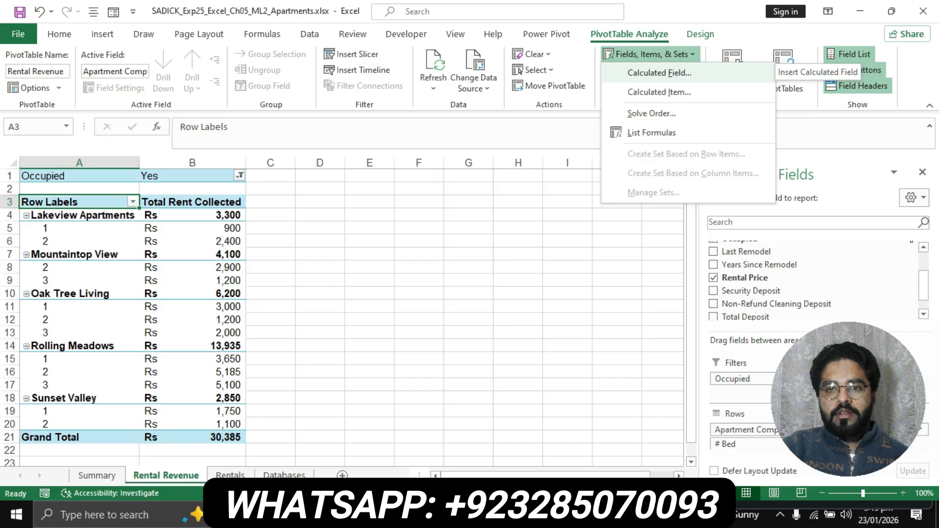
left_click(659, 73)
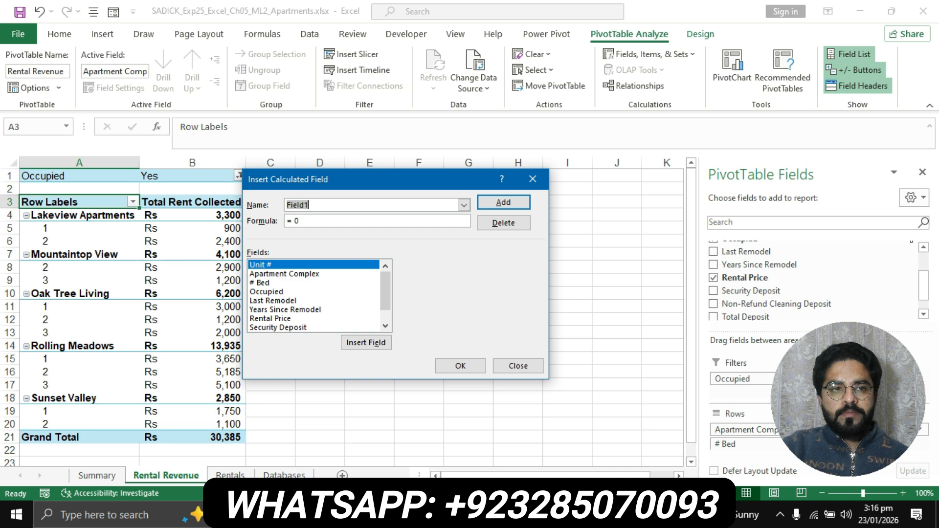
- Switch to the Word instructions at step 9, leaving the calculated field unfinished
key("alt+Tab")
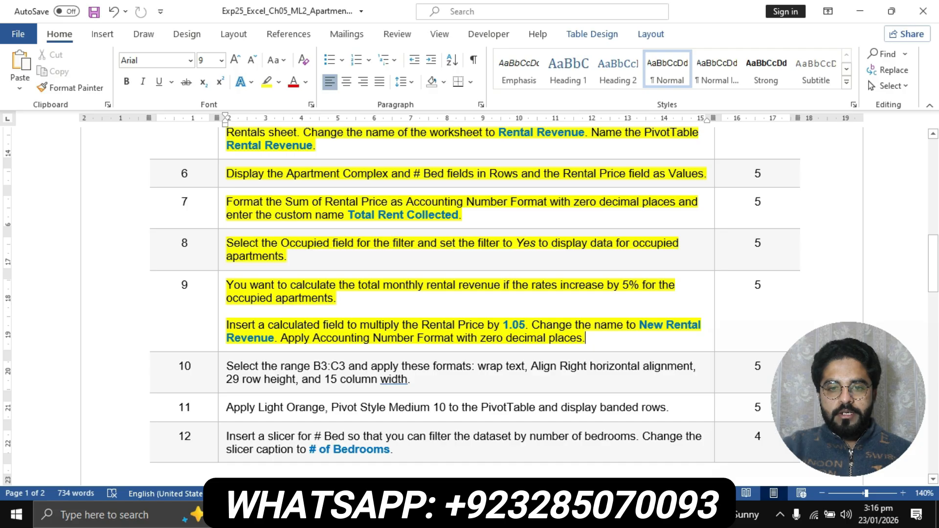
- Select the 1.05 multiplier in step 9, then return to the Insert Calculated Field dialog
left_click_drag(502, 325, 525, 325)
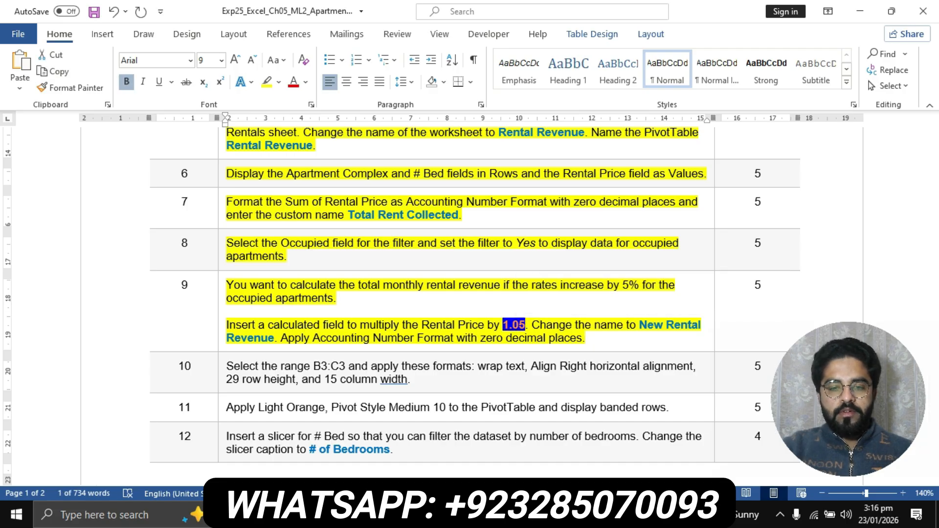
key("alt+Tab")
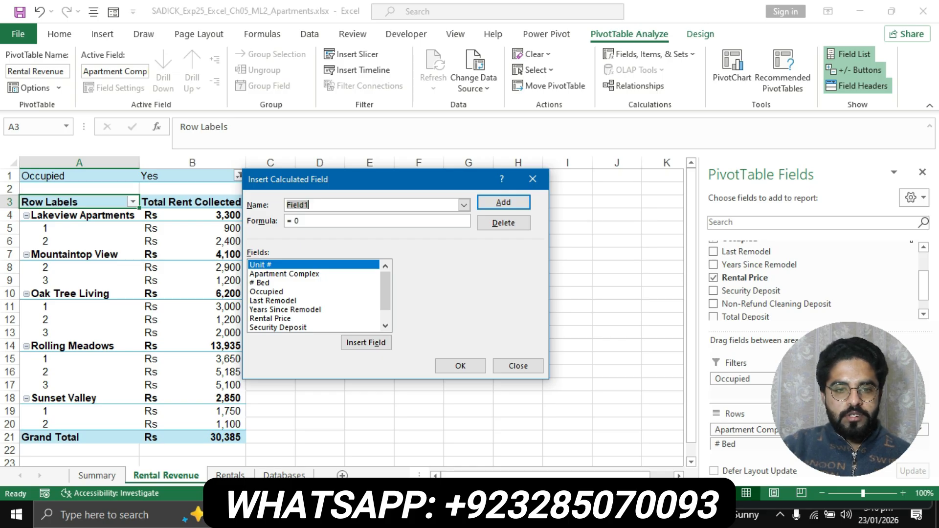
- Add calculated field Field1 = 'Rental Price'*1.05, creating a Sum of Field1 column totalling 31,904
scroll(314, 296, "down", 1)
scroll(314, 296, "up", 1)
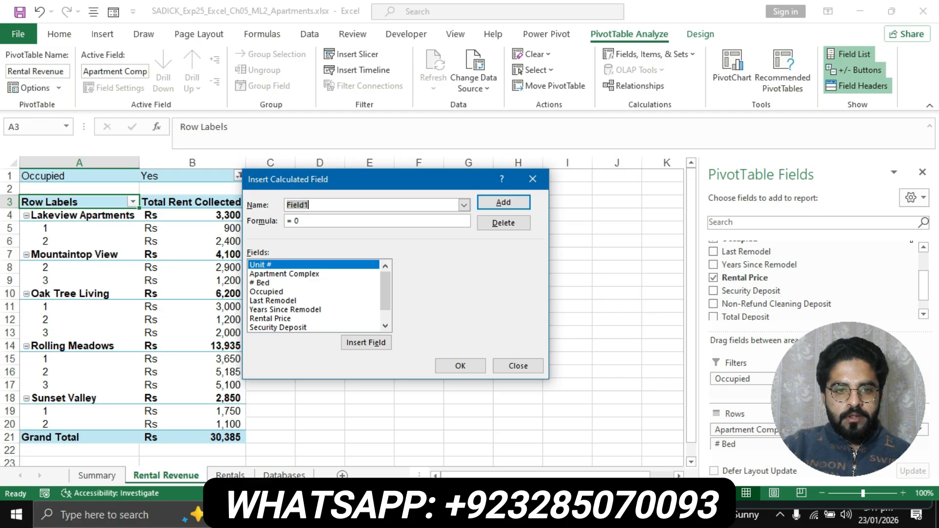
left_click(289, 318)
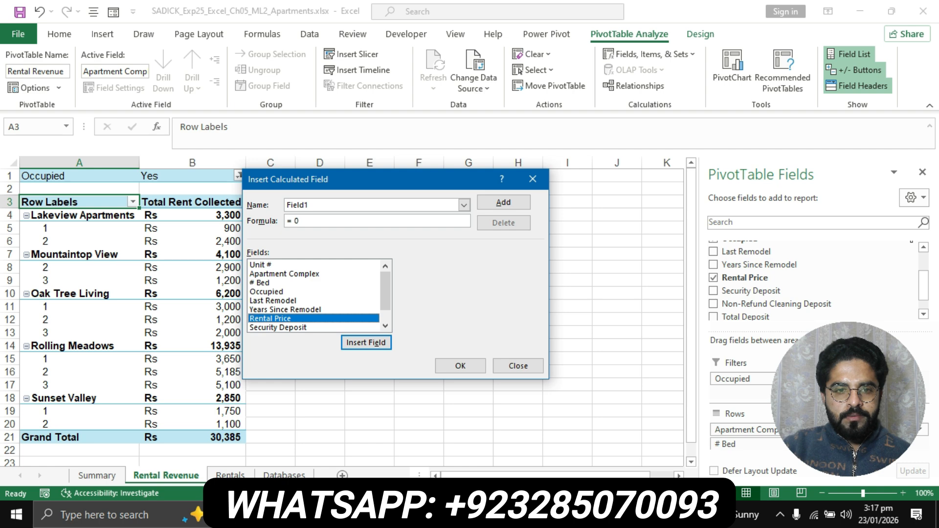
left_click(366, 342)
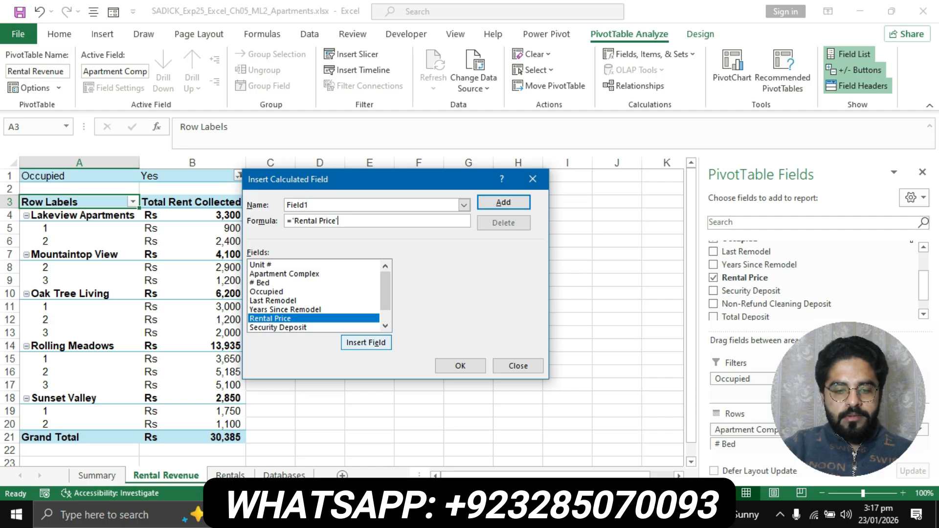
type("*")
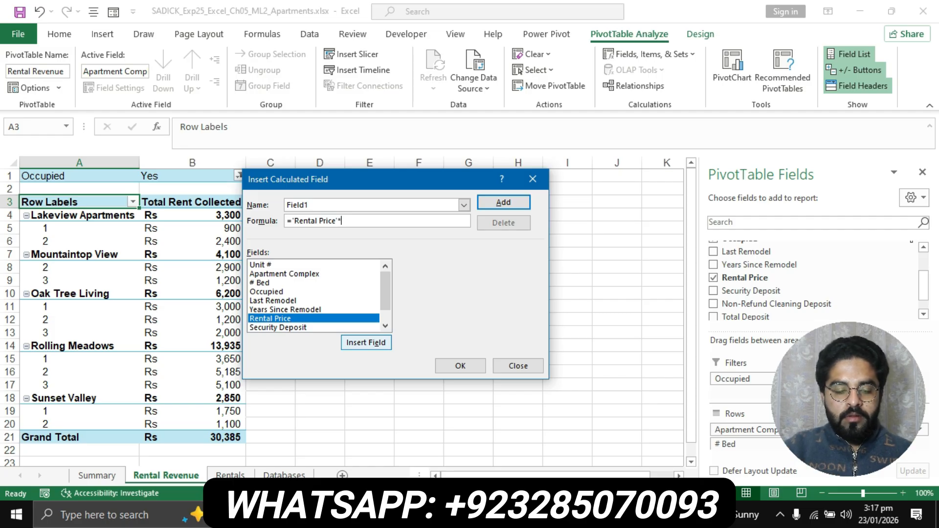
type("1.05")
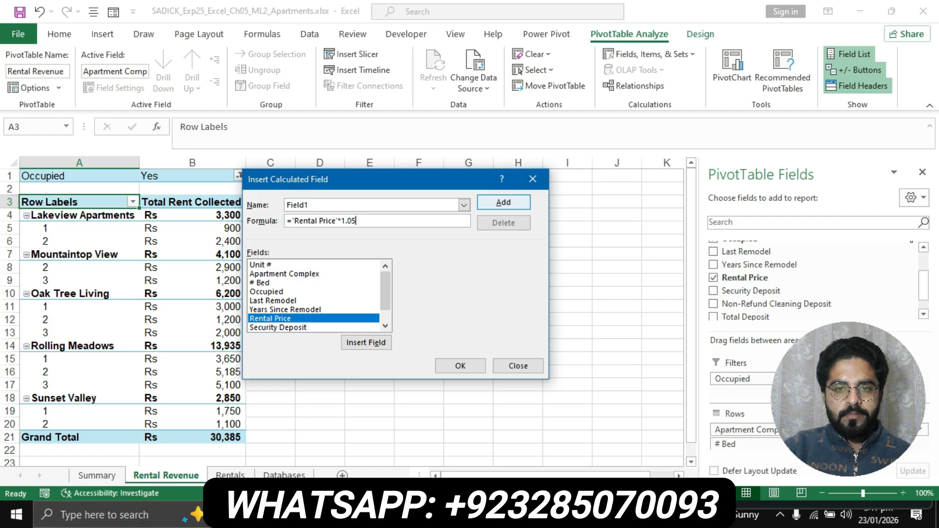
left_click(503, 203)
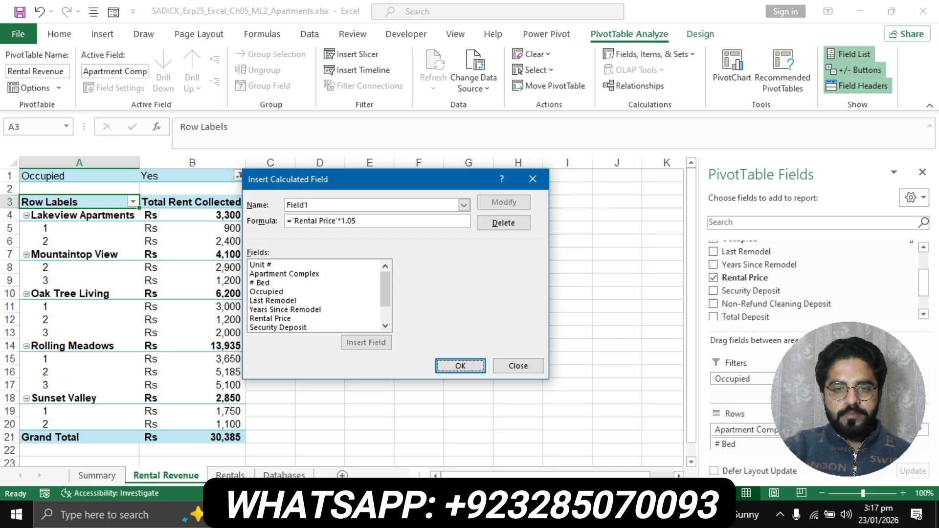
key("Return")
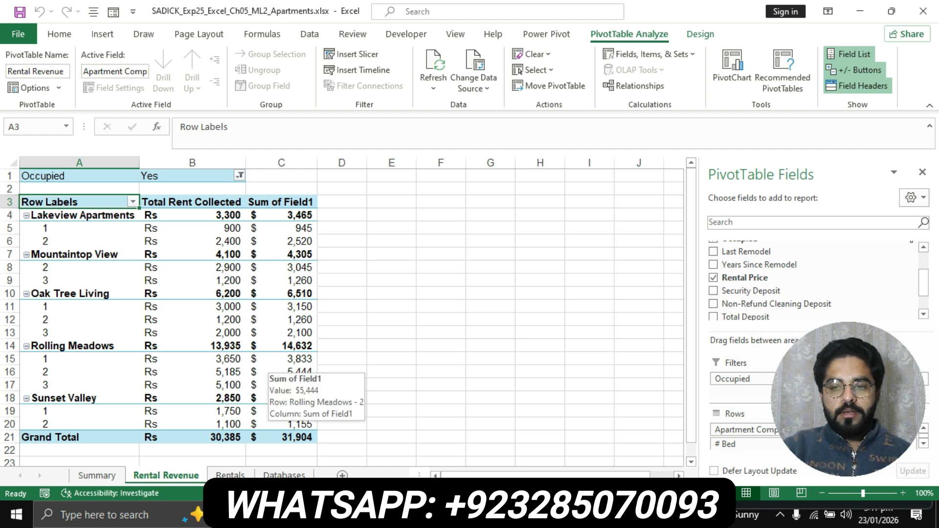
key("alt+Tab")
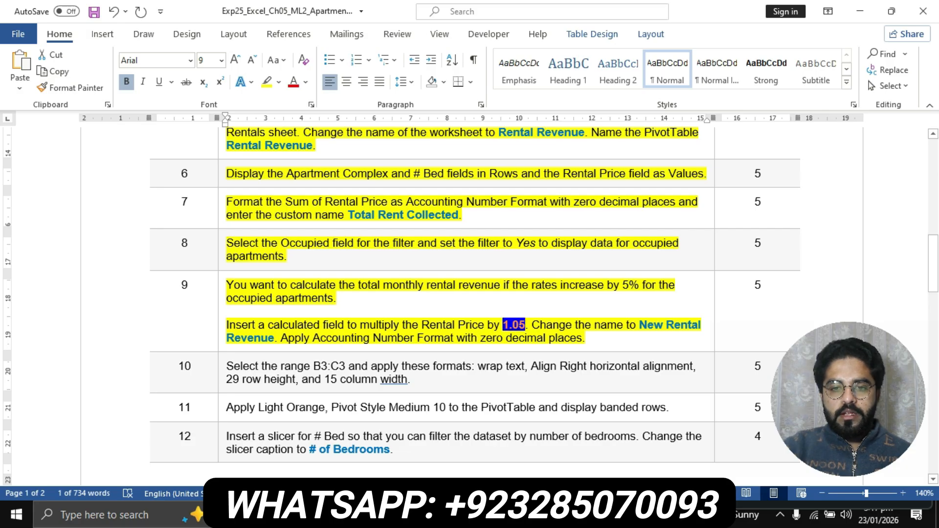
- Pick out the name 'New Rental Revenue' in step 9 of the Word instructions, then return to Excel
left_click_drag(532, 325, 278, 338)
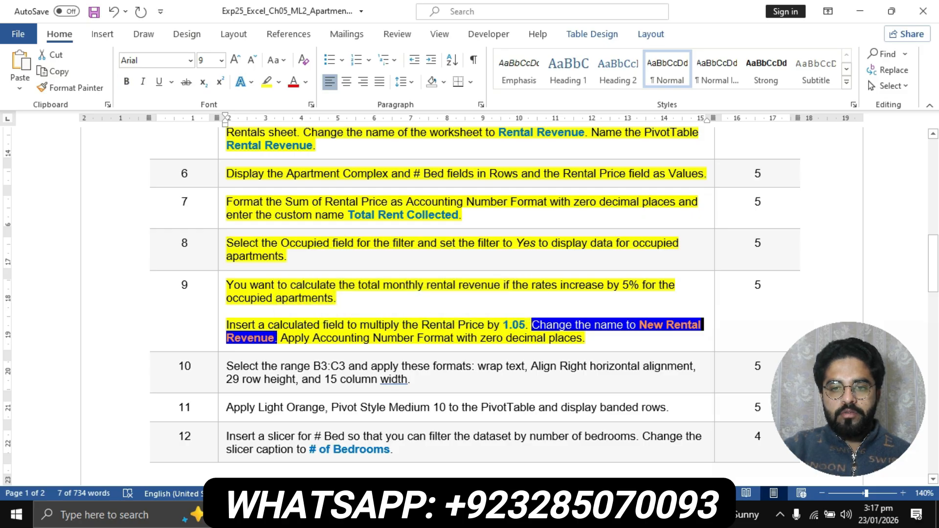
left_click(648, 325)
left_click_drag(640, 325, 264, 338)
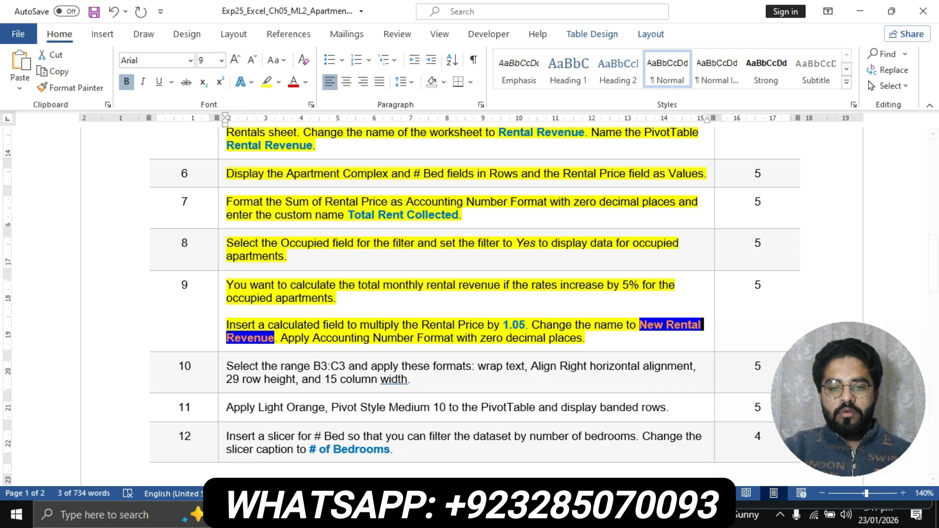
key("alt+Tab")
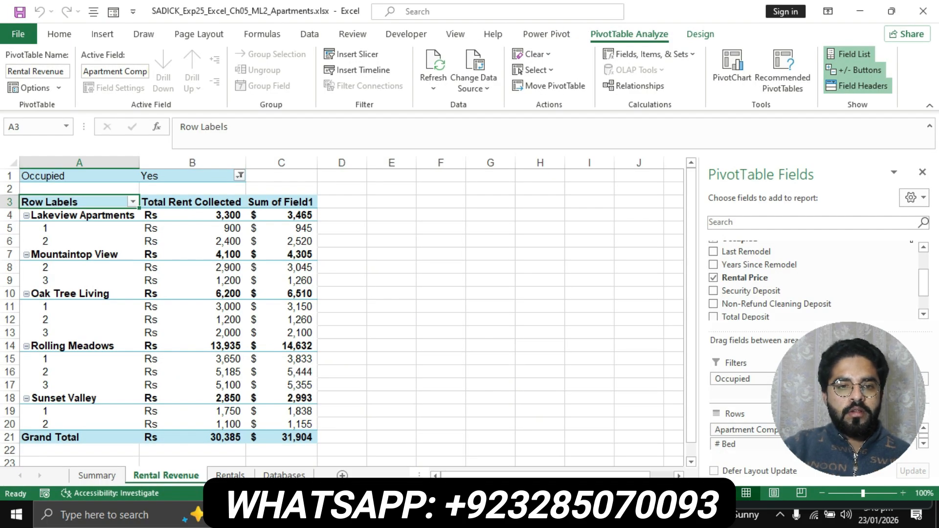
- Rename the Sum of Field1 values column in C3 to 'New Rental Revenue' through Field Settings
left_click(304, 202)
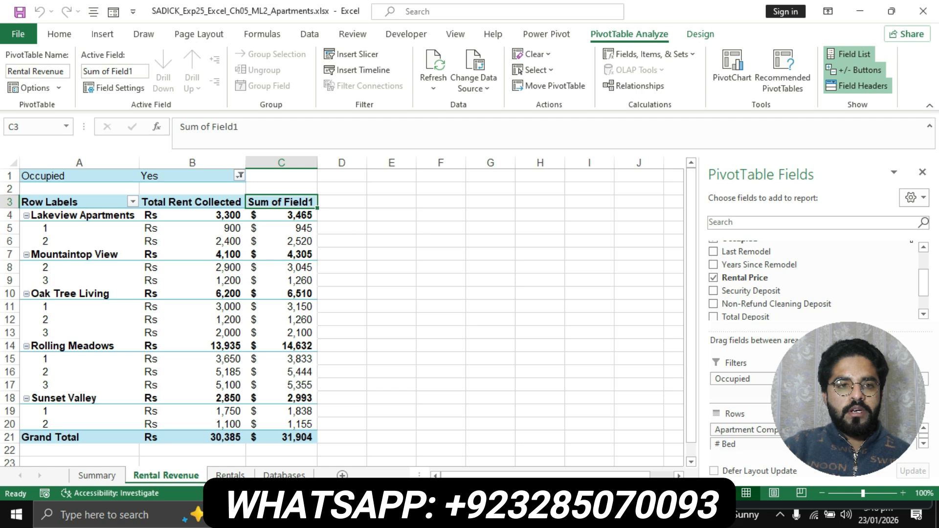
left_click(113, 87)
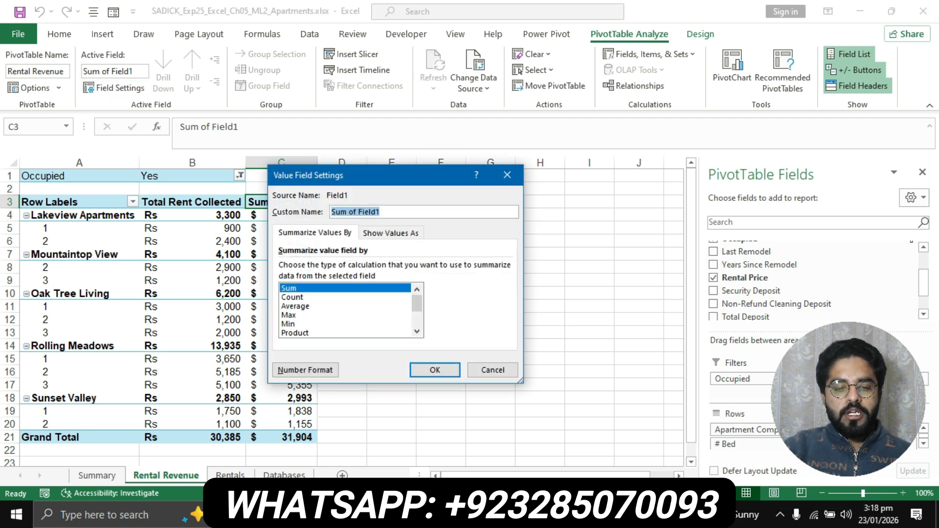
type("New Rental Revenue")
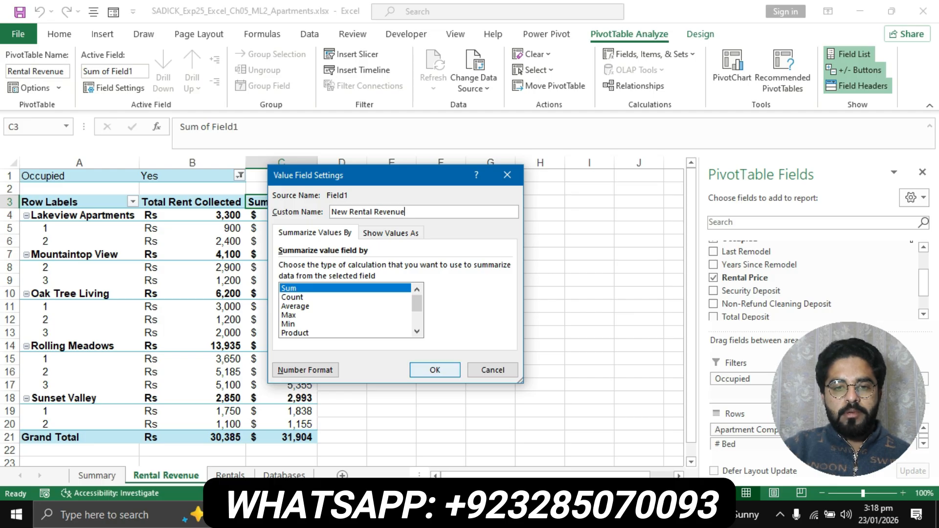
key("Return")
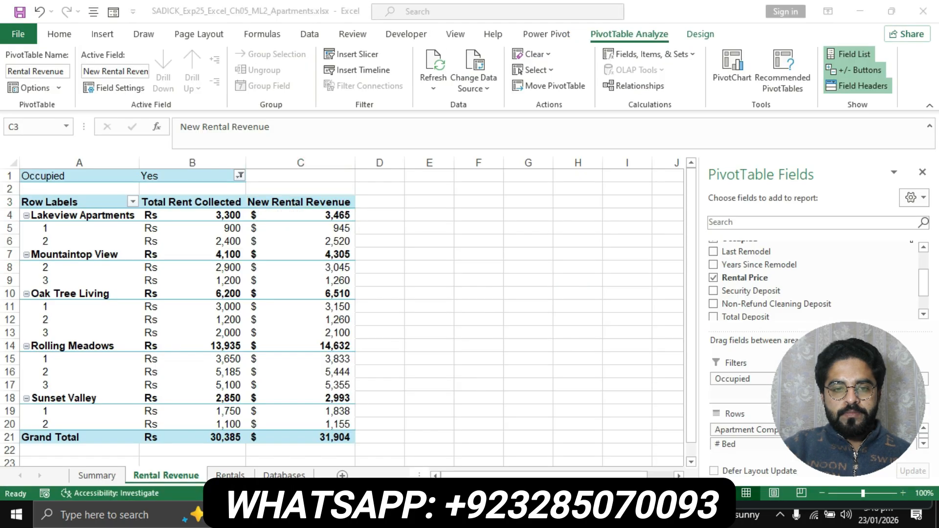
- Find step 9's Accounting Number Format, zero decimal places requirement in Word, then return to Excel
key("alt+Tab")
scroll(469, 303, "down", 3)
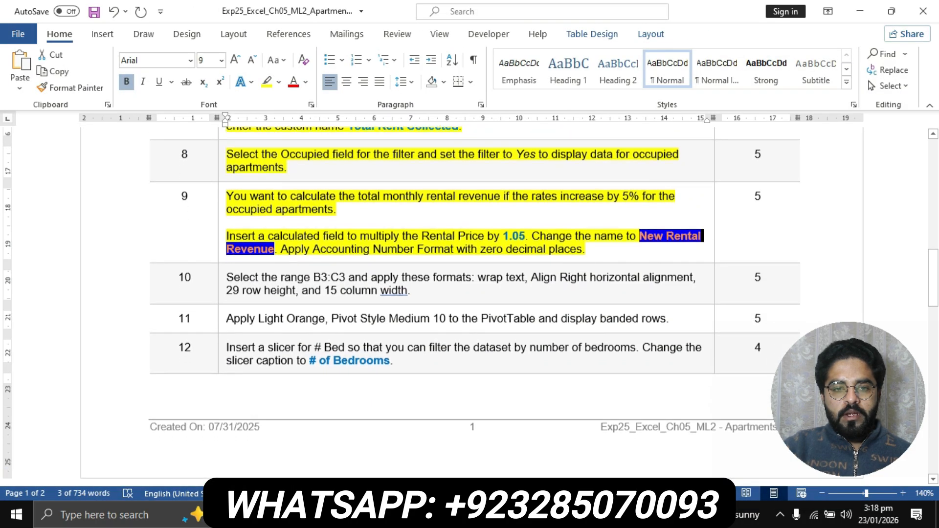
left_click(288, 247)
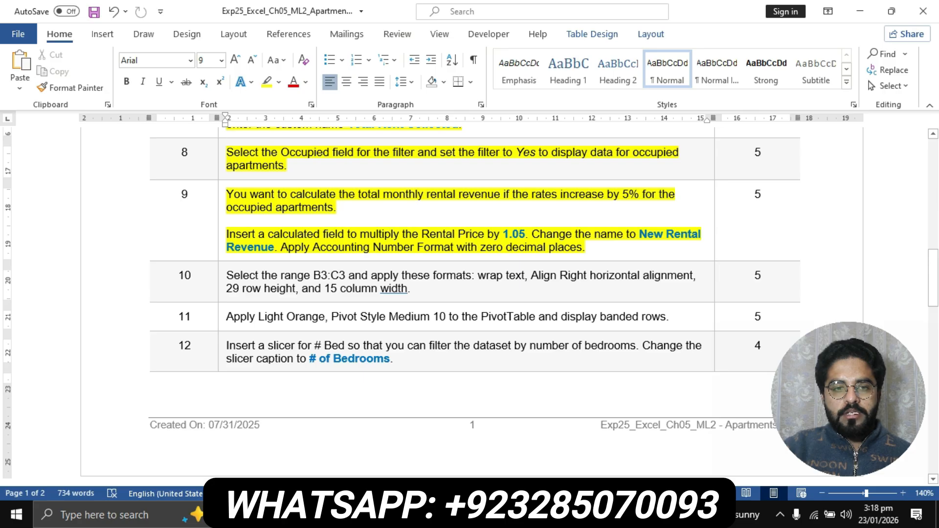
left_click_drag(282, 247, 586, 247)
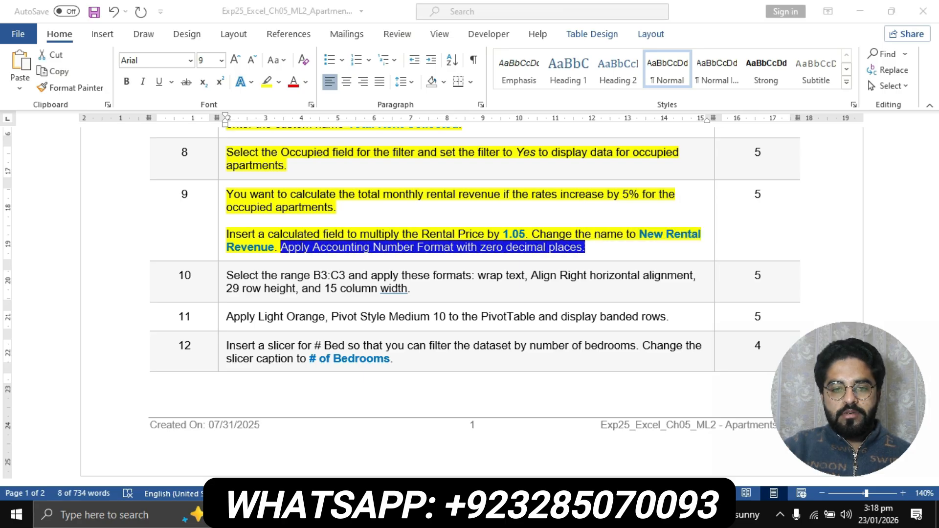
key("alt+Tab")
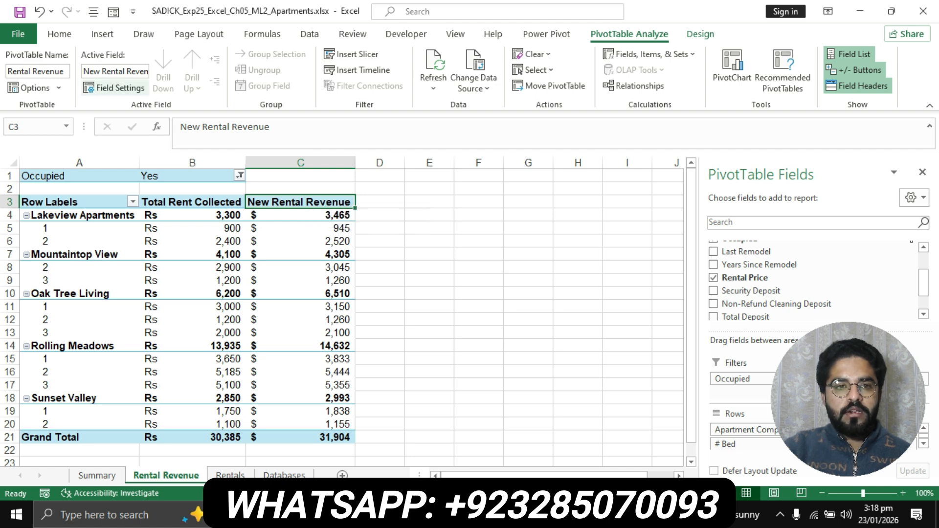
- Format the New Rental Revenue values as Accounting with 0 decimal places, then return to Word
left_click(113, 87)
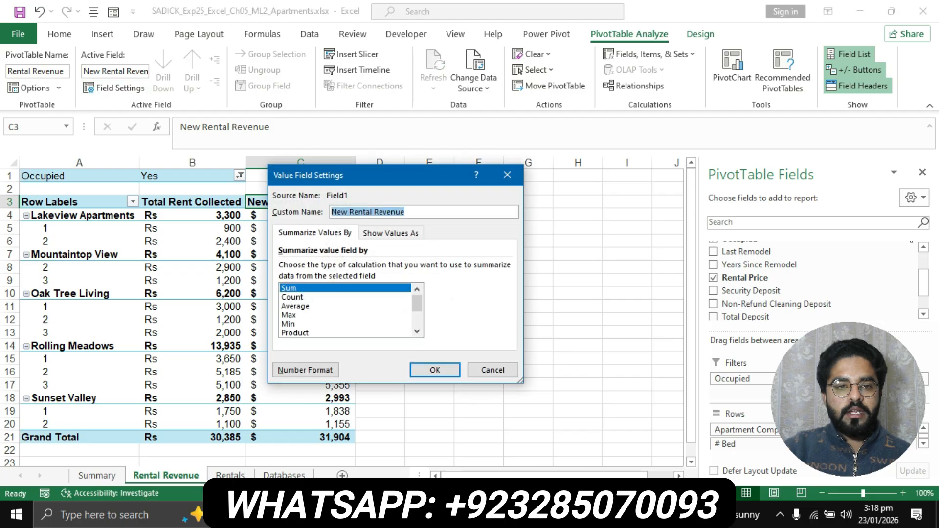
left_click(305, 370)
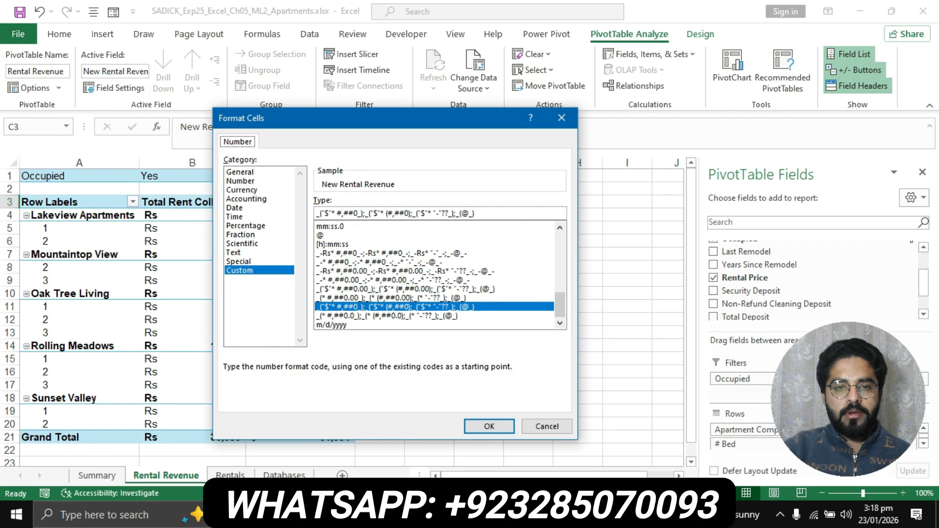
left_click(265, 200)
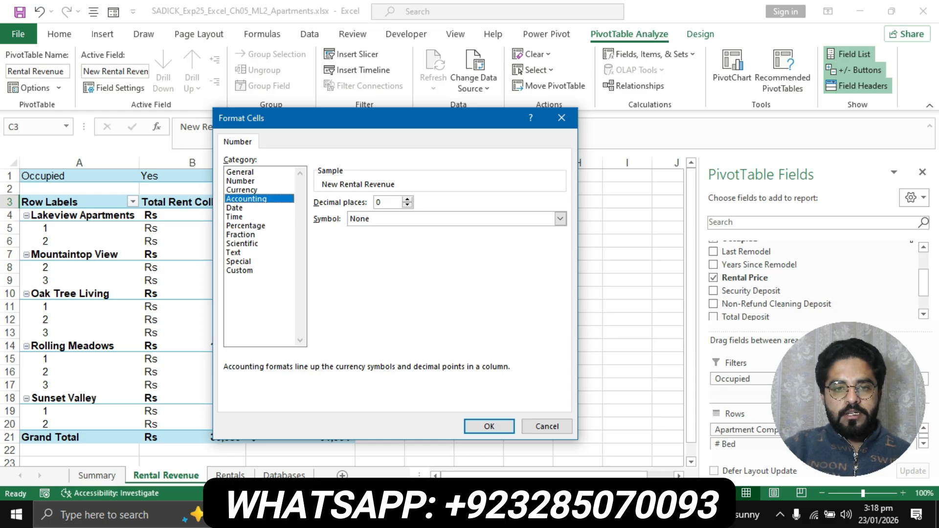
left_click(384, 202)
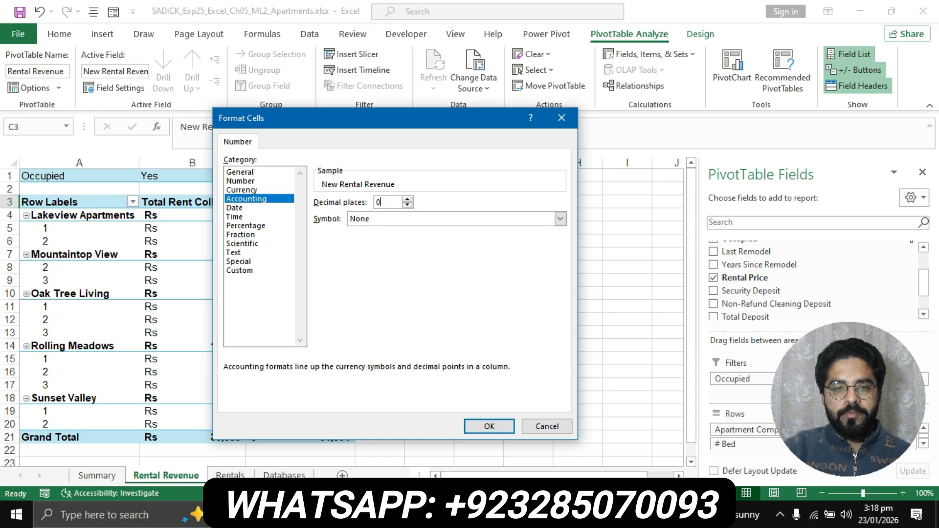
left_click(489, 426)
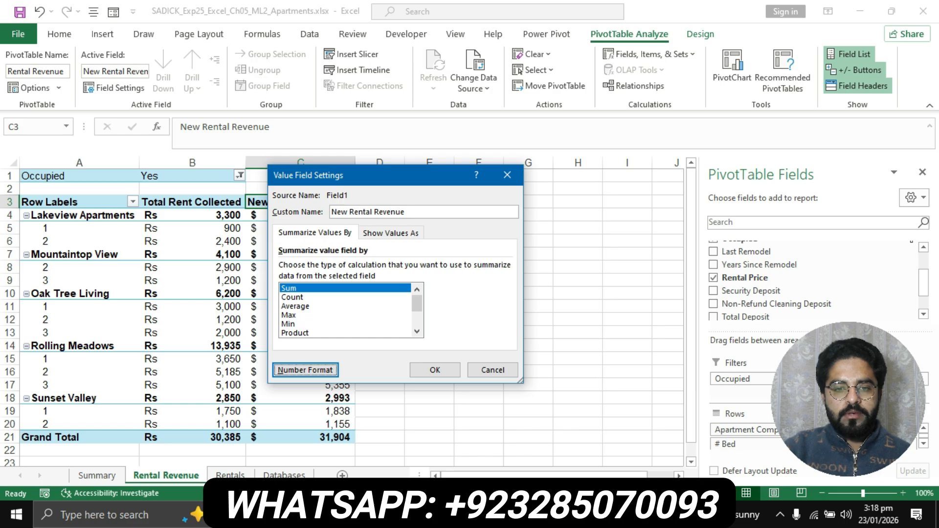
key("alt+Tab")
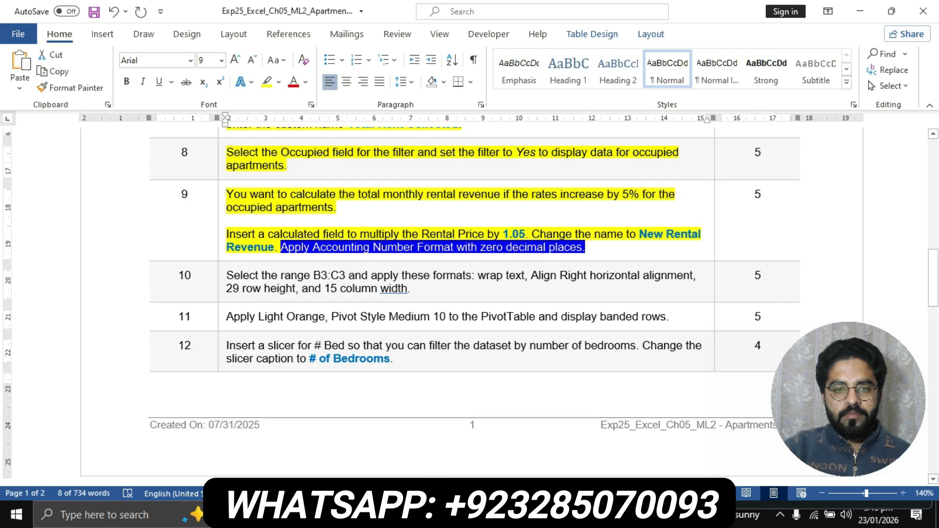
left_click(486, 515)
left_click(435, 371)
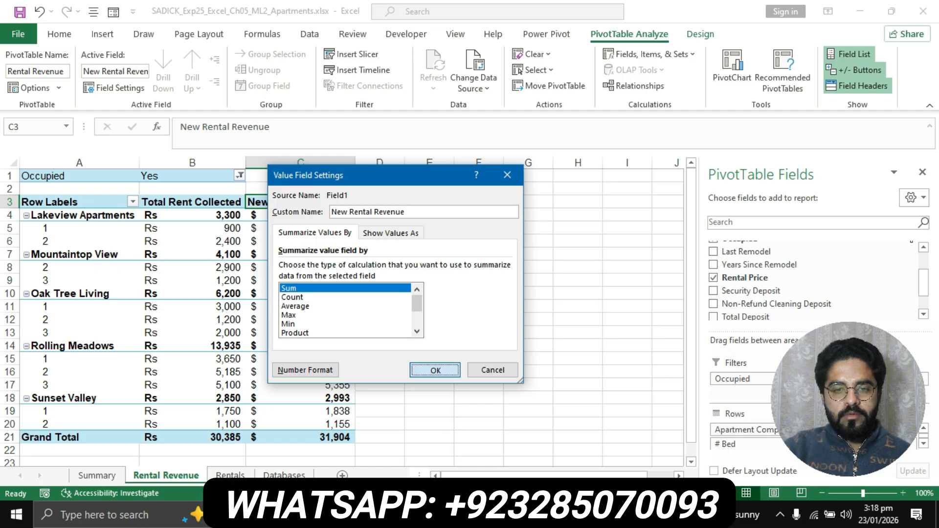
key("alt+Tab")
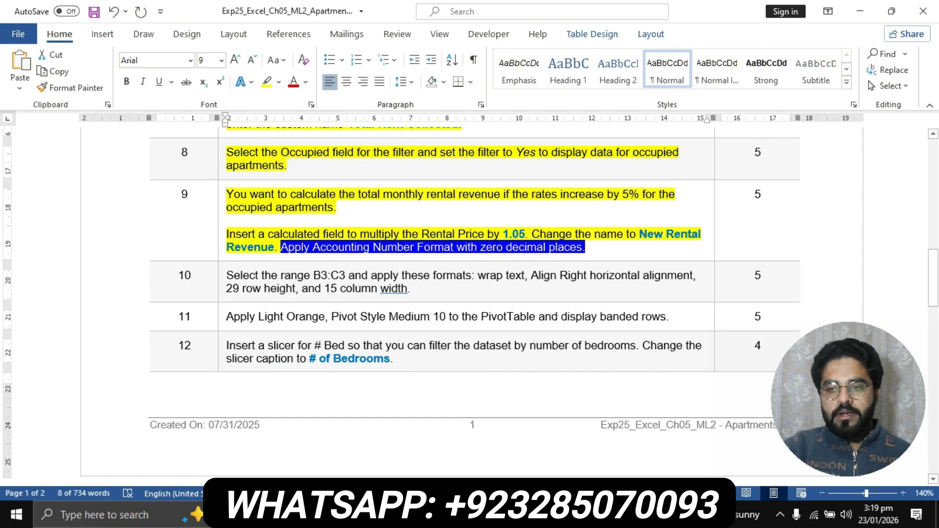
- Highlight task 10's instruction in yellow, select its B3:C3 reference, and go back to Excel
scroll(470, 303, "down", 1)
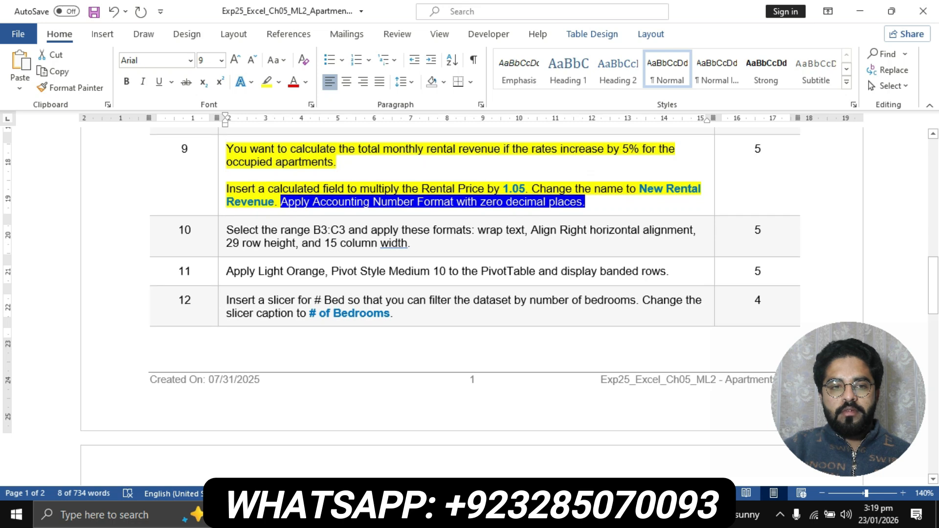
left_click(222, 234)
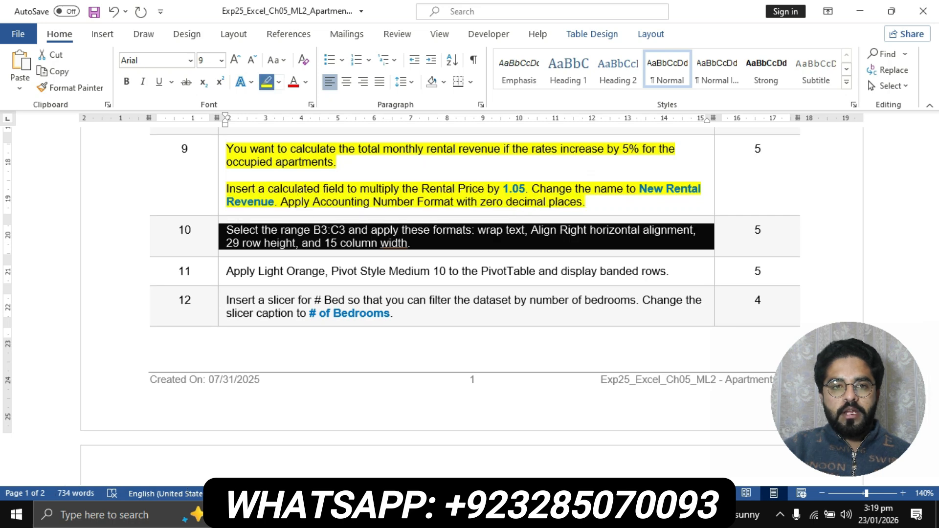
left_click(266, 82)
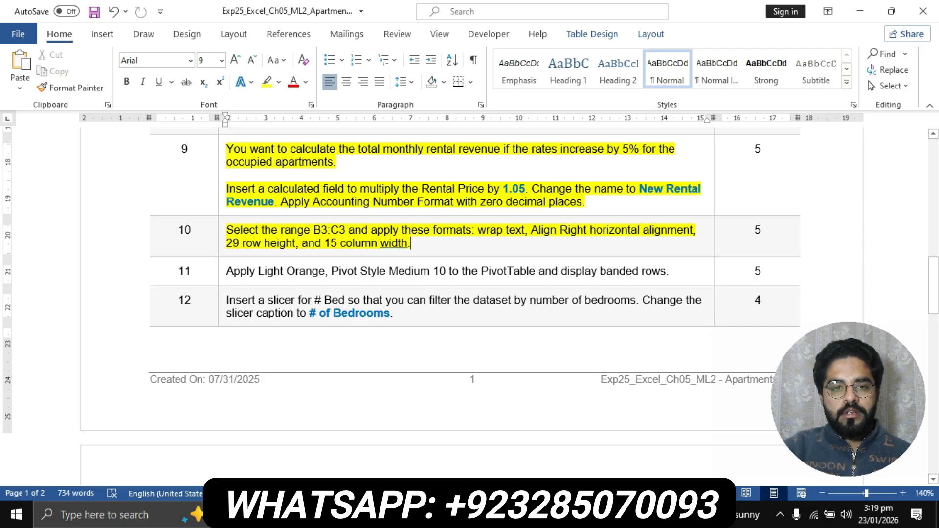
left_click_drag(226, 230, 349, 230)
key("ctrl+c")
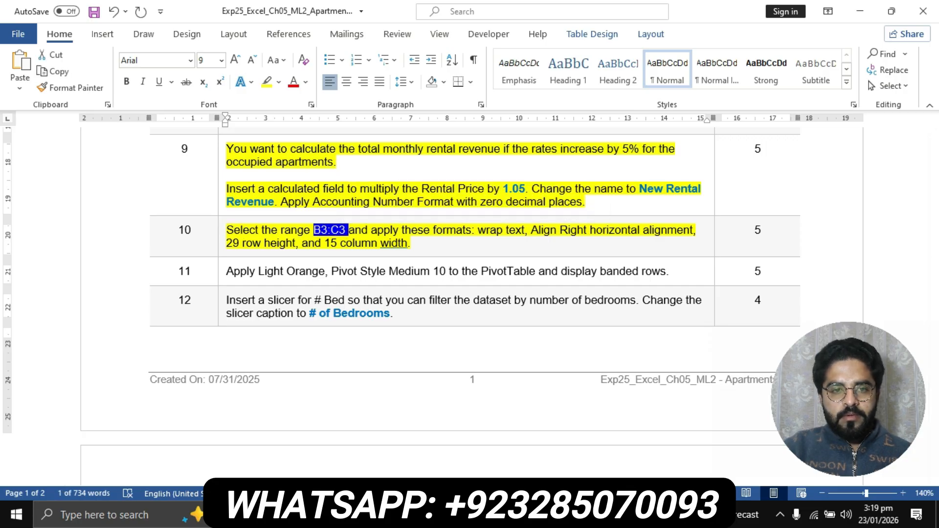
key("alt+Tab")
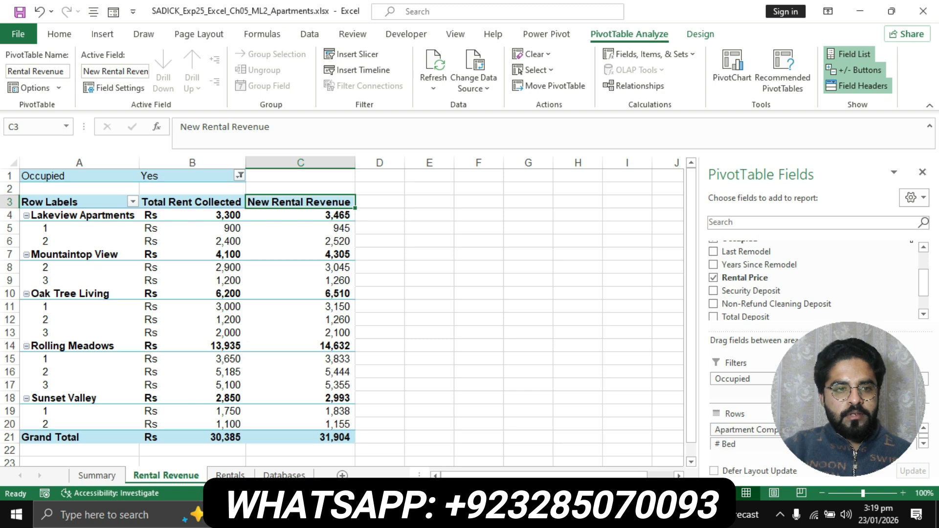
- Select B3:C3 by pasting the range into the Name Box and apply Wrap Text
left_click(31, 126)
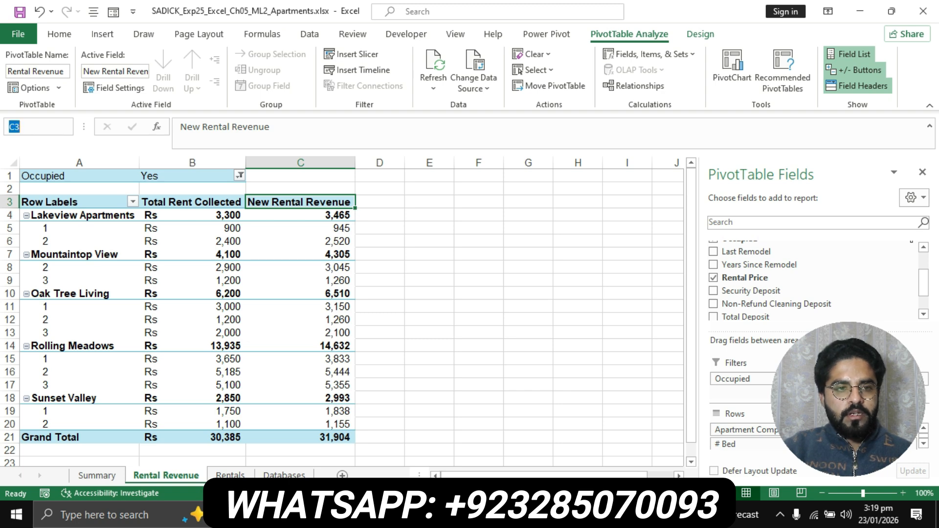
key("ctrl+v")
key("Return")
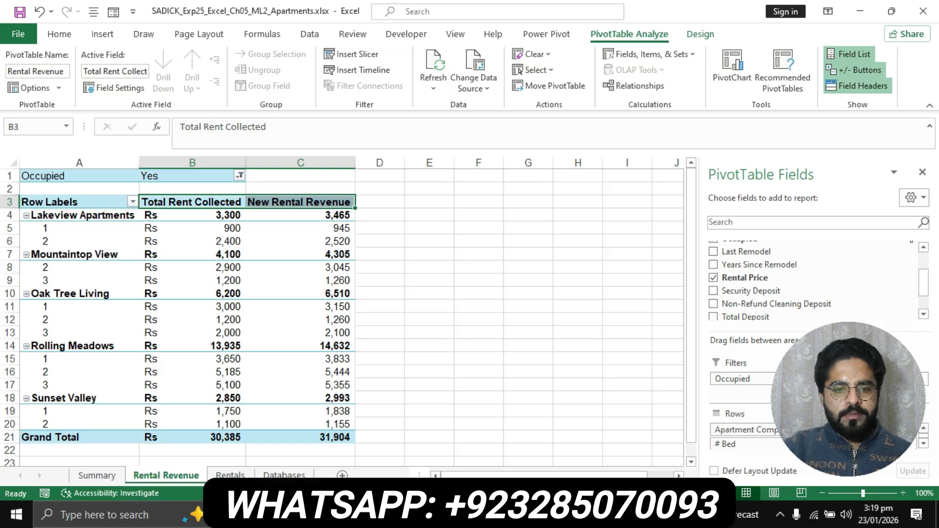
key("alt+Tab")
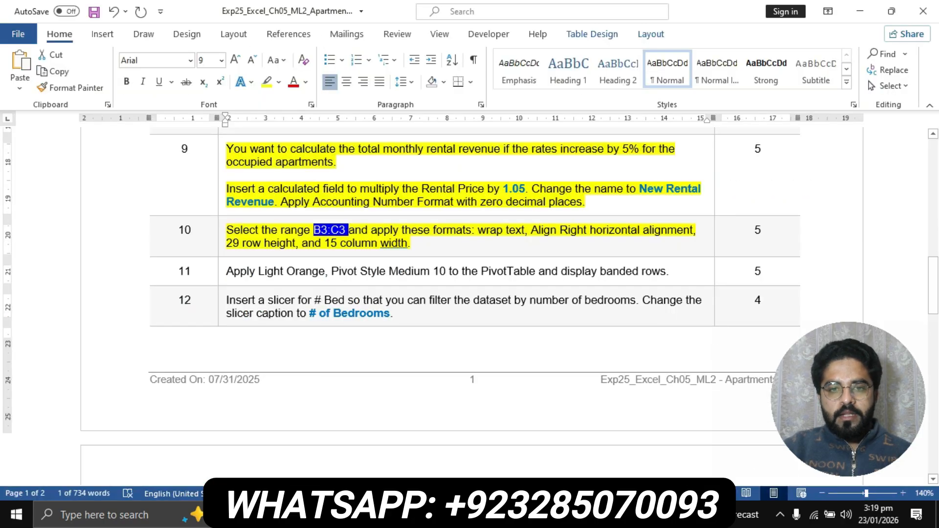
left_click_drag(478, 230, 525, 230)
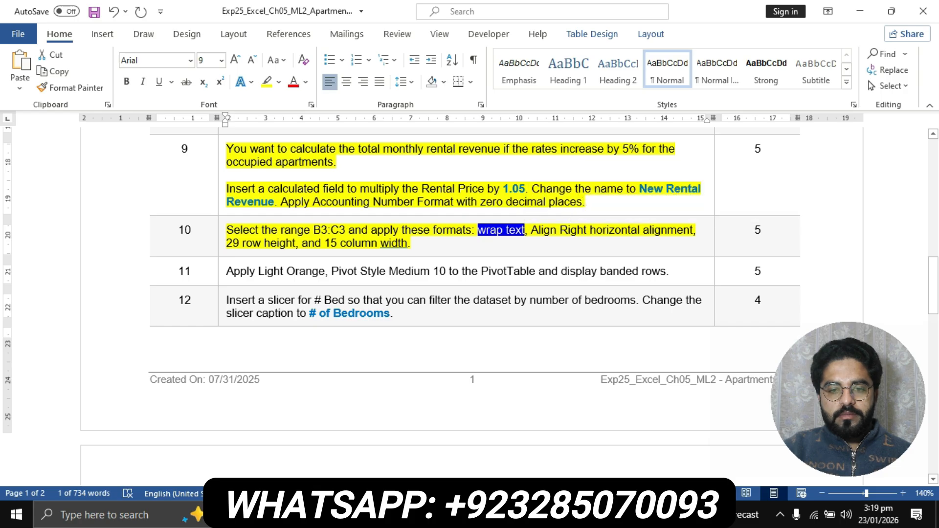
key("alt+Tab")
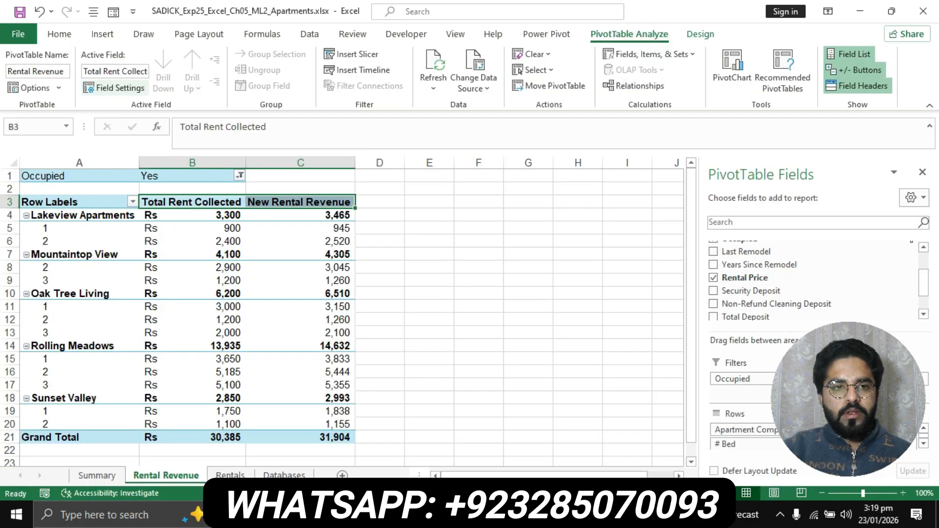
left_click(59, 33)
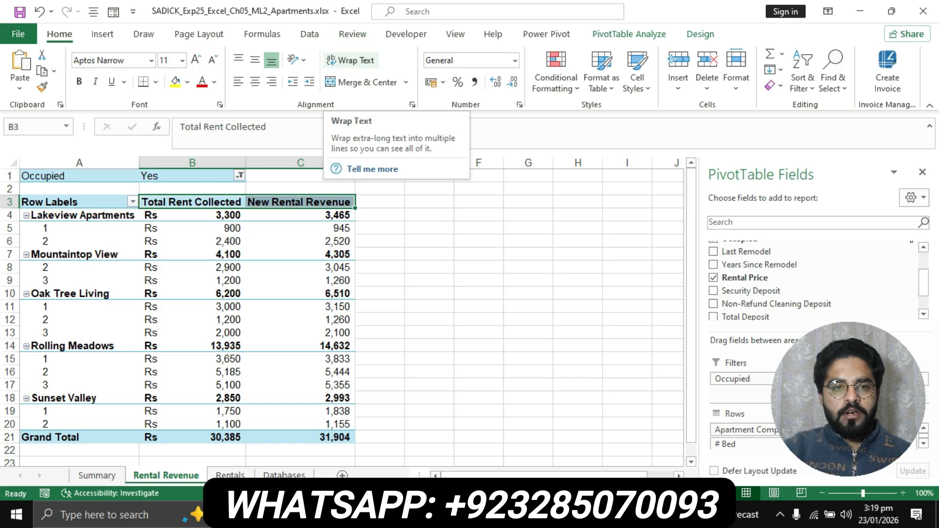
left_click(350, 60)
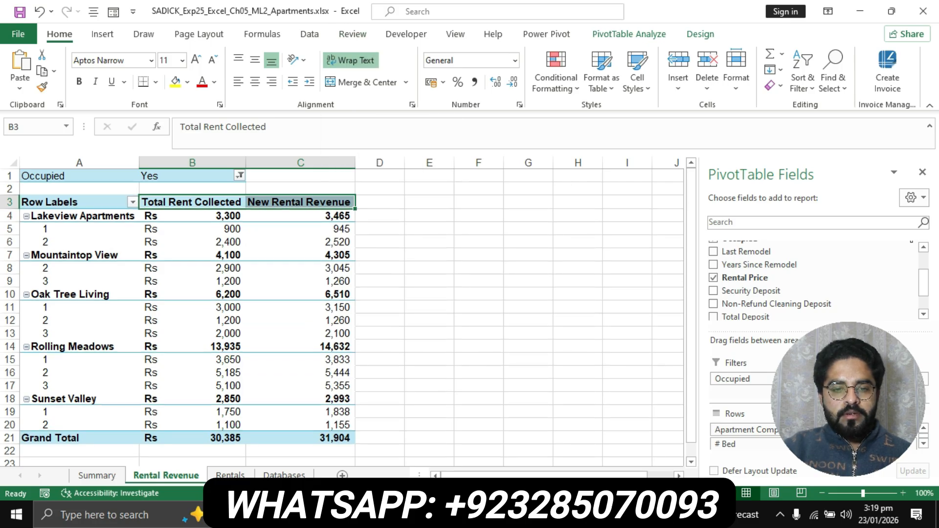
- Right-align the B3:C3 header cells, following the Align Right requirement
key("alt+Tab")
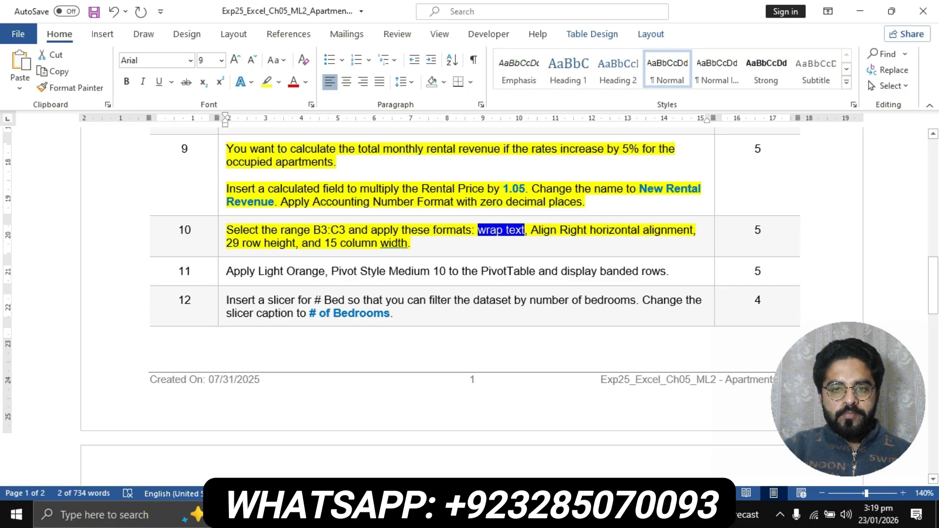
left_click_drag(531, 230, 693, 230)
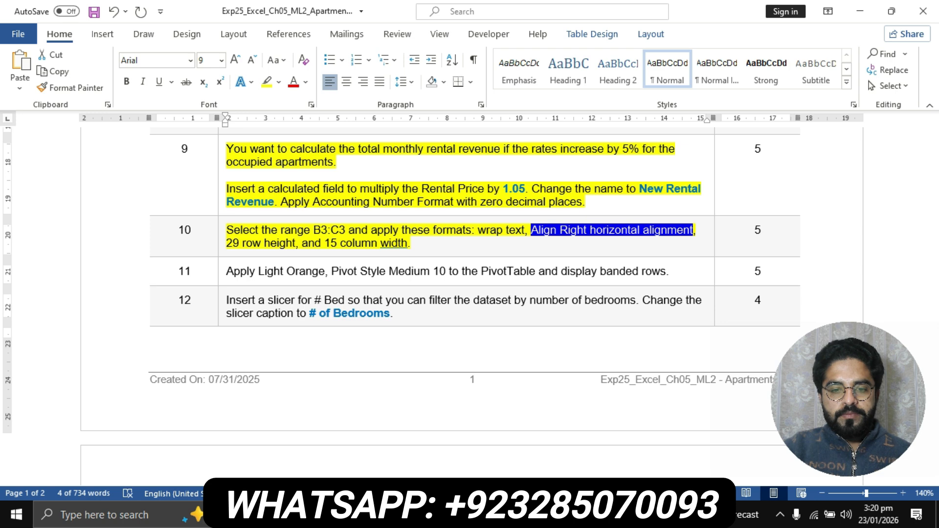
key("alt+Tab")
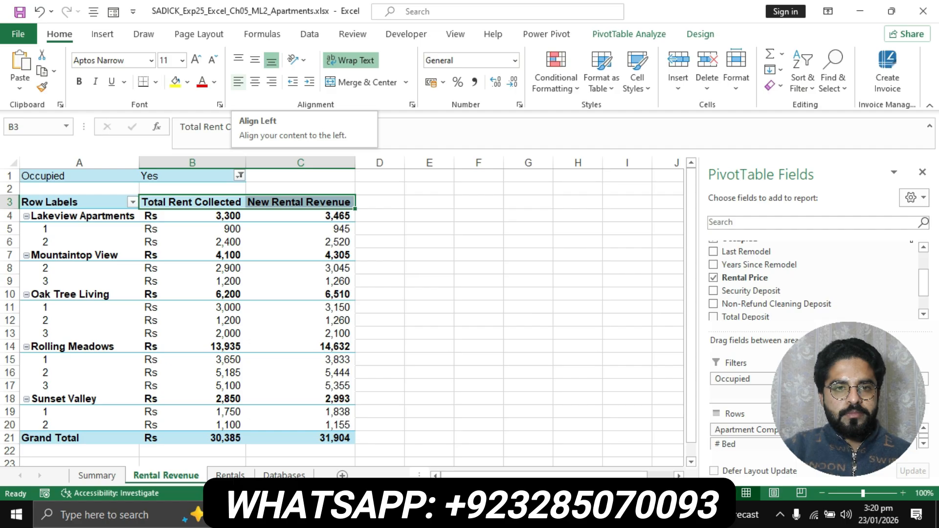
left_click(272, 82)
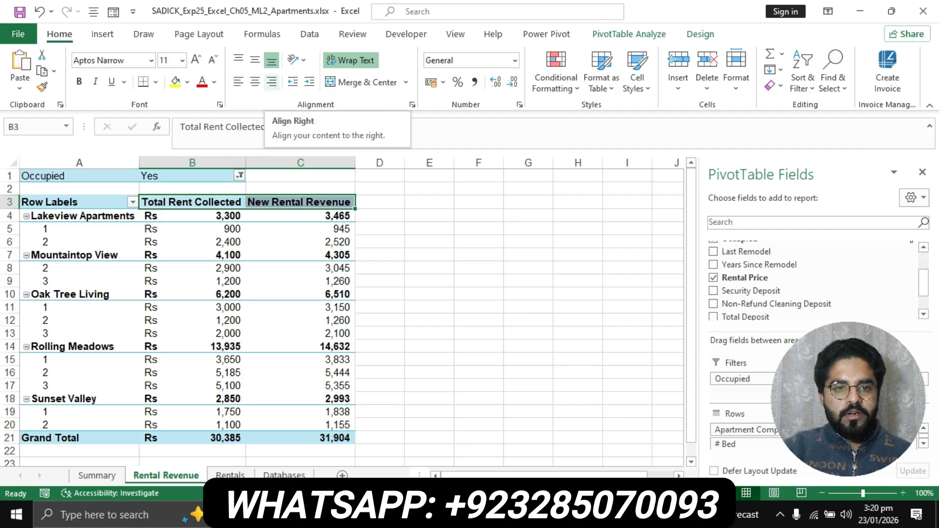
left_click(271, 82)
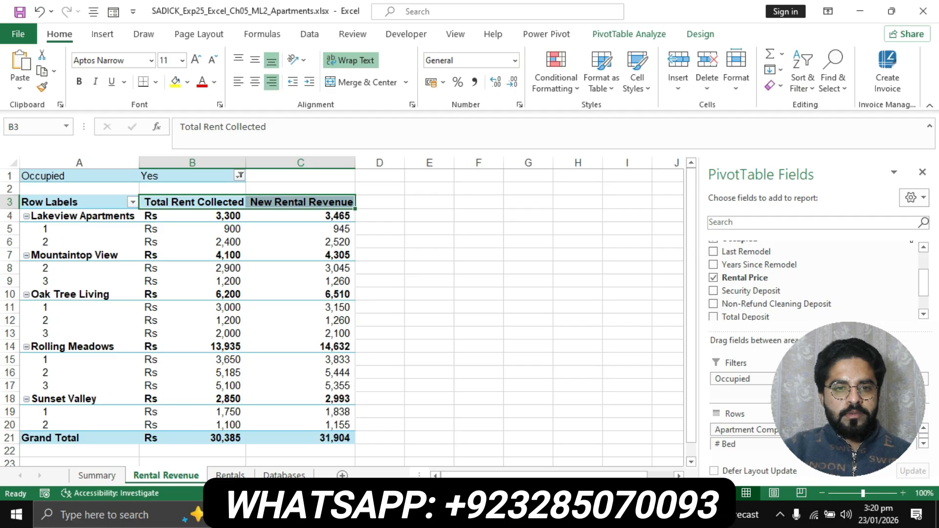
- Read the row height and column width requirements, then open and dismiss the header's context menu
key("alt+Tab")
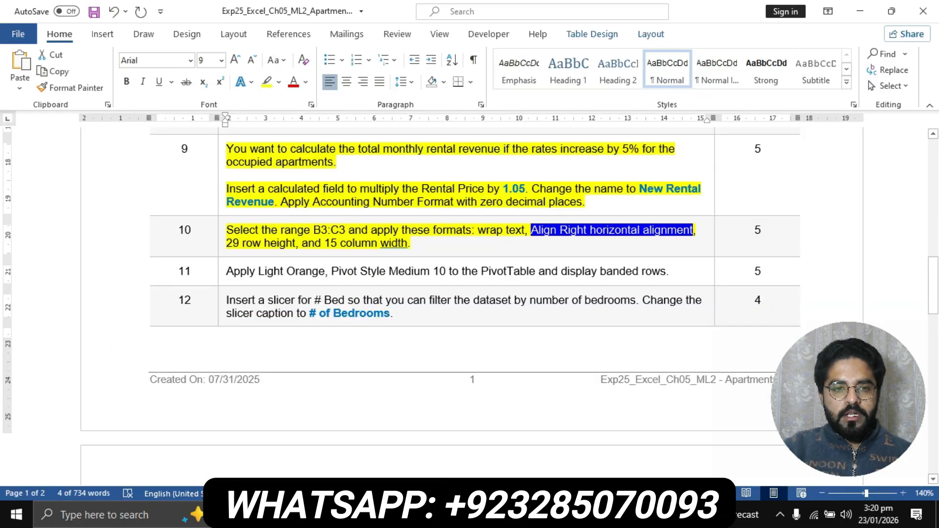
left_click_drag(226, 243, 407, 243)
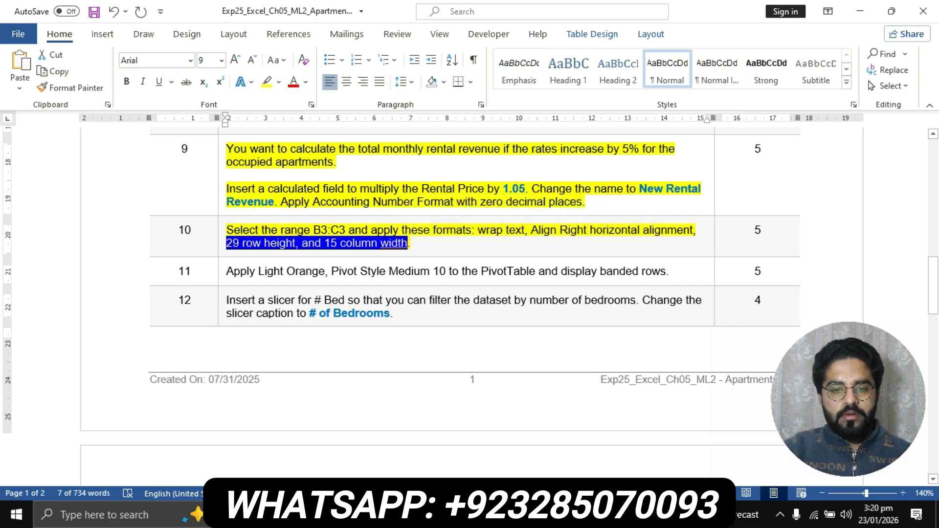
key("alt+Tab")
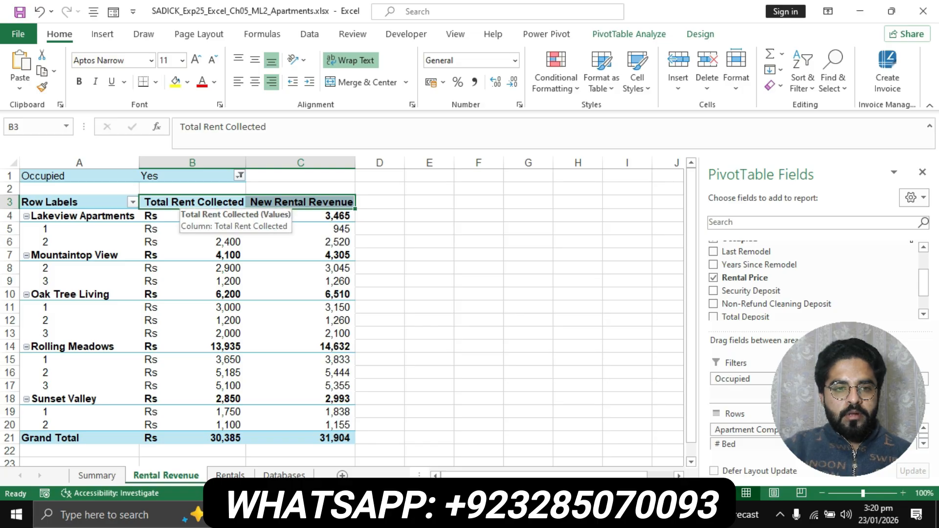
right_click(187, 204)
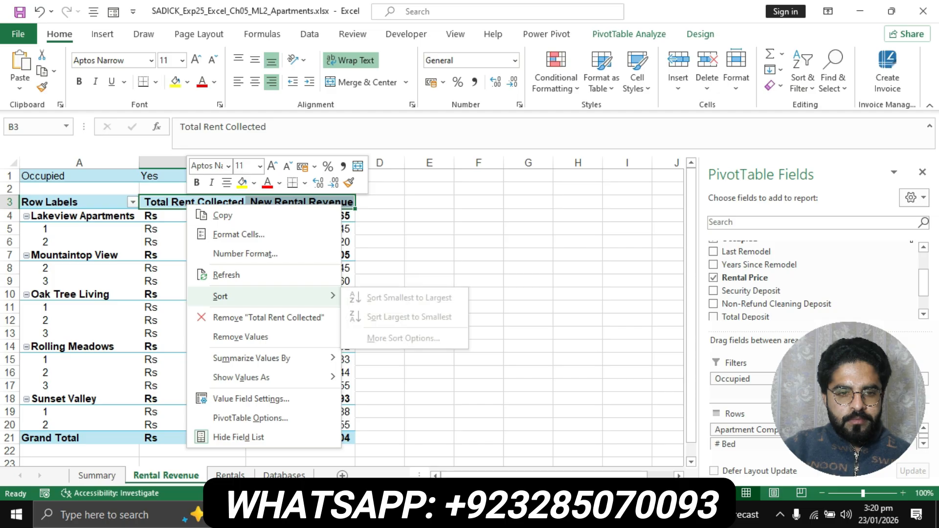
mouse_move(241, 377)
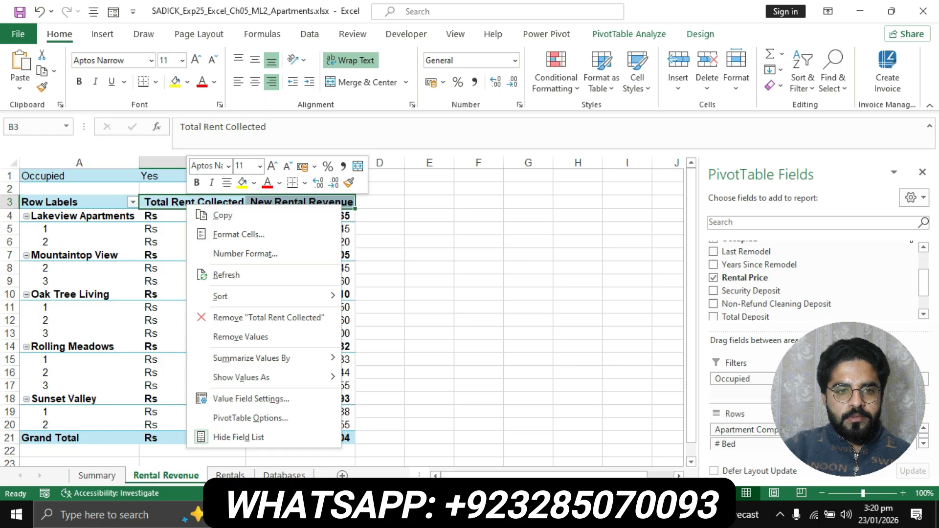
key("Escape")
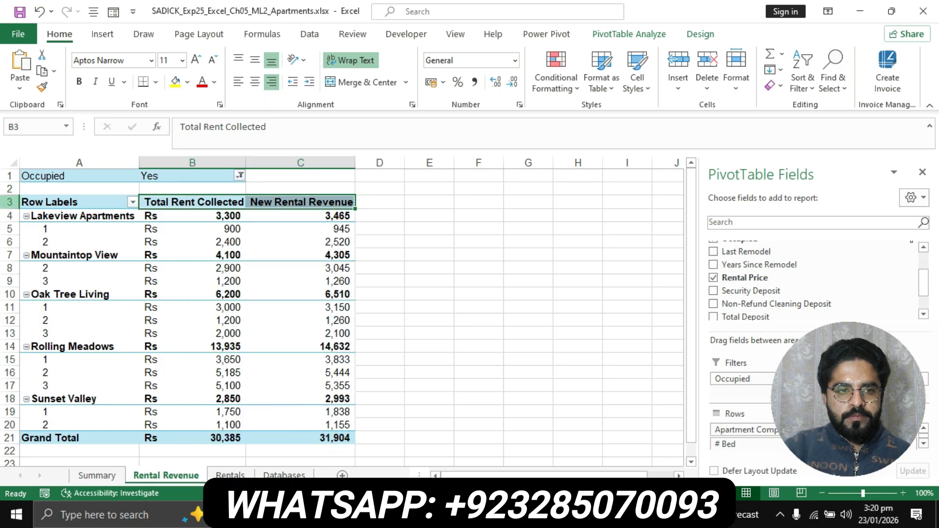
- Set the height of header row 3 to 29 through the Row Height dialog
right_click(9, 202)
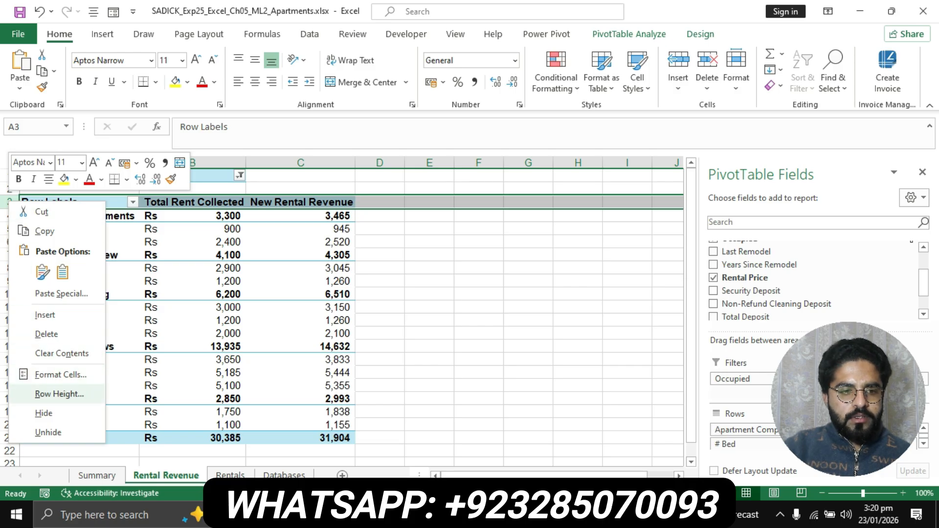
left_click(59, 394)
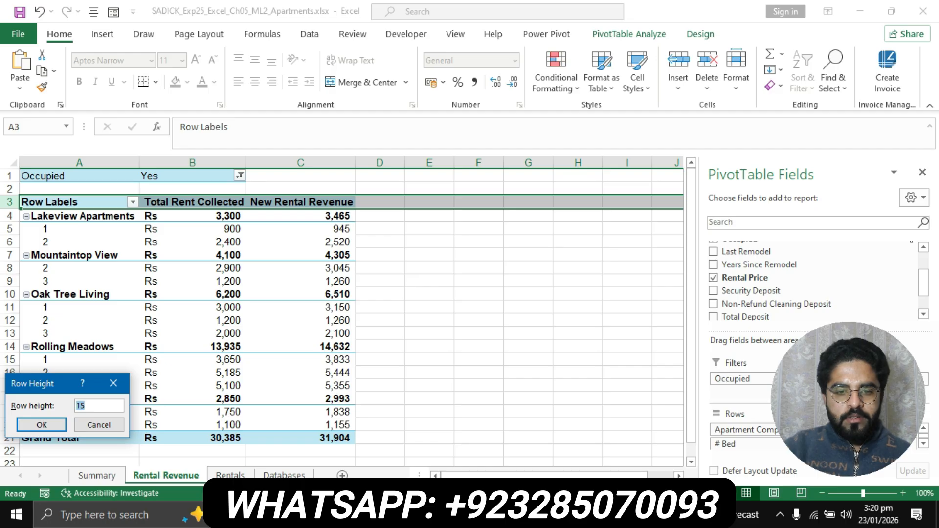
key("alt+Tab")
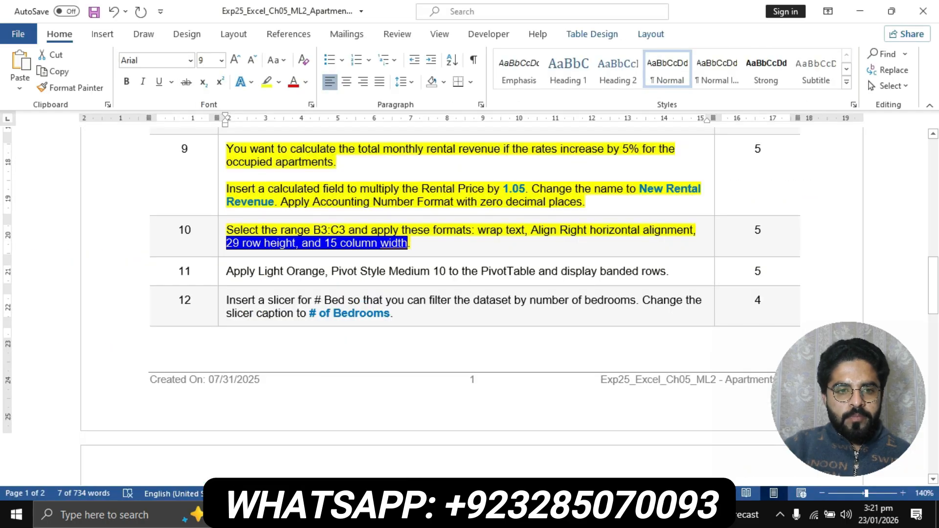
left_click(234, 244)
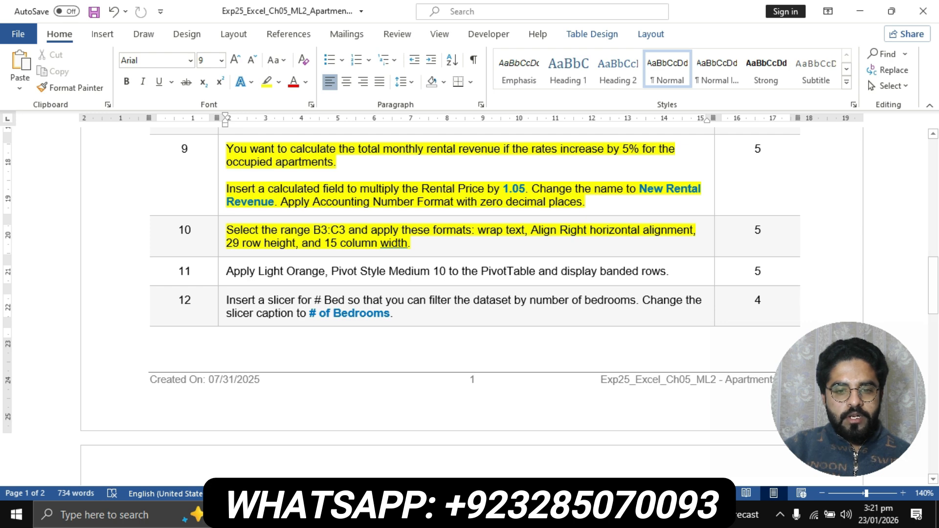
key("alt+Tab")
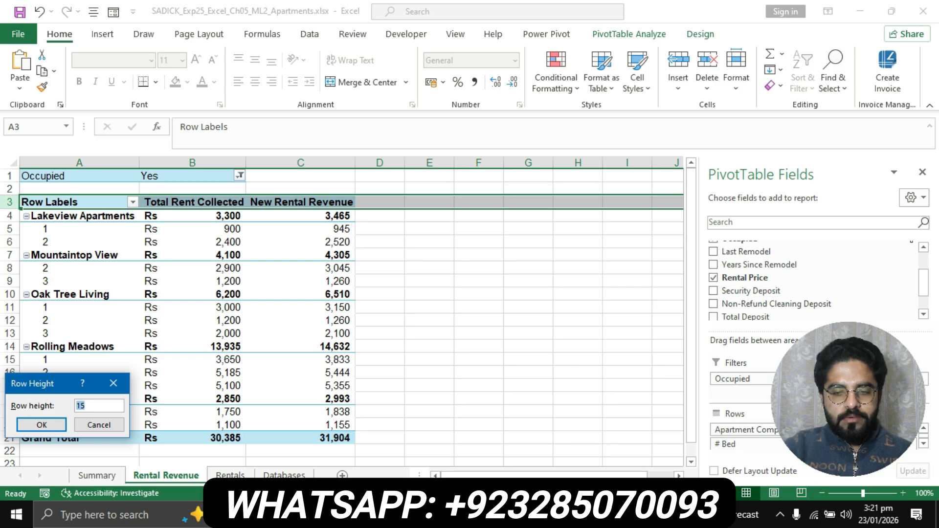
key("BackSpace")
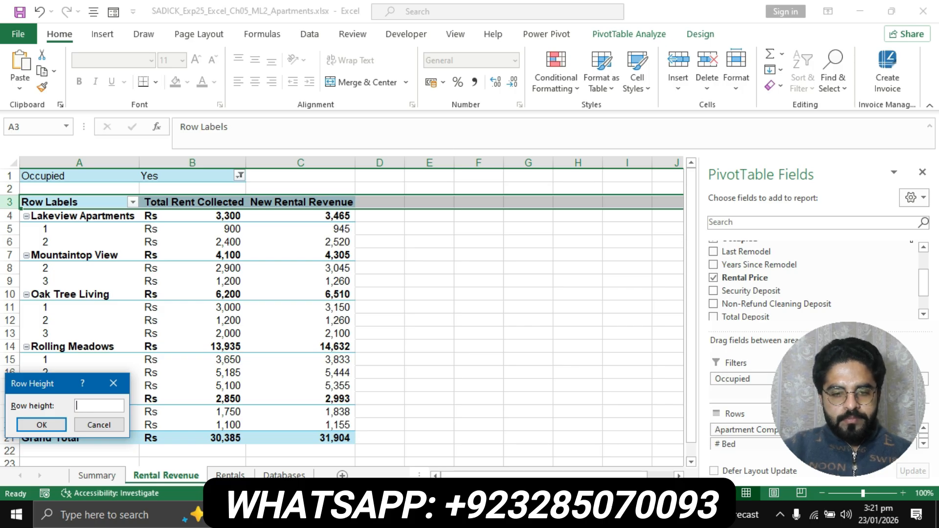
key("alt+Tab")
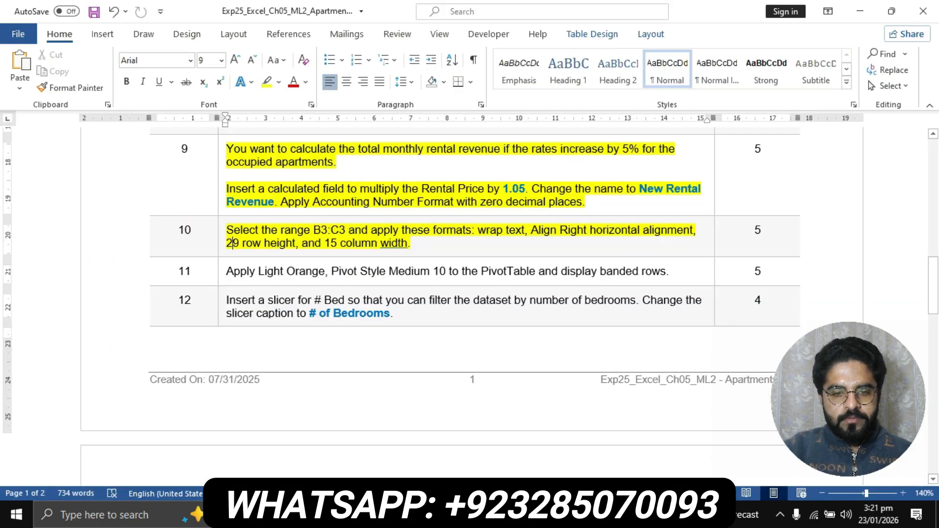
key("alt+Tab")
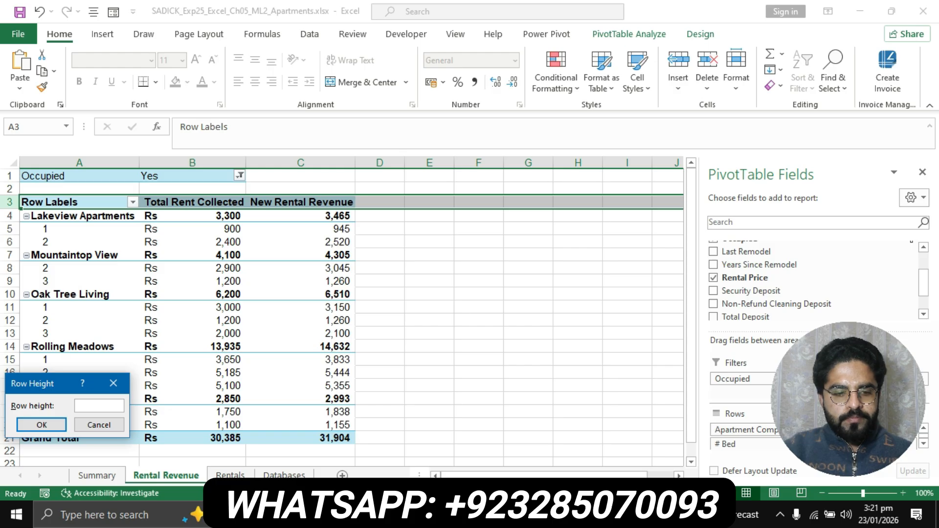
type("29")
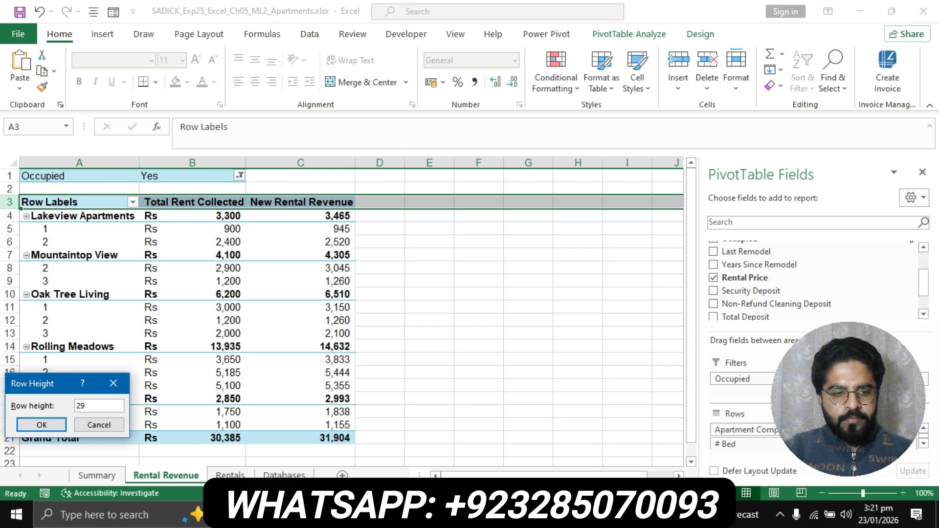
key("Return")
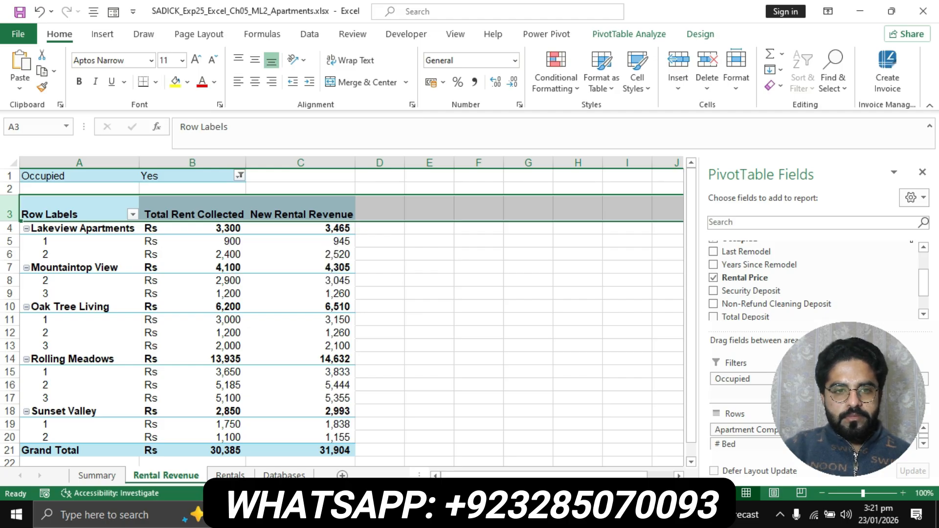
key("alt+Tab")
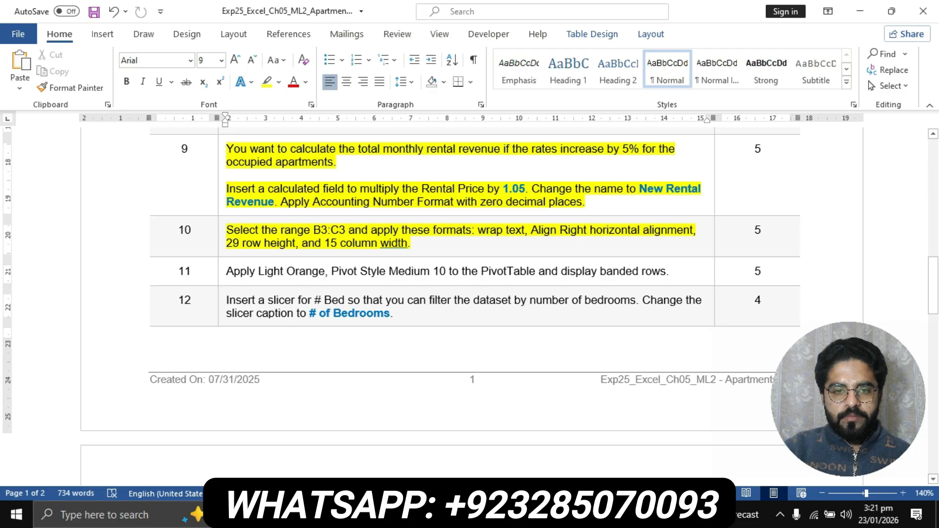
key("alt+Tab")
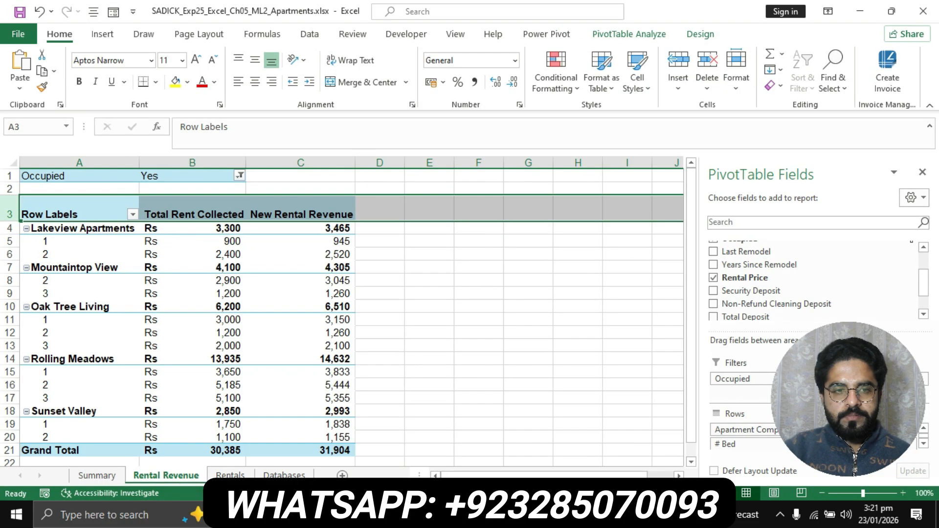
- Select the header range B3:C3 by typing it into the Name Box
left_click(161, 201)
left_click(161, 197)
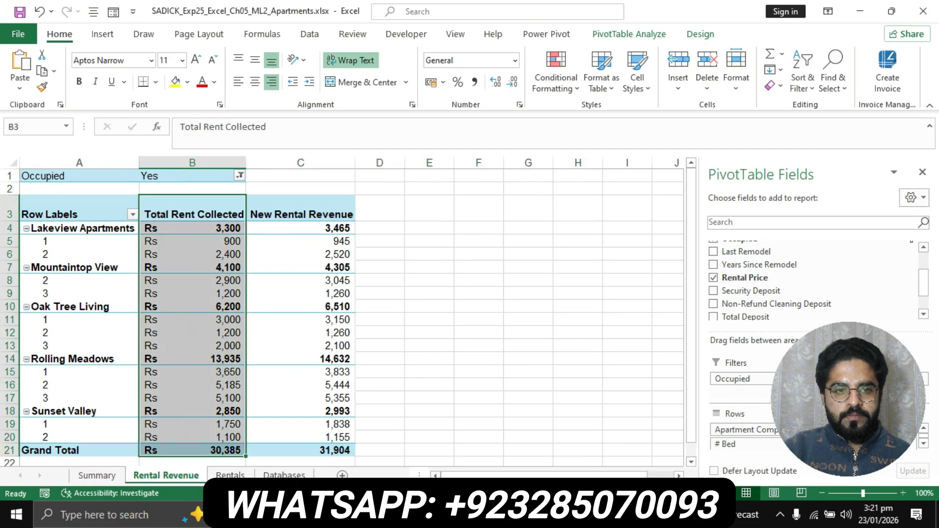
left_click(429, 254)
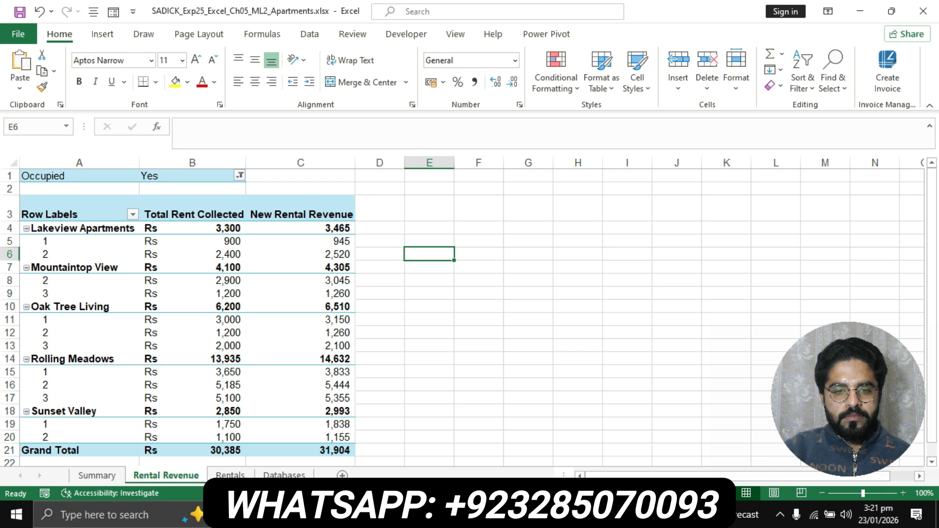
key("alt+Tab")
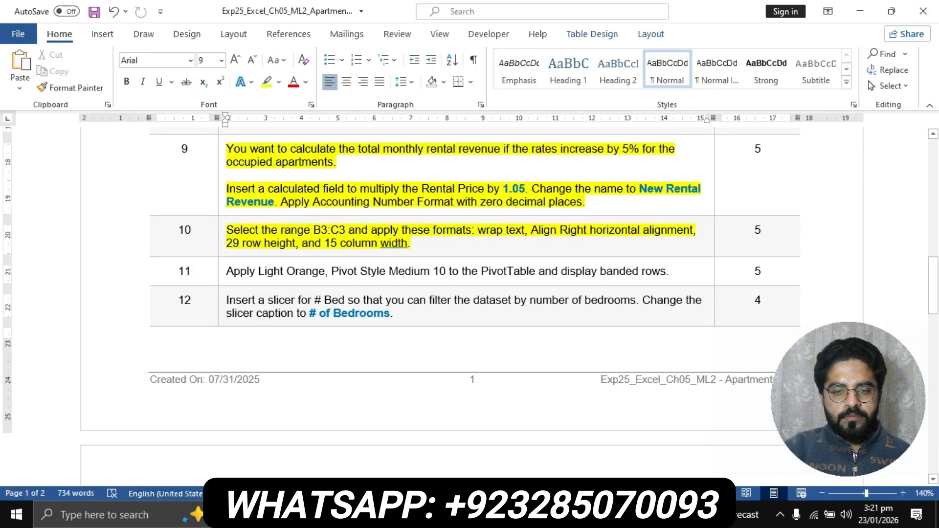
key("alt+Tab")
left_click(32, 126)
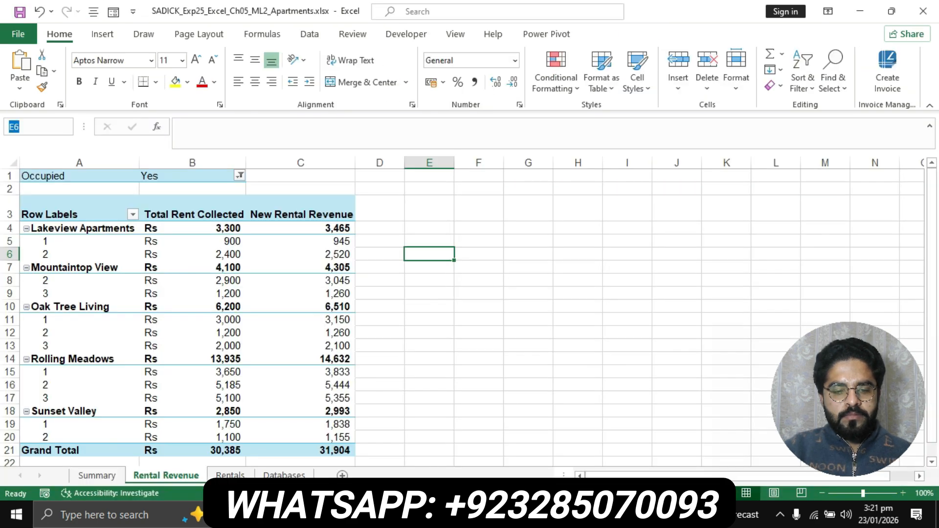
type("B3:C3")
key("Return")
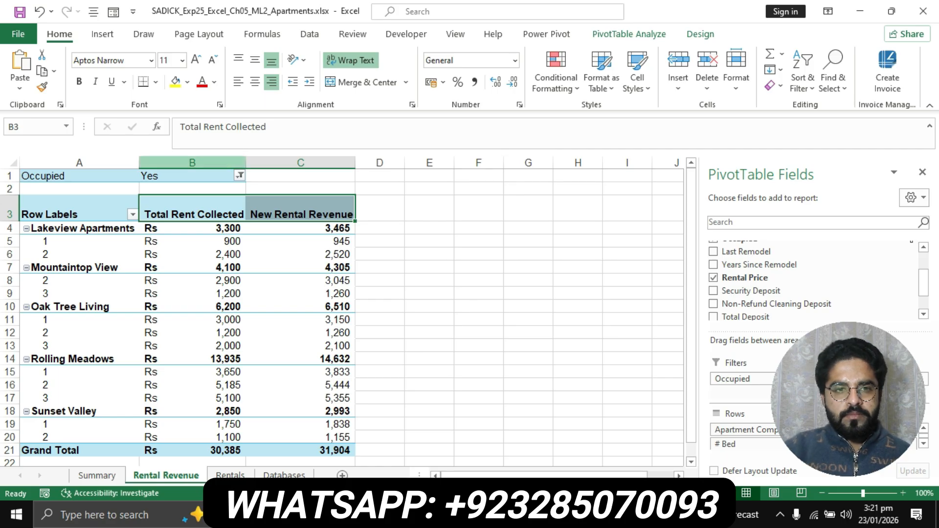
- Change column B's width from 18.75 to 15
right_click(225, 163)
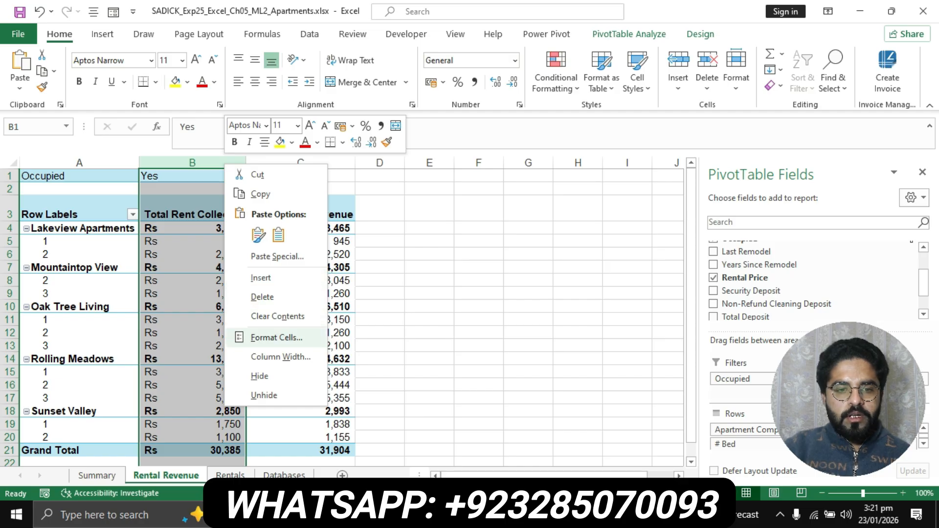
left_click(281, 356)
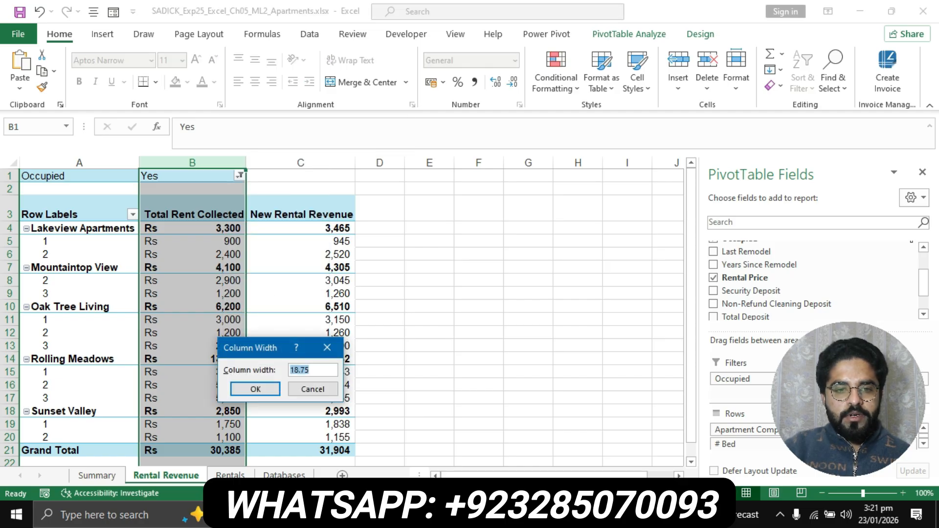
left_click(452, 515)
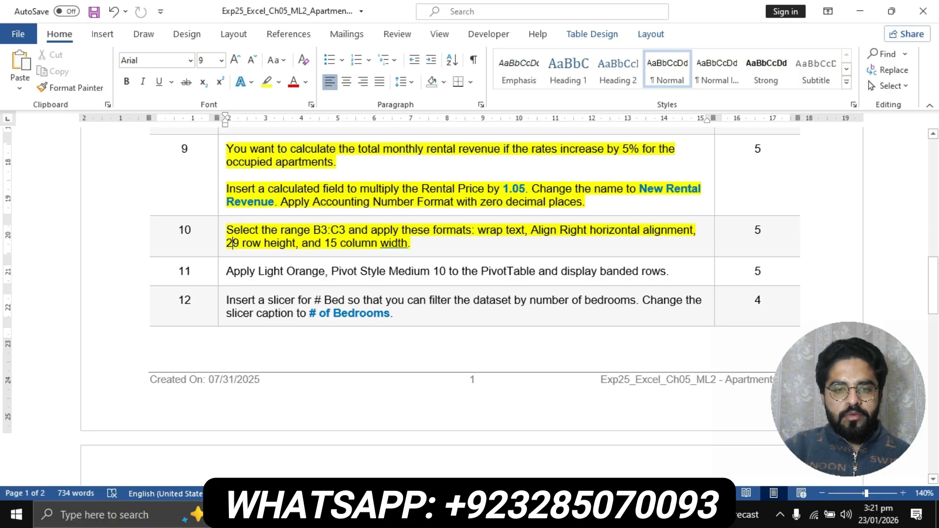
left_click(451, 514)
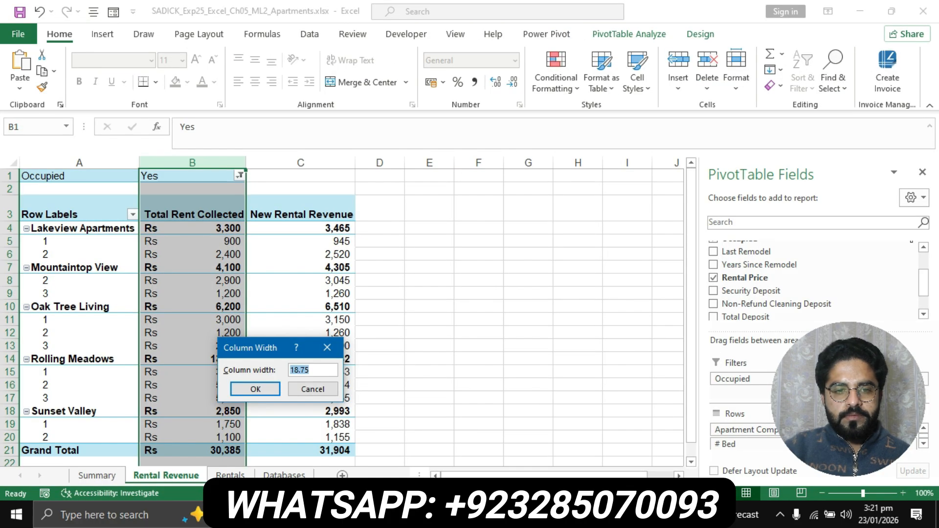
key("BackSpace")
type("1")
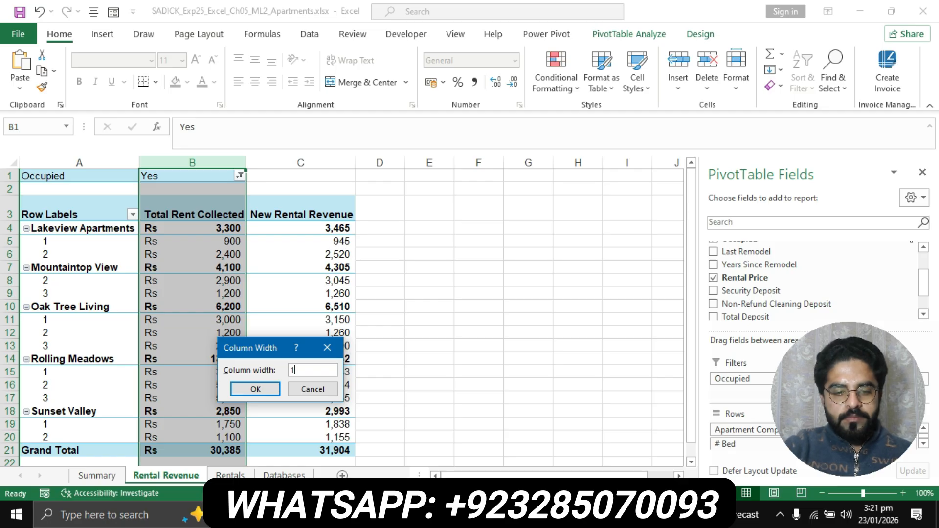
type("5")
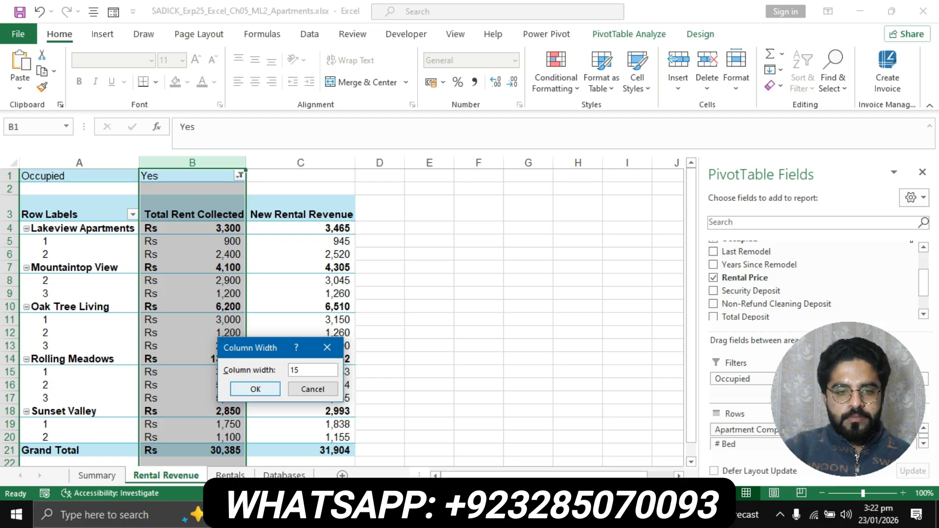
key("Return")
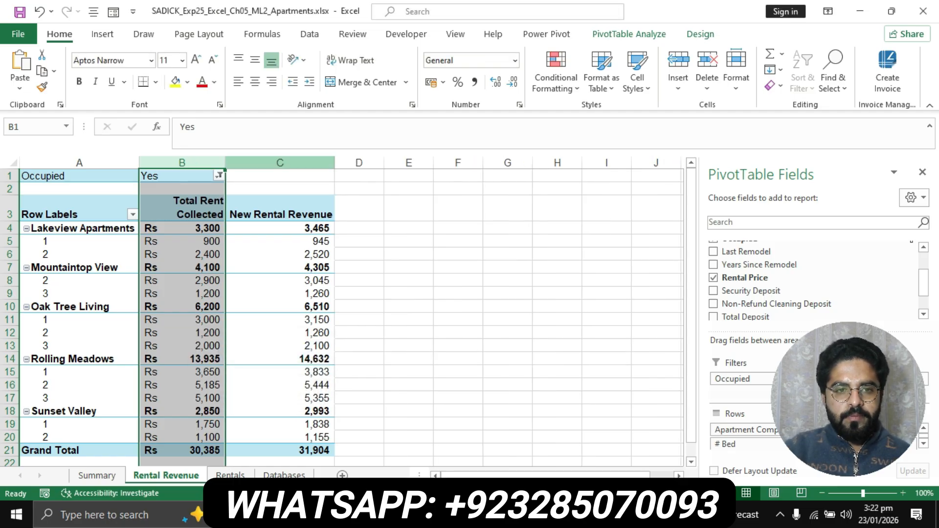
- Set column C's width to 15, then go back to the Word instructions
left_click(292, 163)
right_click(292, 164)
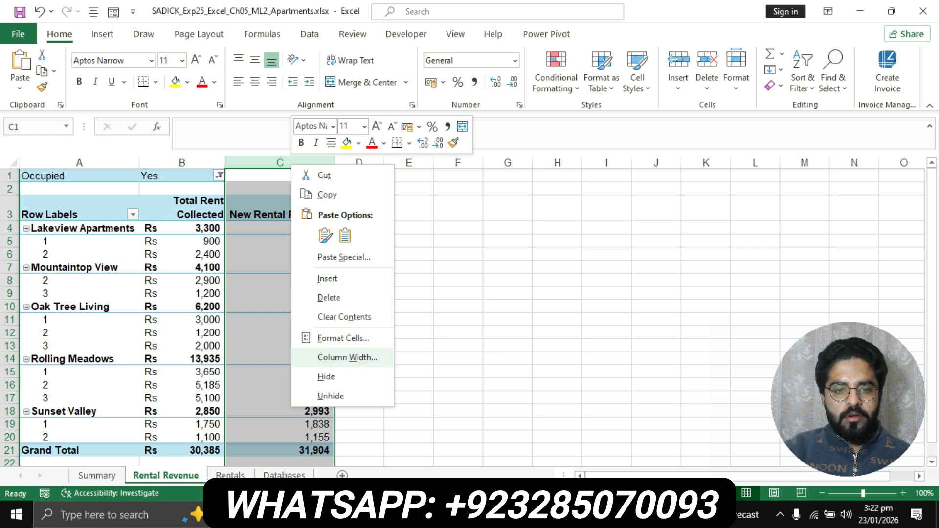
left_click(347, 358)
type("1")
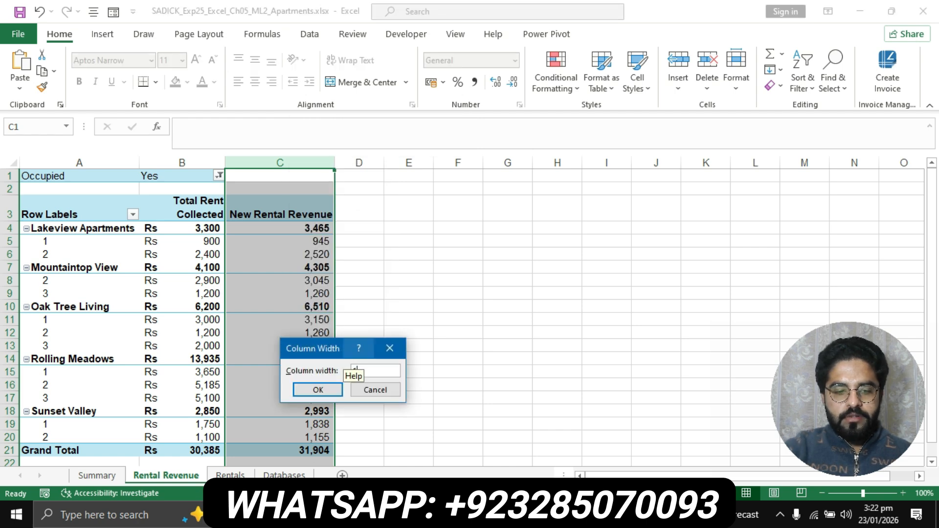
type("5")
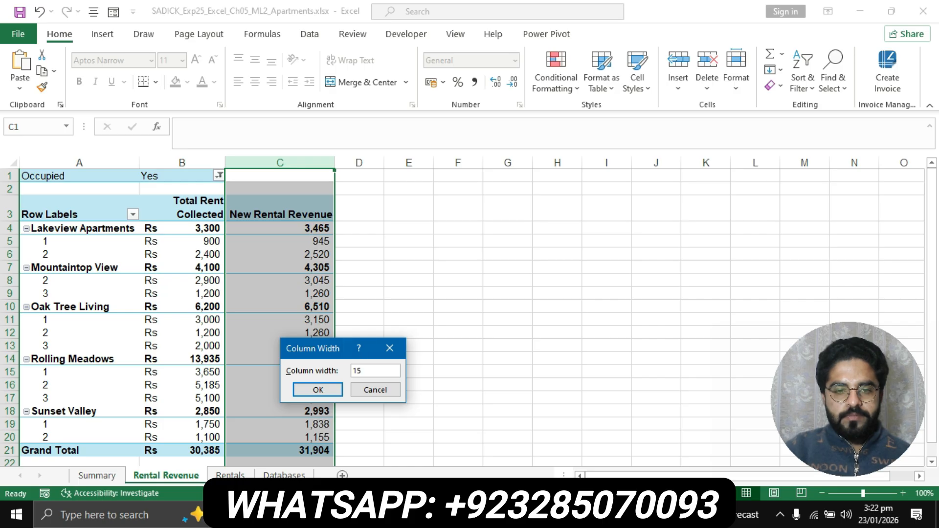
key("Return")
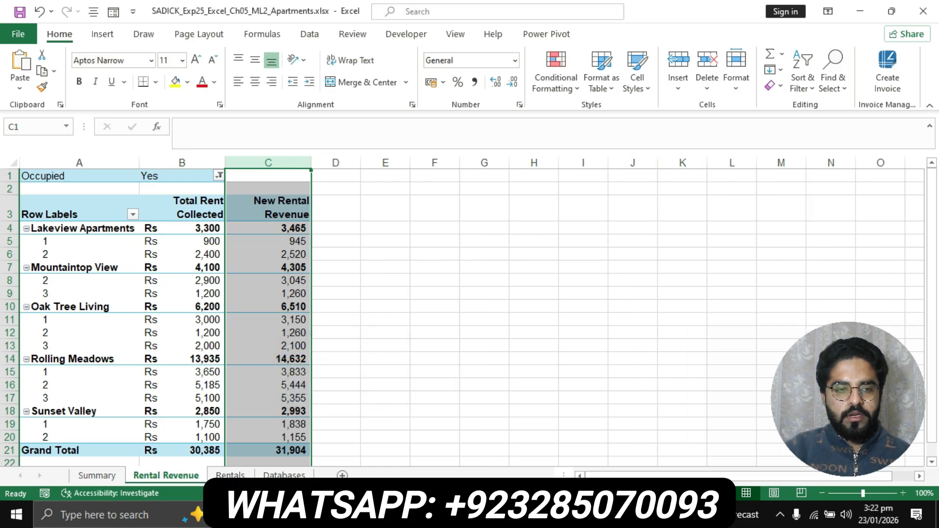
key("alt+Tab")
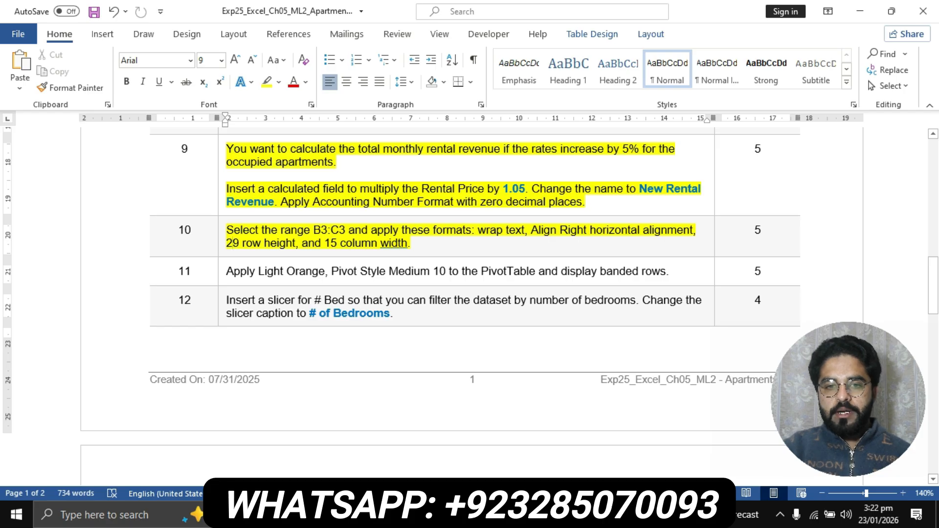
scroll(469, 303, "down", 12)
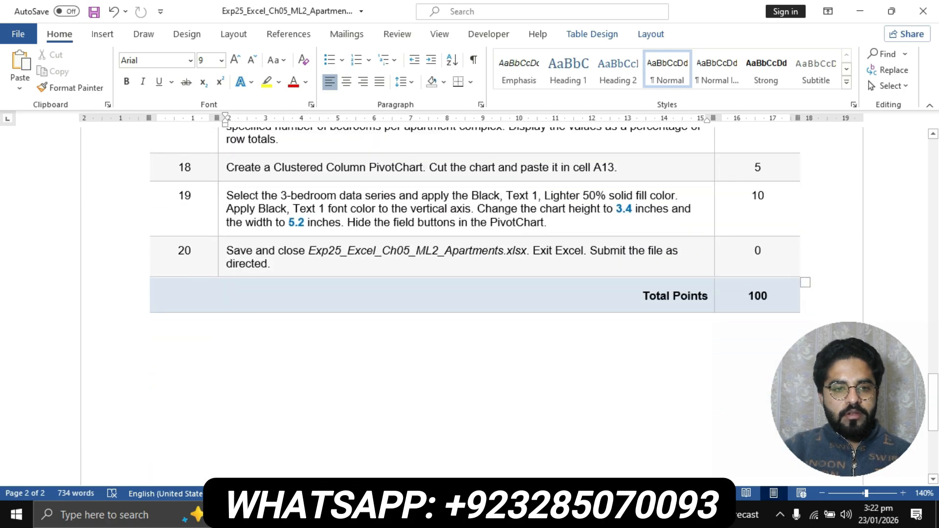
scroll(470, 303, "up", 12)
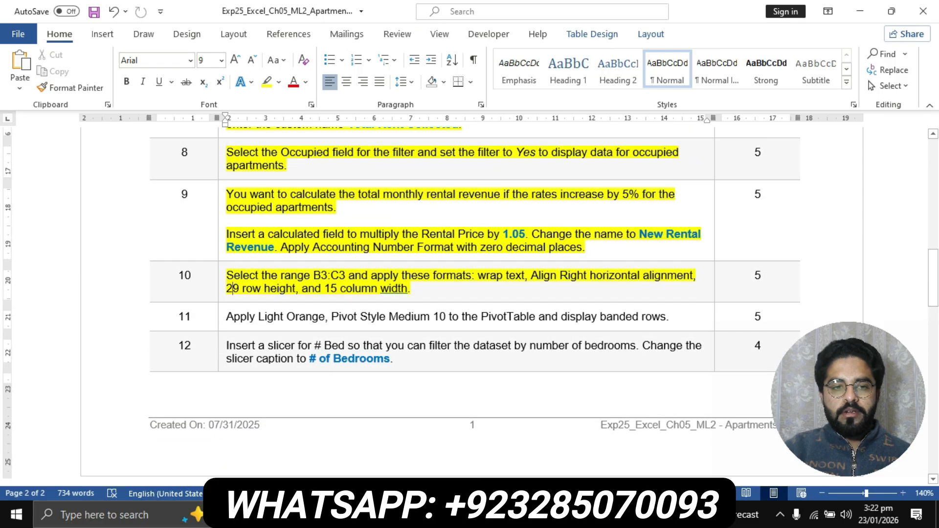
scroll(470, 303, "up", 12)
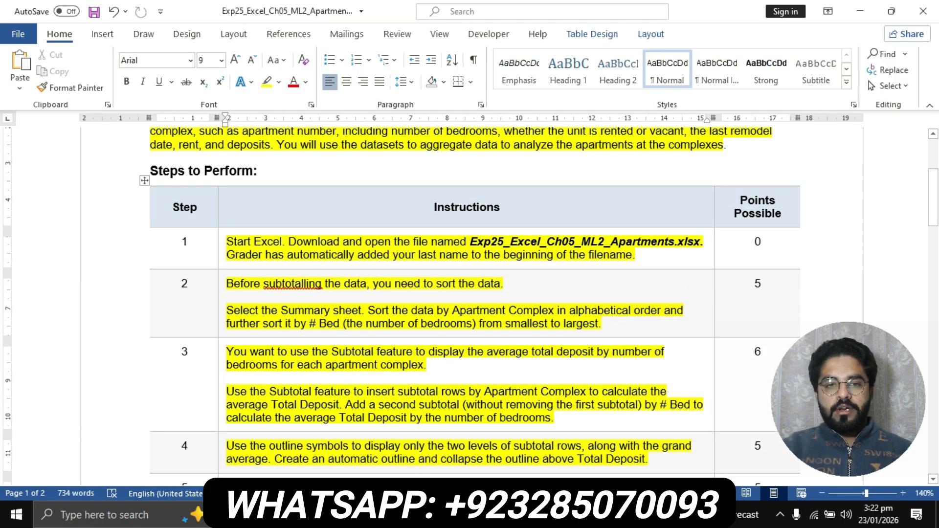
scroll(470, 303, "up", 5)
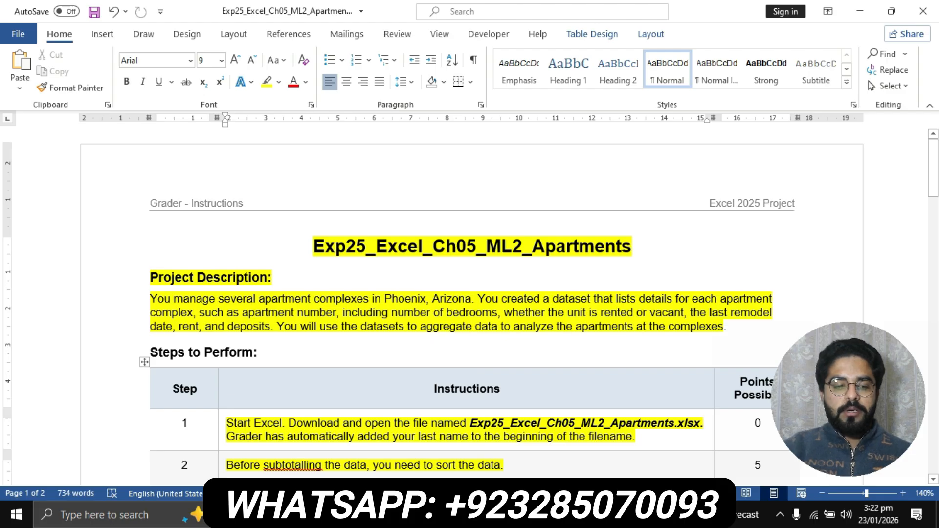
scroll(470, 303, "down", 3)
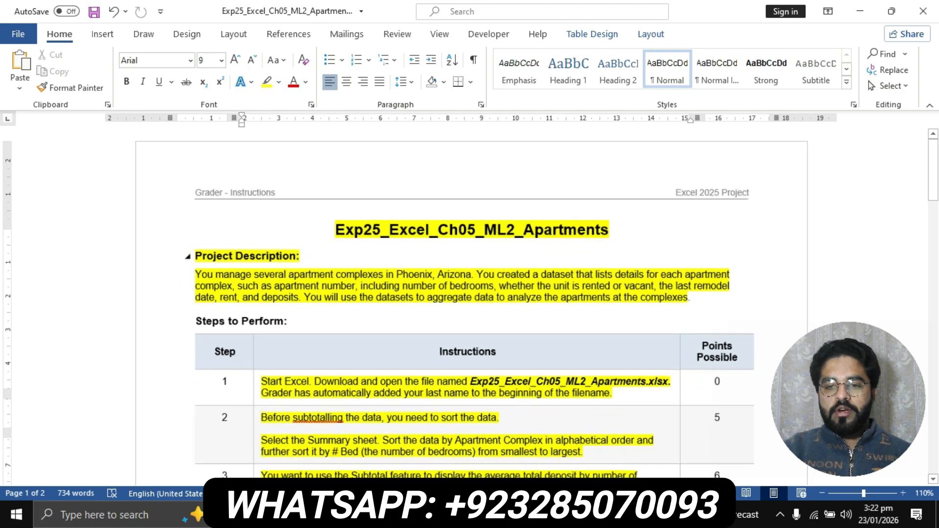
scroll(470, 303, "up", 1)
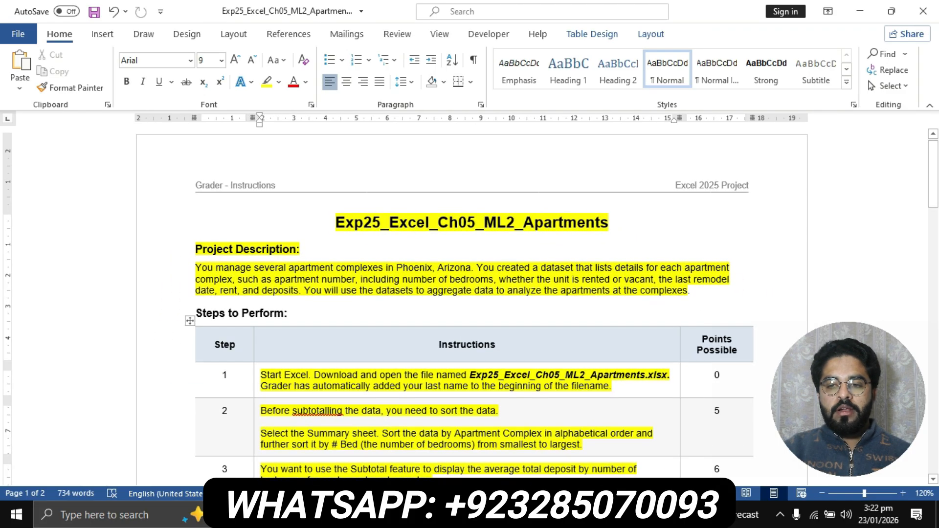
scroll(470, 304, "up", 1)
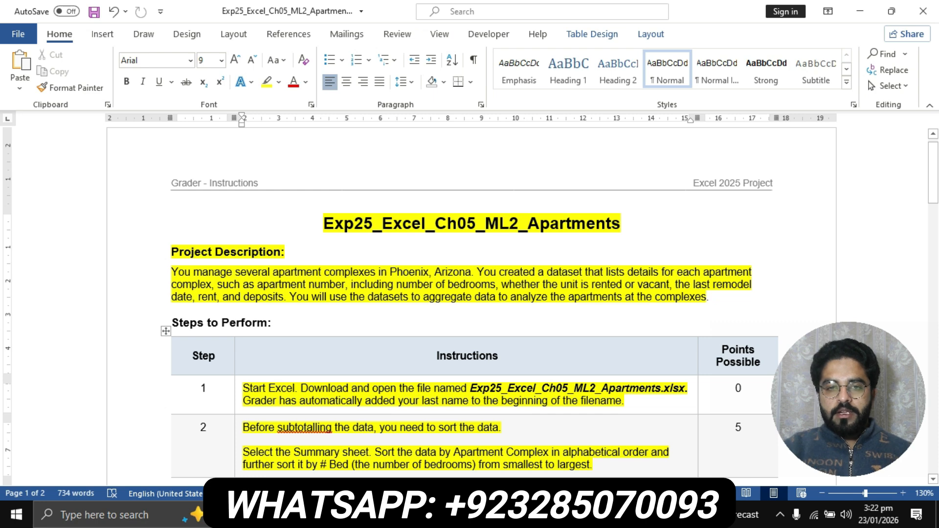